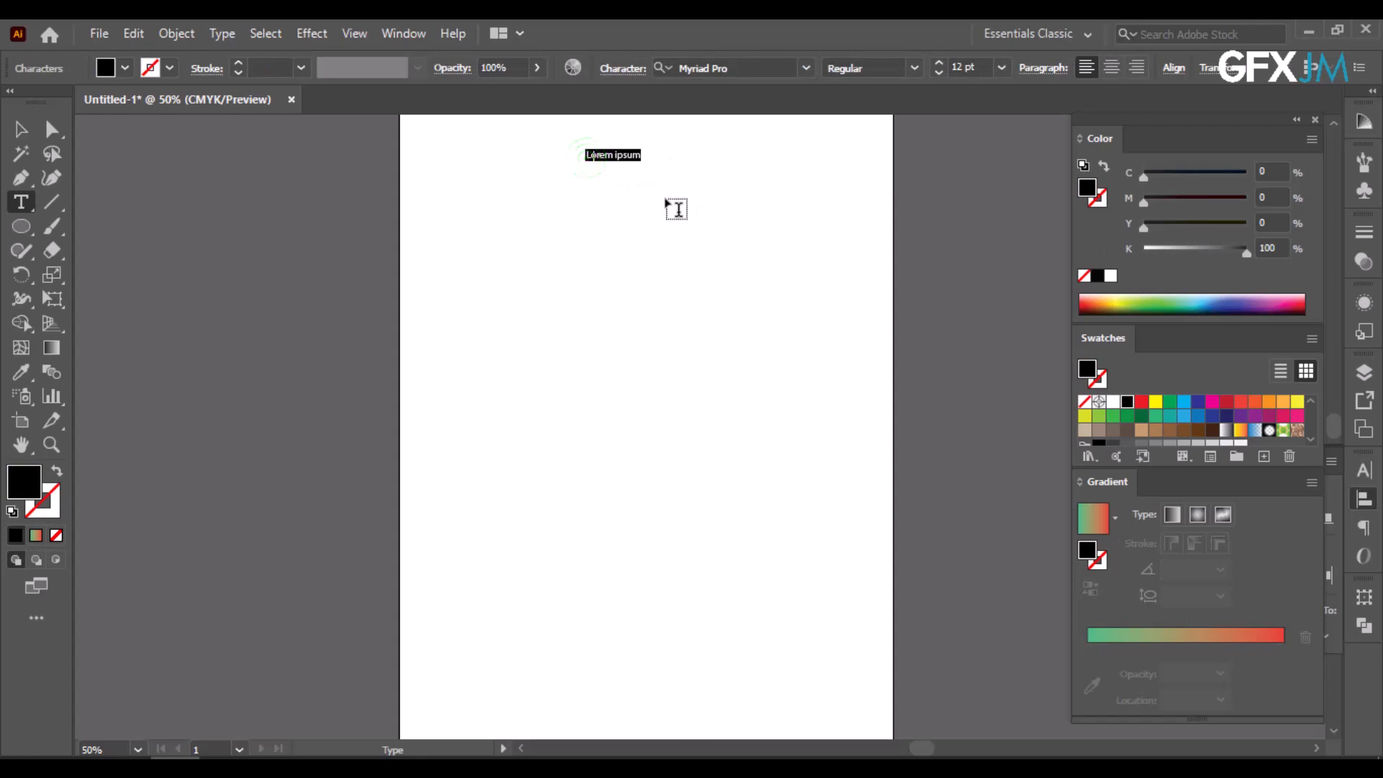
# Replace the placeholder text with a letter J about 98 pt in size, placed near the artboard's top centre.
pyautogui.press('BackSpace')
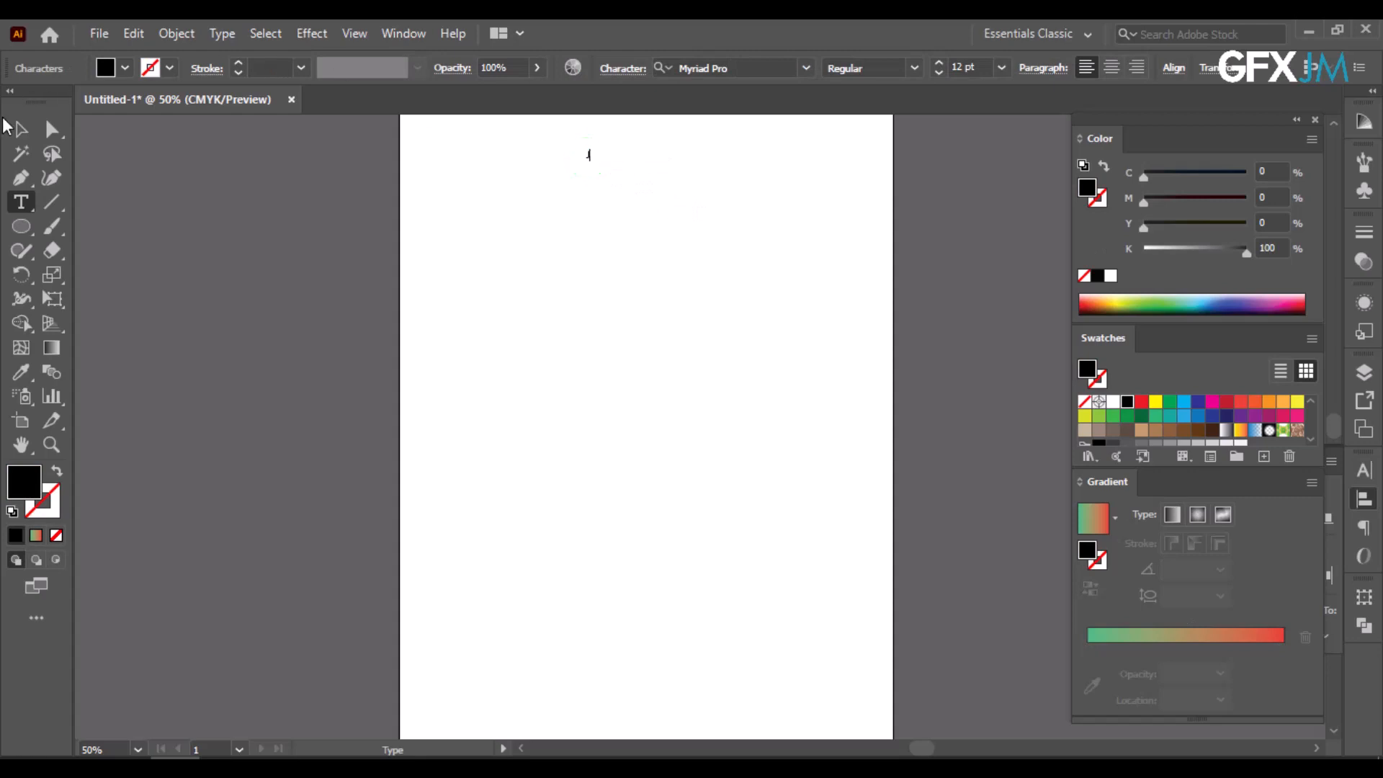
pyautogui.click(21, 129)
pyautogui.moveTo(591, 156); pyautogui.dragTo(731, 274)
pyautogui.scroll(2, 729, 262)
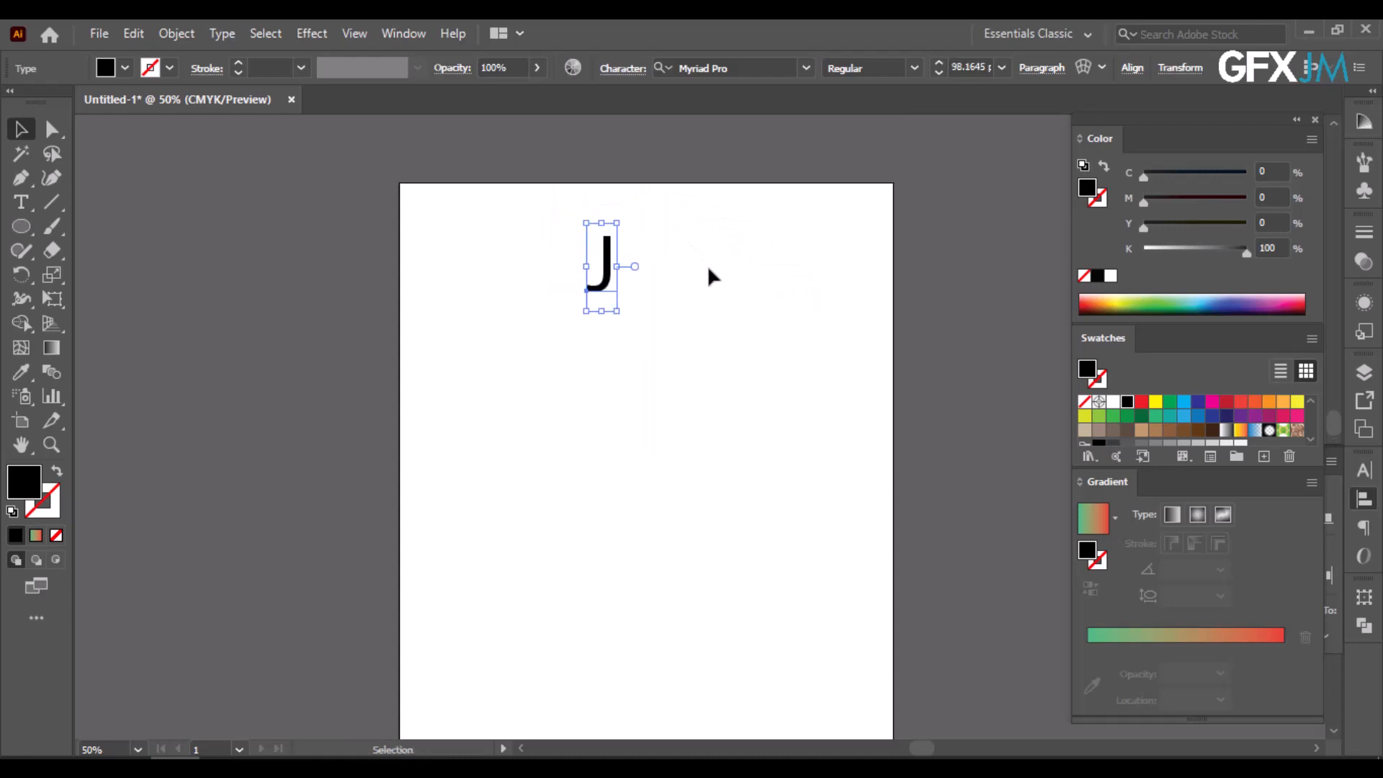
pyautogui.moveTo(610, 278); pyautogui.dragTo(648, 257)
pyautogui.scroll(-2, 647, 260)
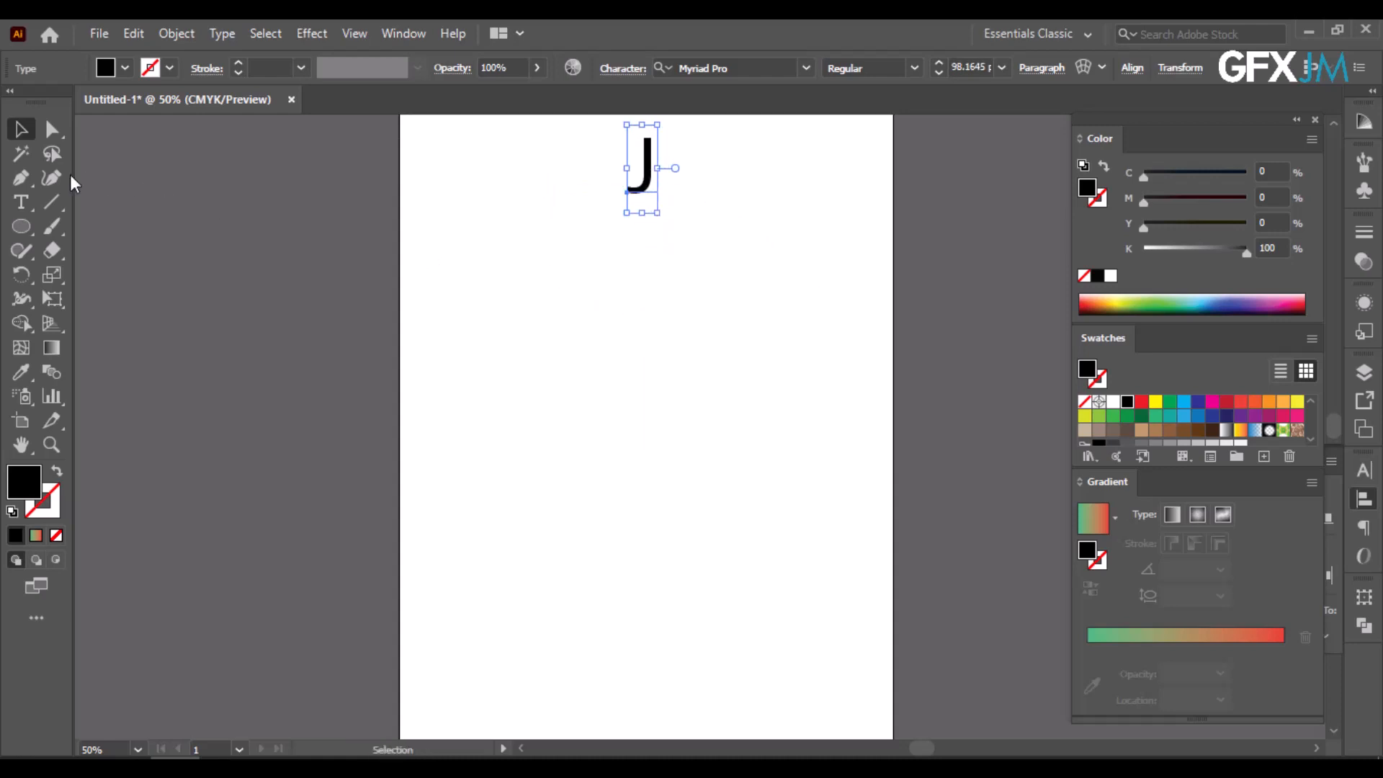
# Draw an open, angular J path below the letter with the Pen tool, about 216 pt wide with a shorter left side about 156 pt high.
pyautogui.click(22, 180)
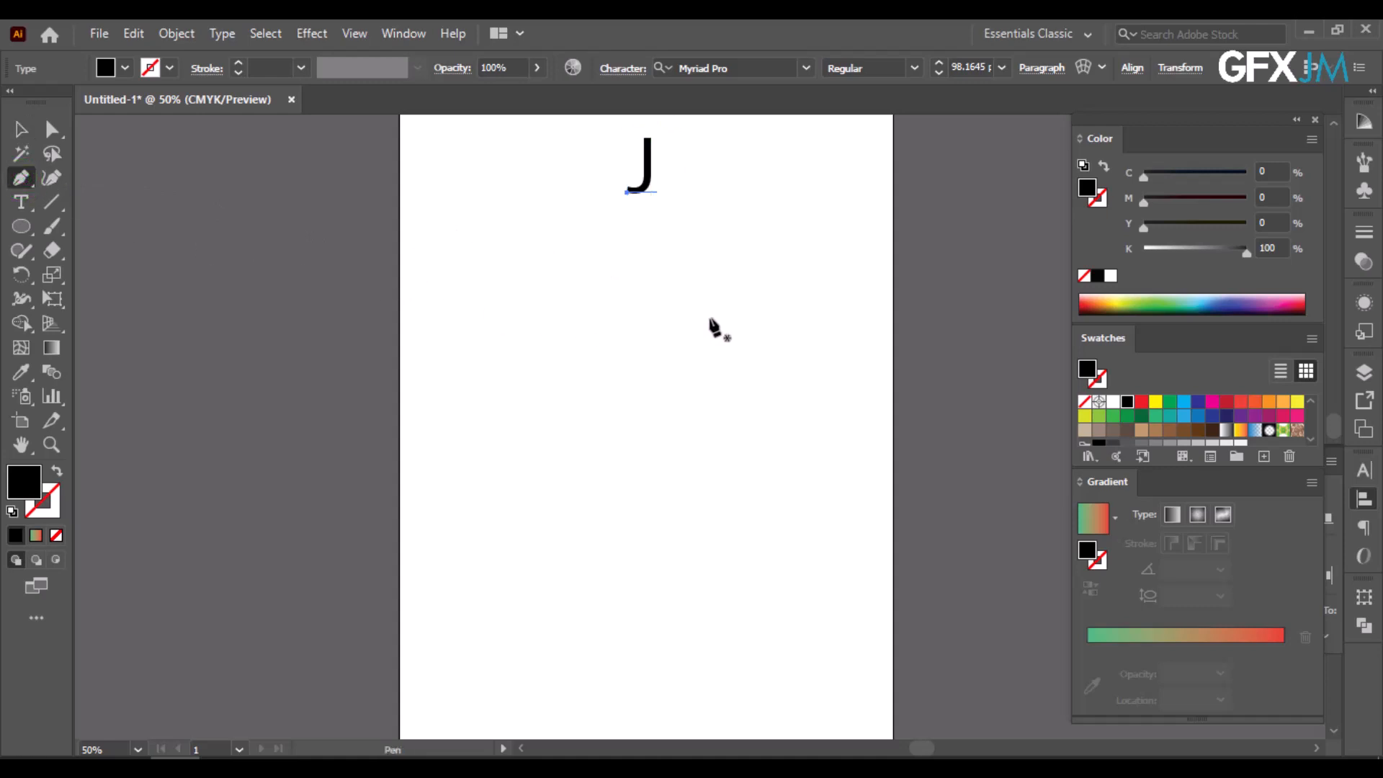
pyautogui.click(711, 292)
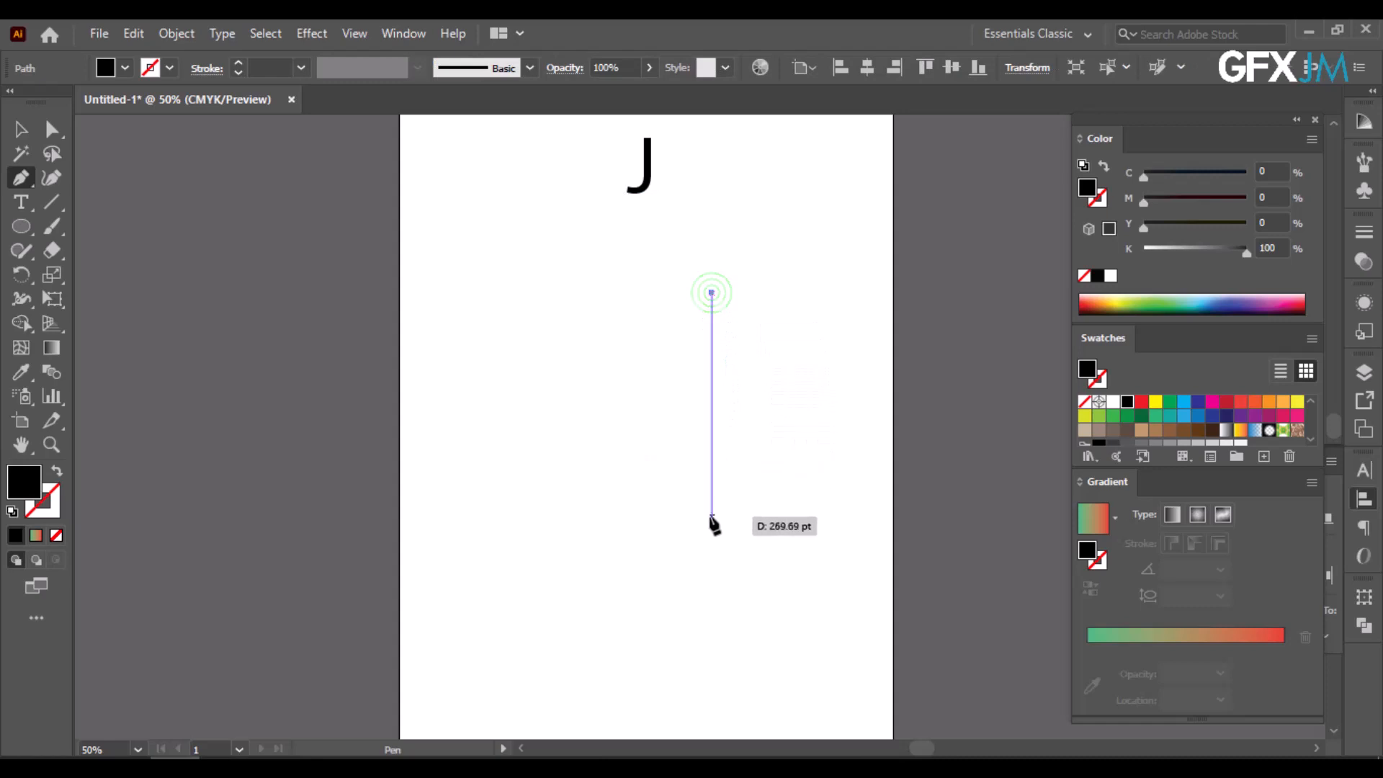
pyautogui.click(711, 550)
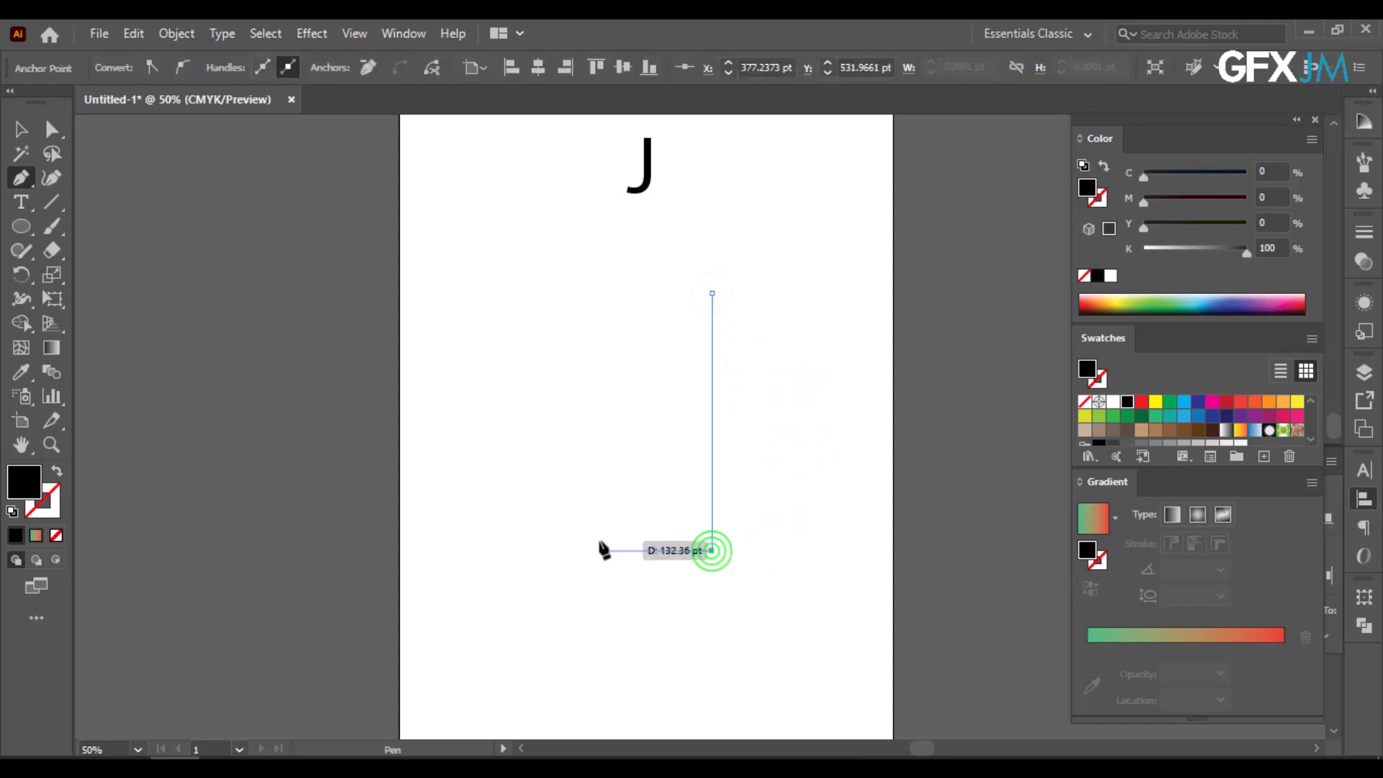
pyautogui.click(532, 551)
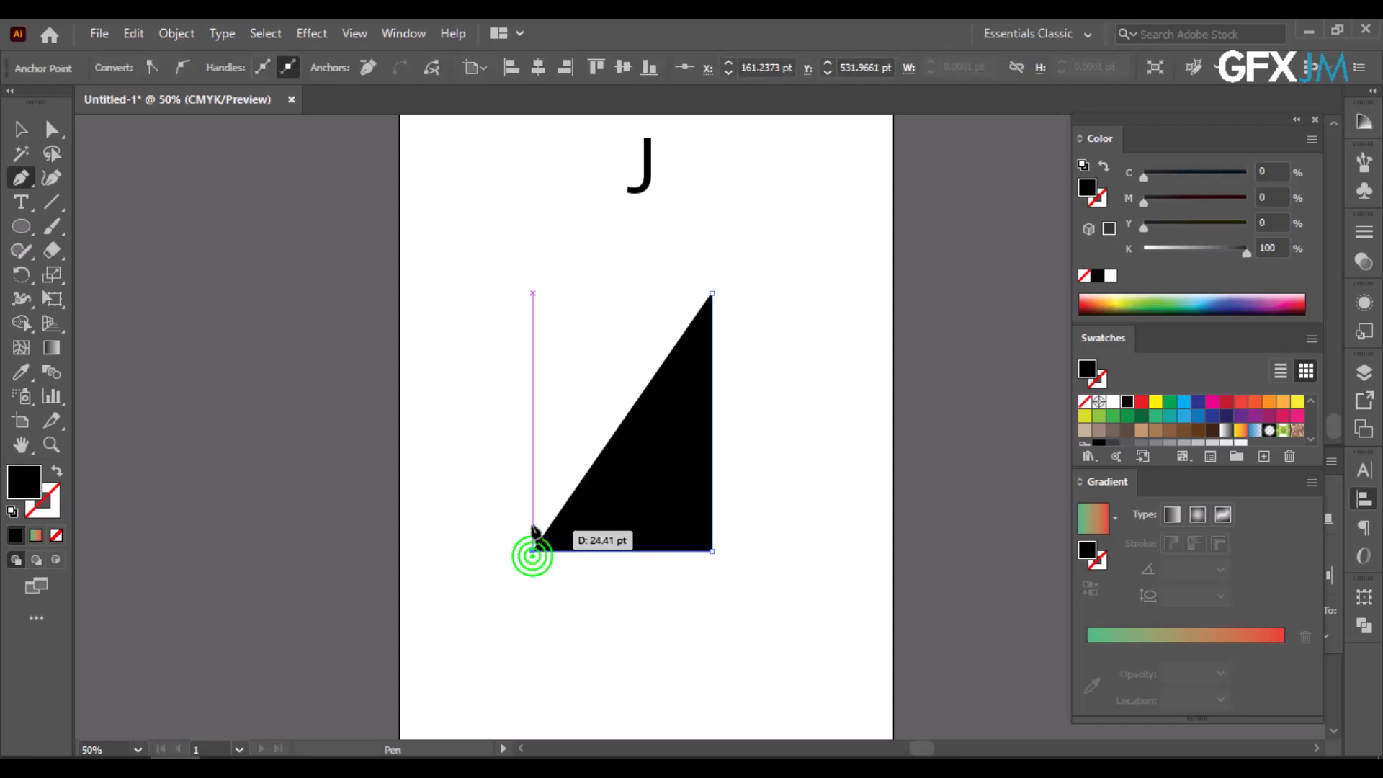
pyautogui.click(534, 425)
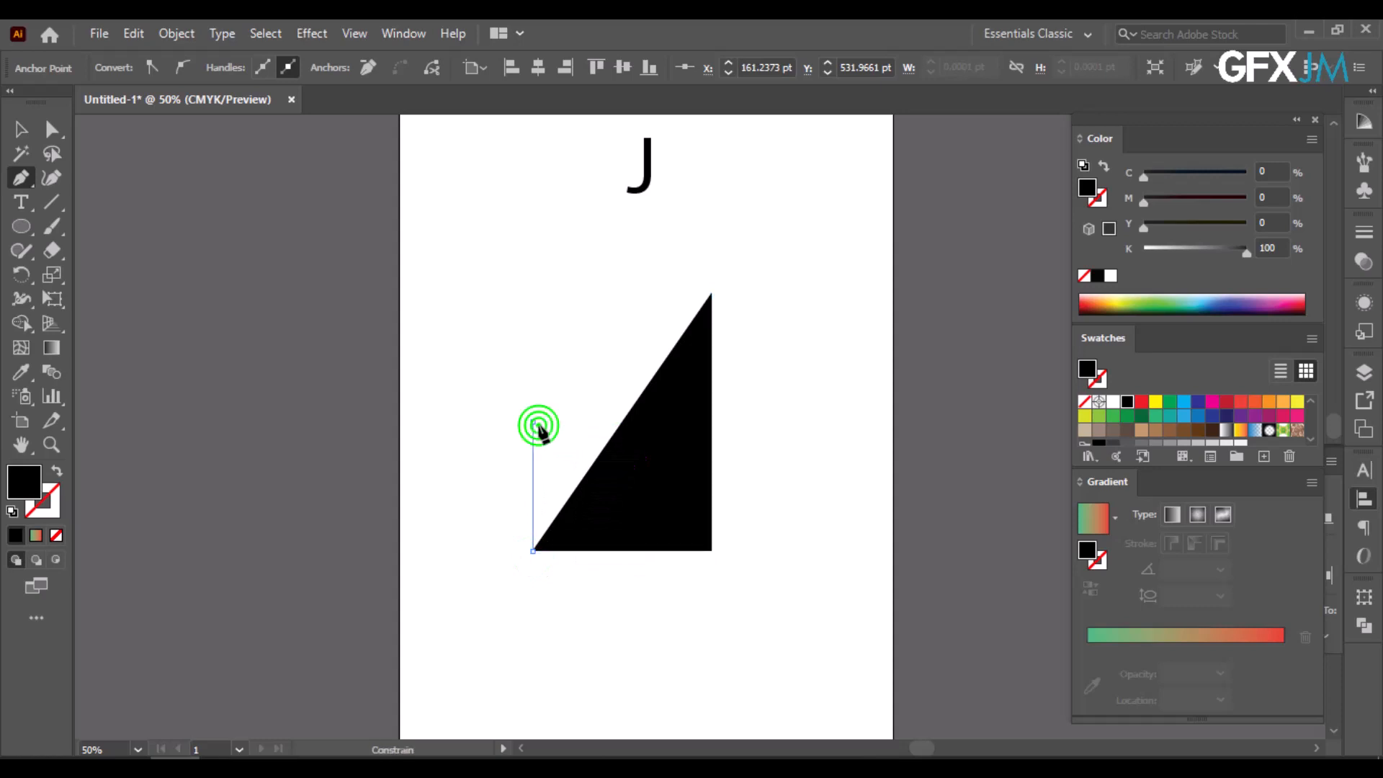
# Swap the path's fill and stroke, and round its two bottom corners to a radius of about 108 pt.
pyautogui.click(21, 130)
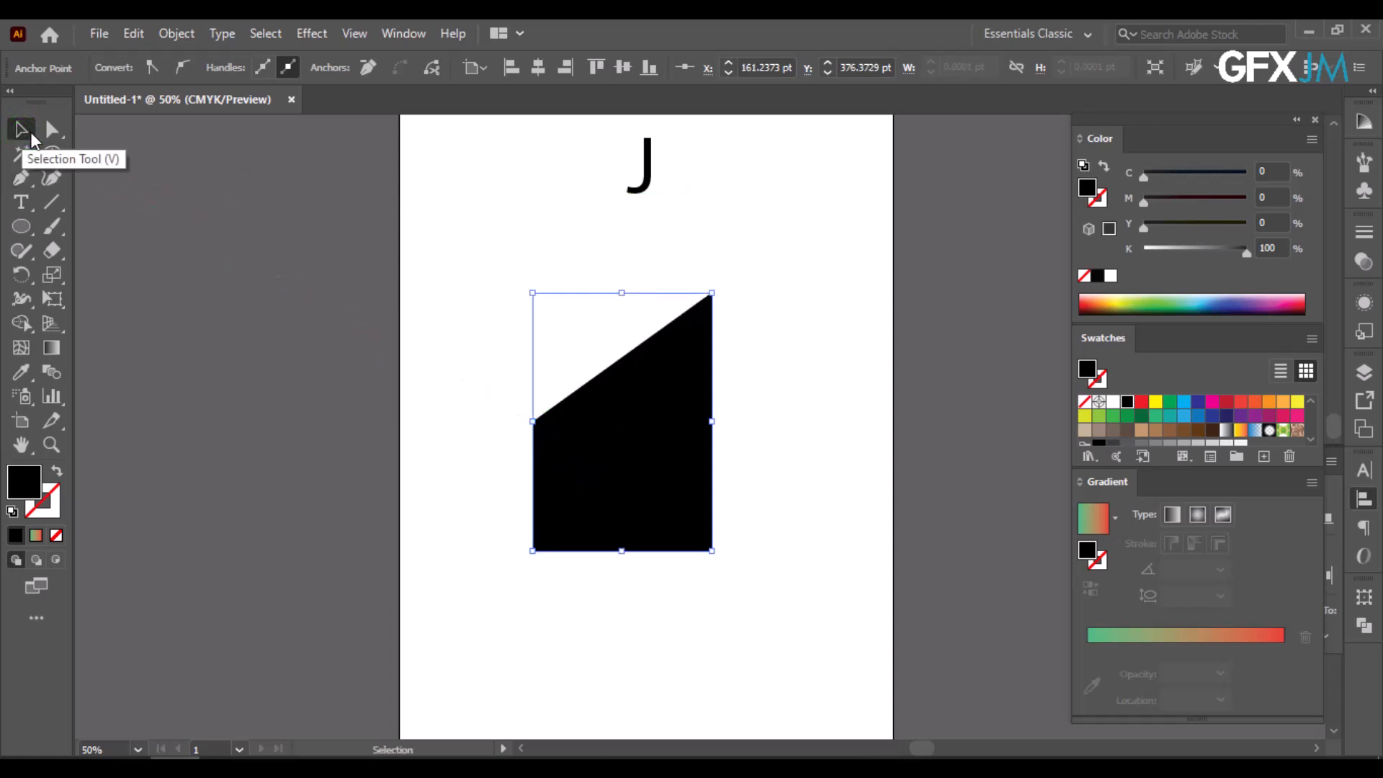
pyautogui.click(57, 473)
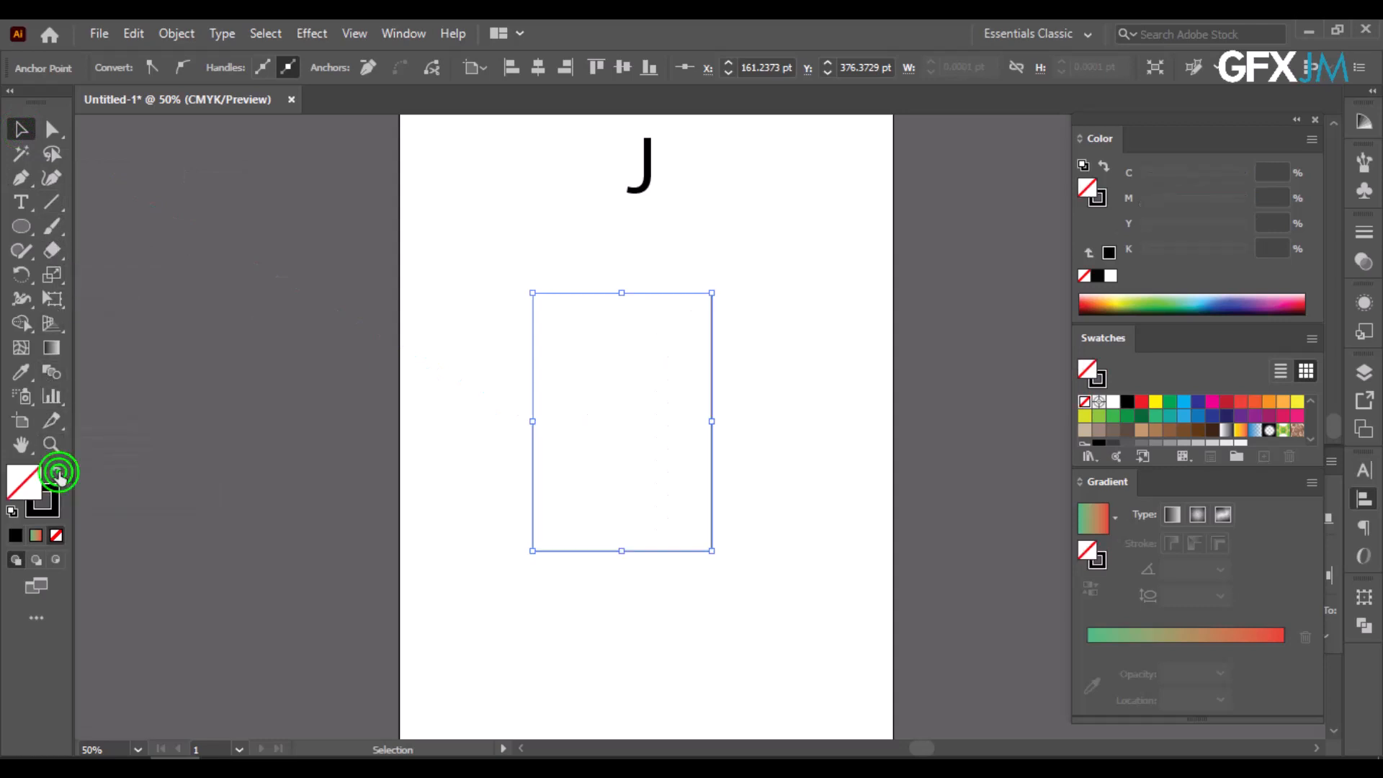
pyautogui.click(52, 130)
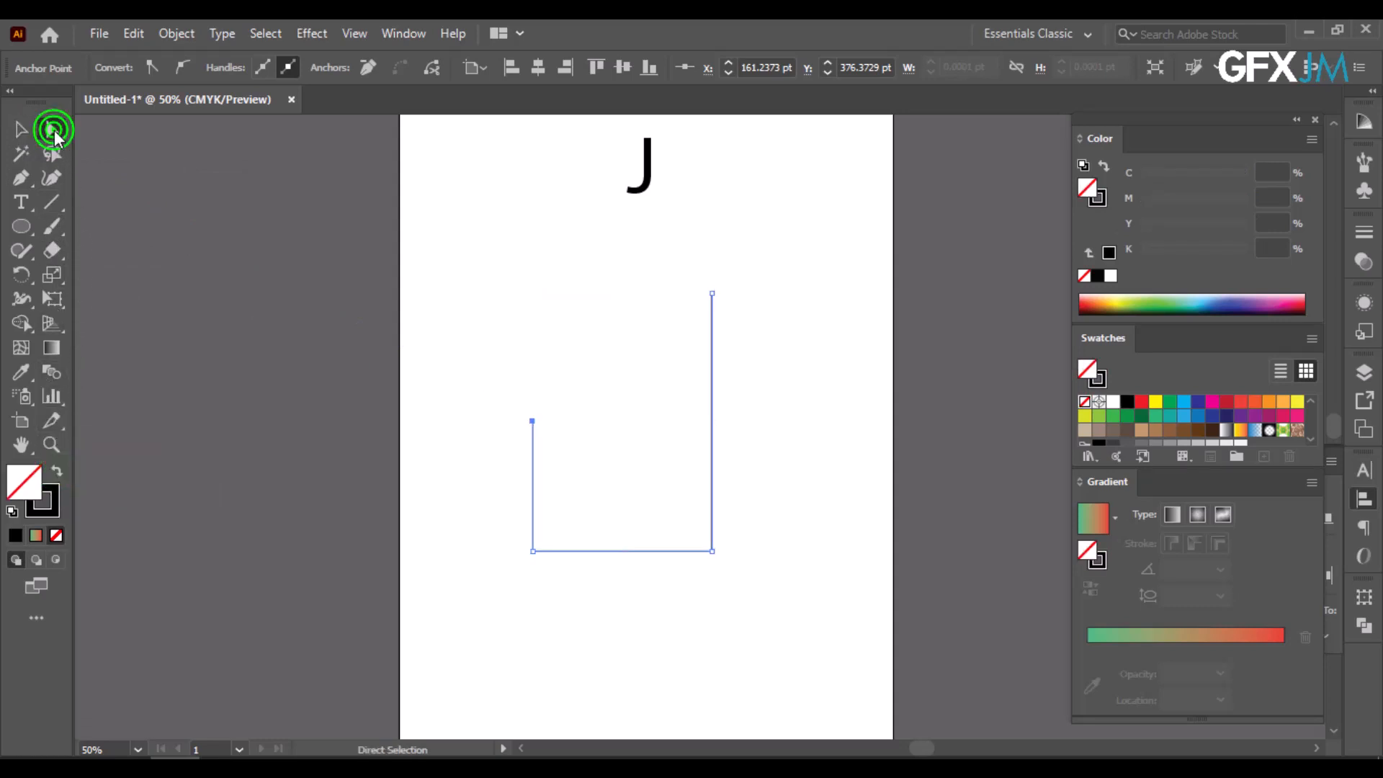
pyautogui.moveTo(458, 524); pyautogui.dragTo(785, 608)
pyautogui.moveTo(697, 536); pyautogui.dragTo(580, 344)
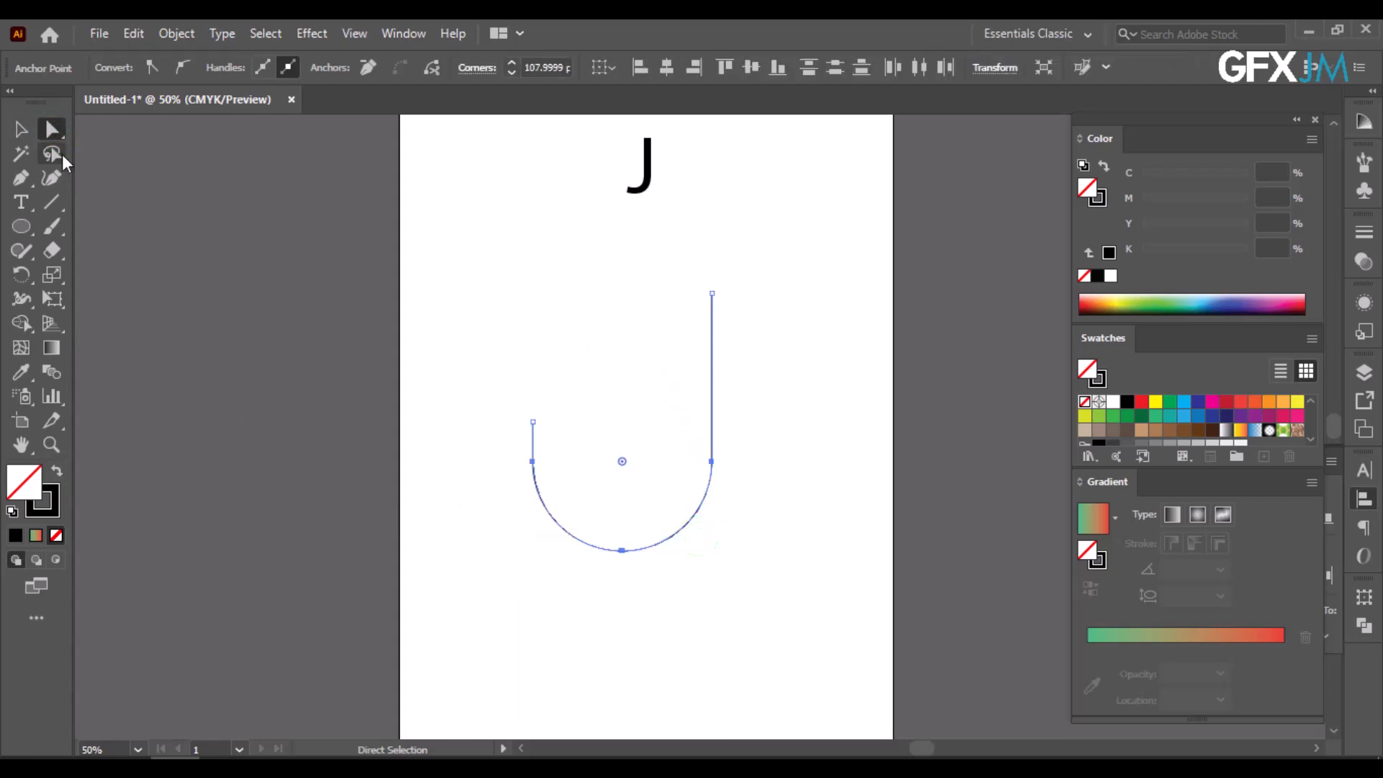
# Set the J path's stroke weight to 70 pt.
pyautogui.click(21, 129)
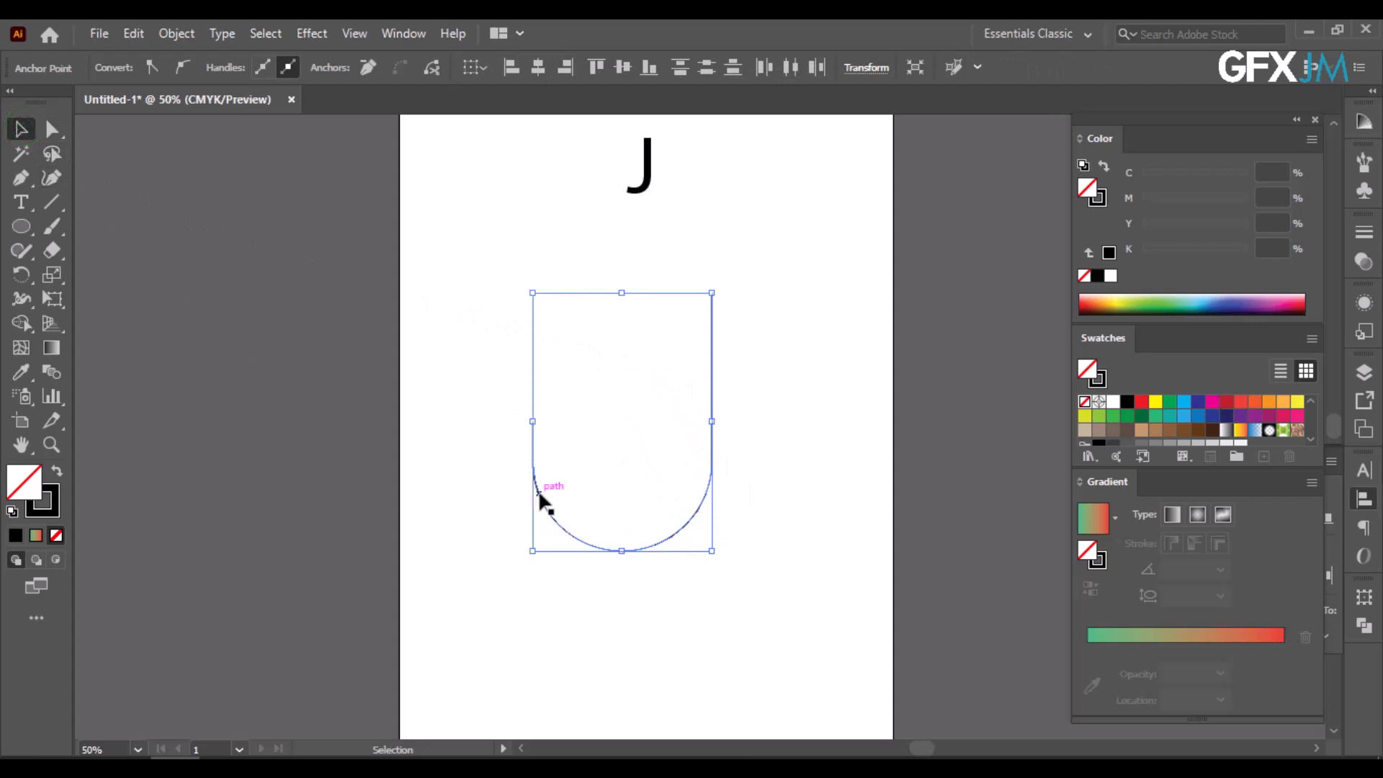
pyautogui.click(548, 510)
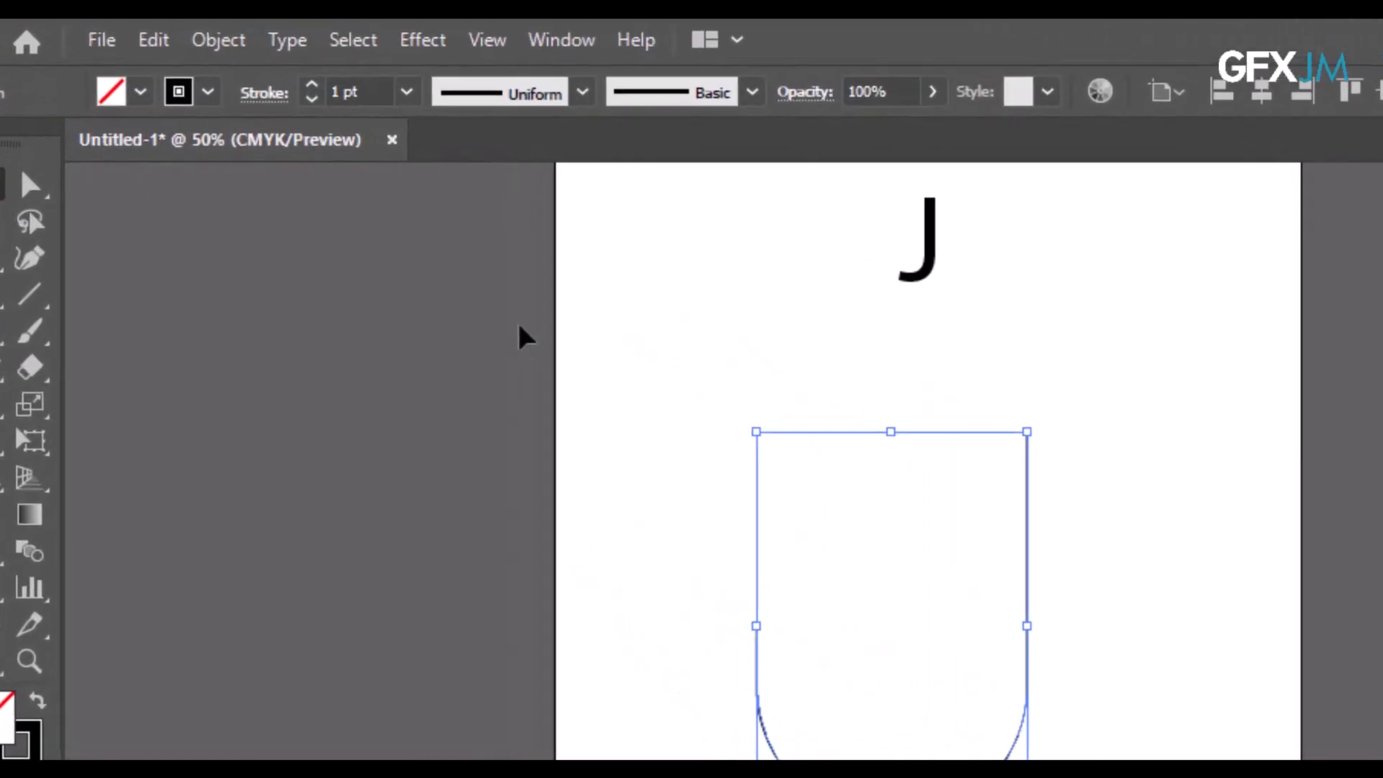
pyautogui.click(399, 95)
pyautogui.scroll(20, 400, 93)
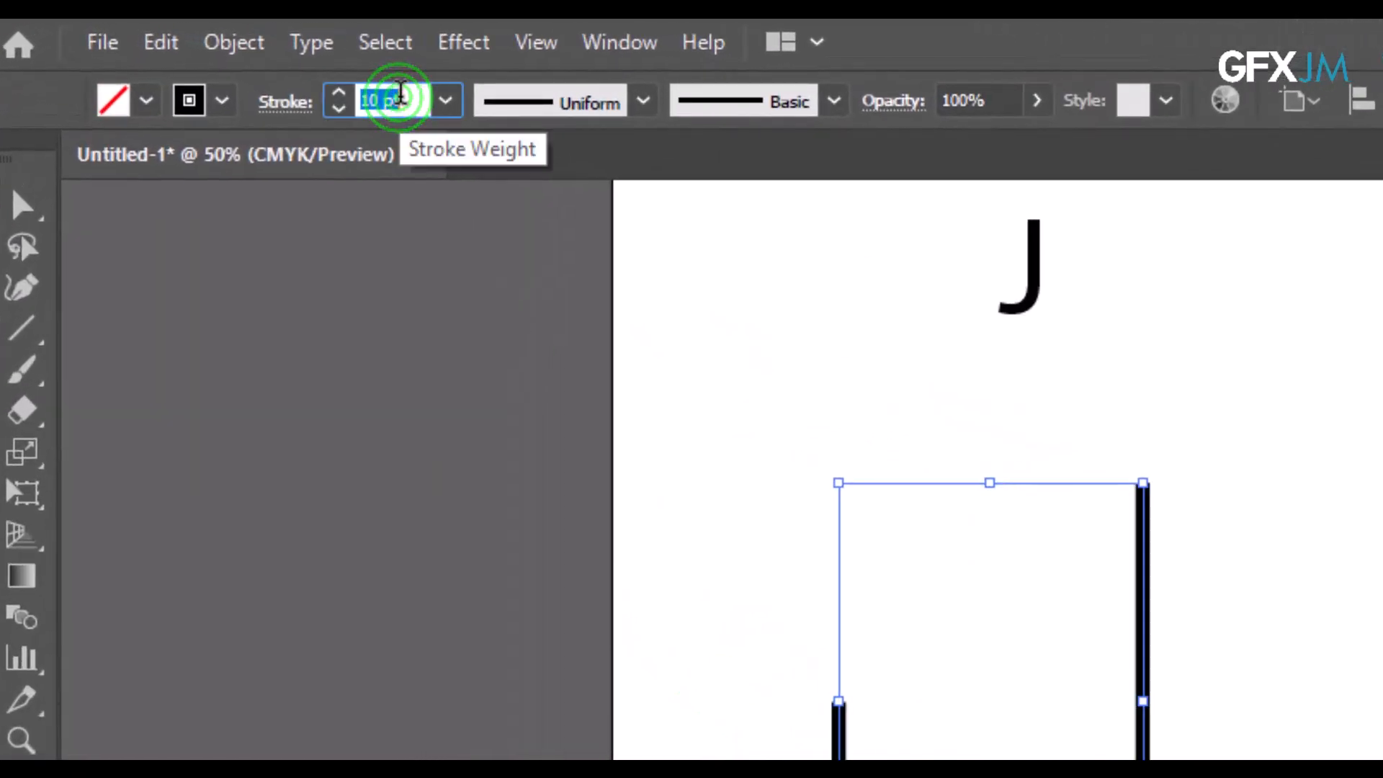
pyautogui.scroll(20, 400, 92)
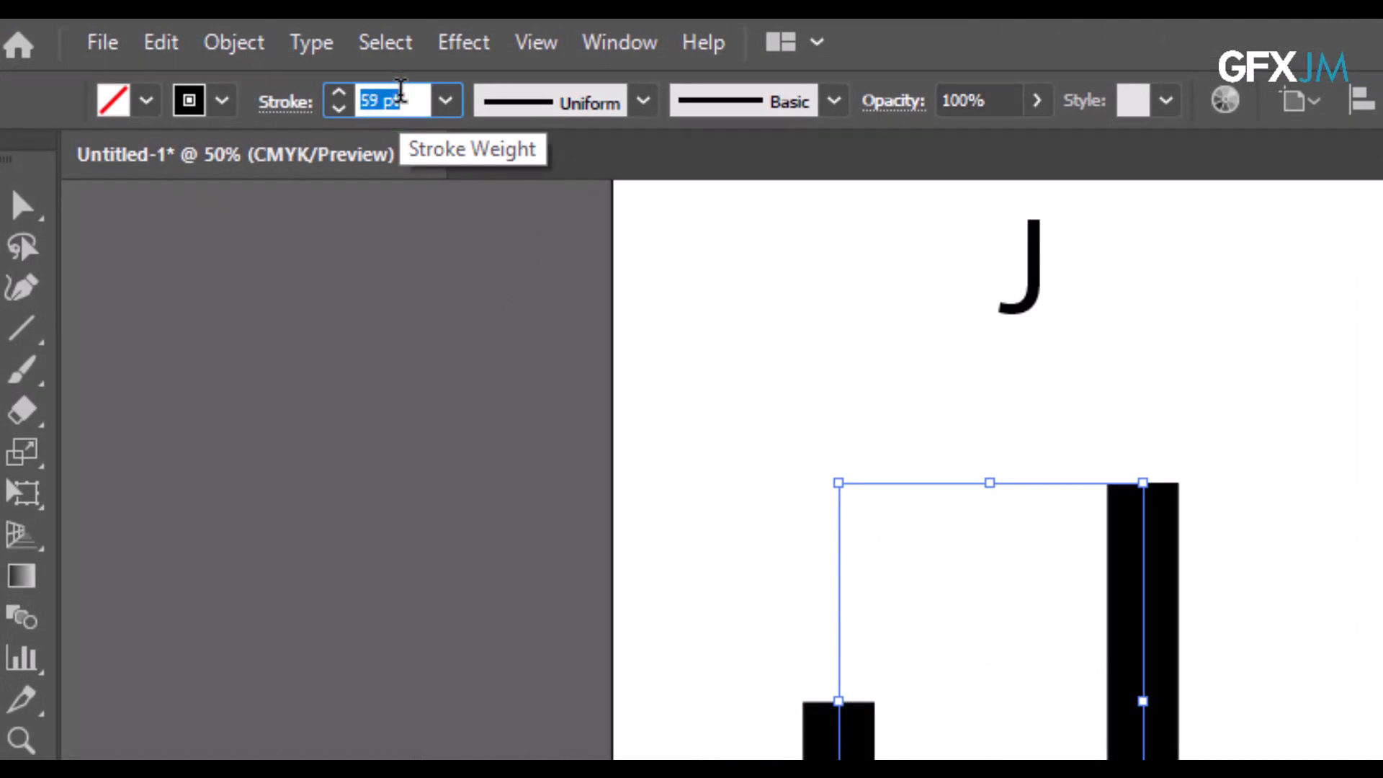
pyautogui.scroll(2, 401, 93)
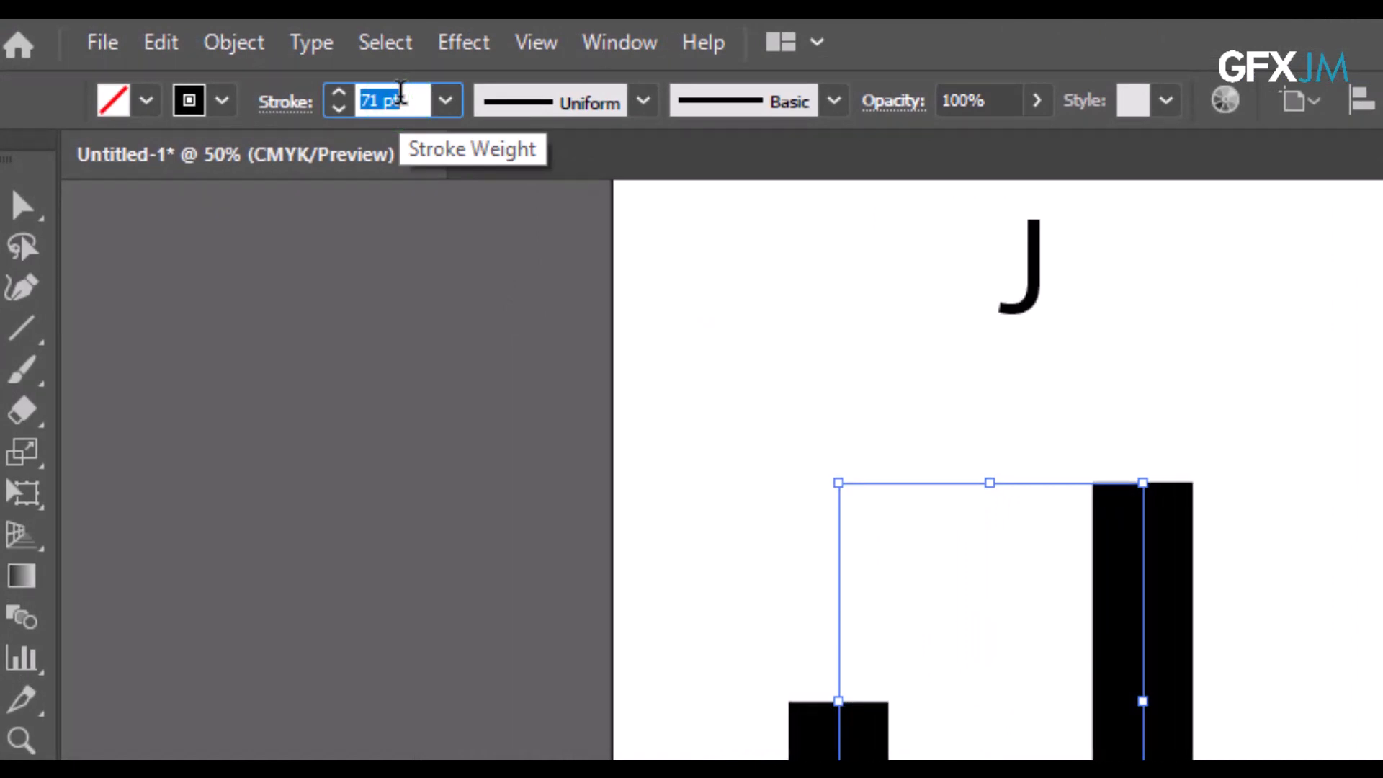
pyautogui.scroll(-1, 400, 93)
# Expand the J path with both Fill and Stroke enabled.
pyautogui.click(232, 45)
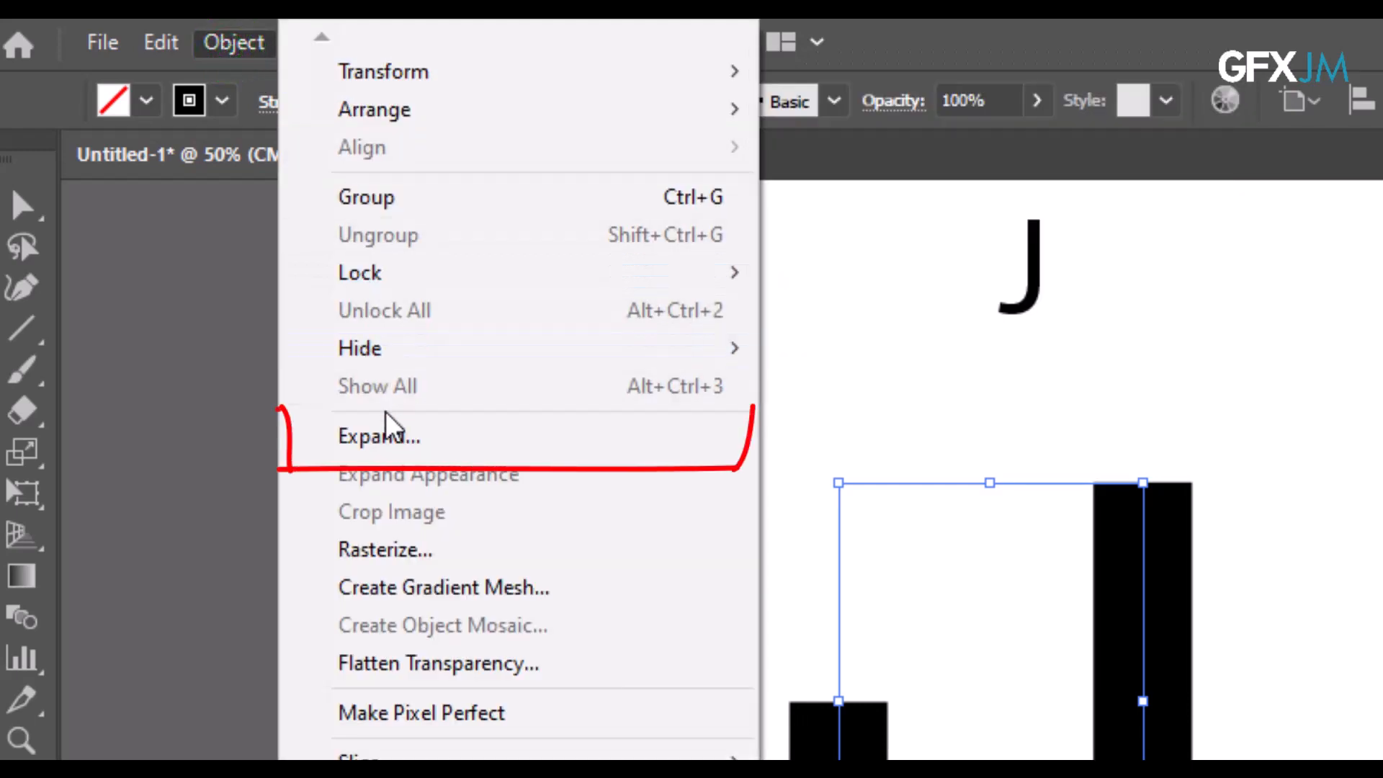
pyautogui.click(397, 436)
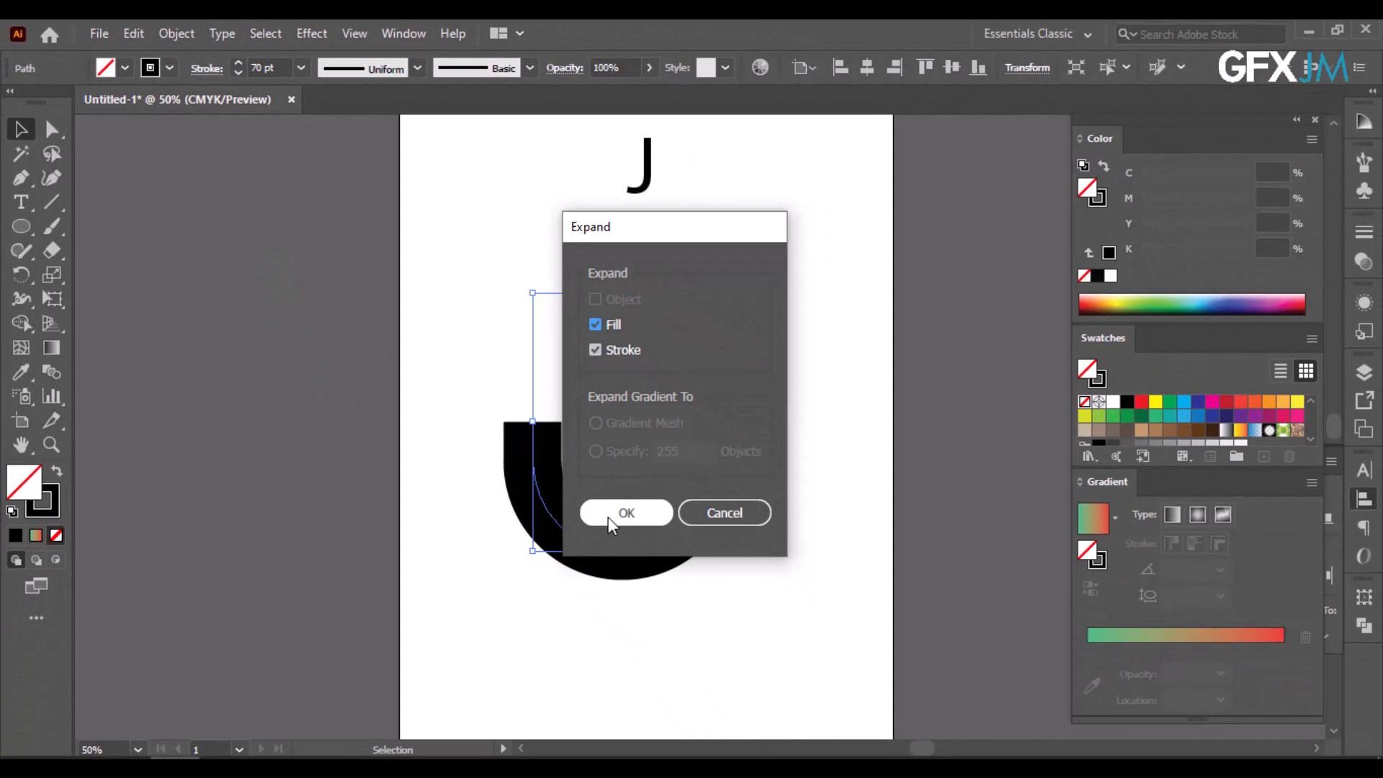
pyautogui.click(608, 516)
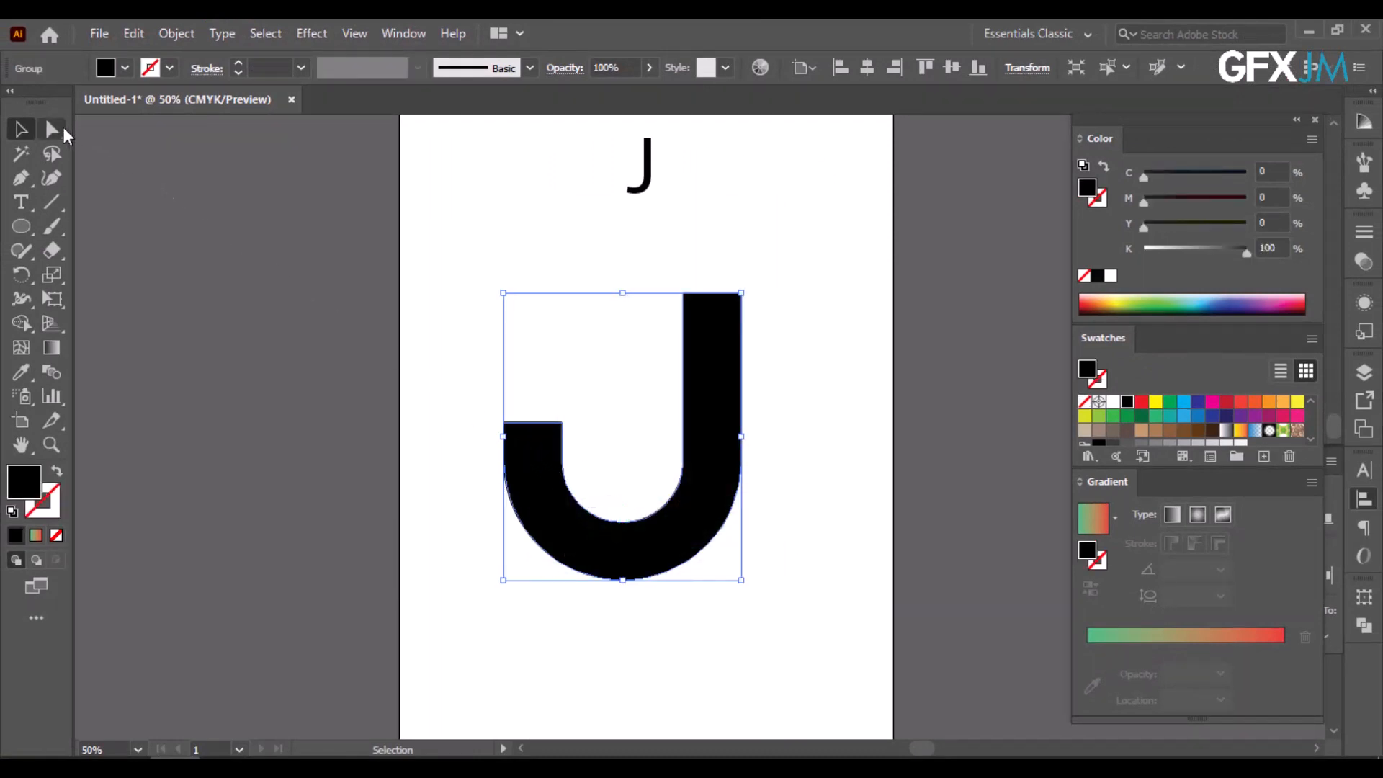
# Draw a circle as wide as the J's stroke over its short left end and fill it white.
pyautogui.click(22, 228)
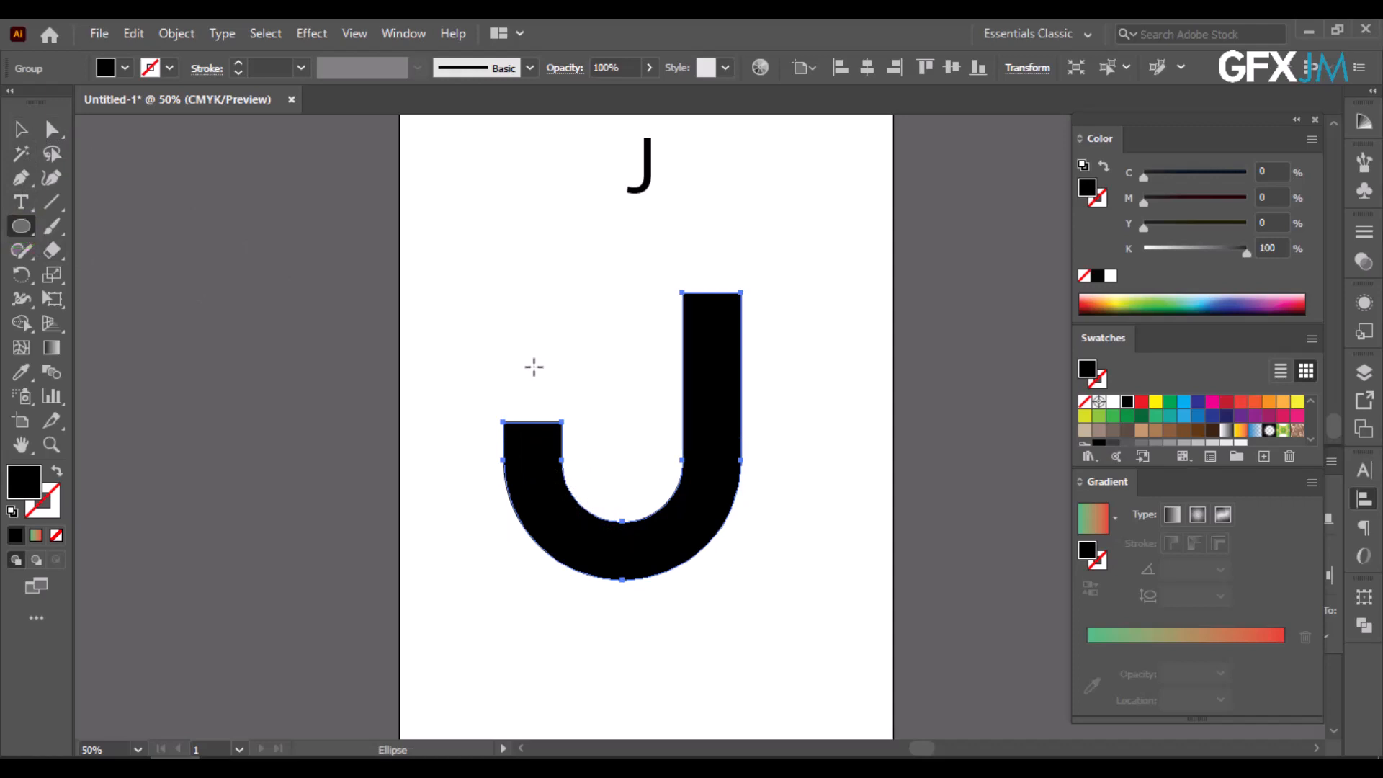
pyautogui.moveTo(533, 430); pyautogui.dragTo(563, 456)
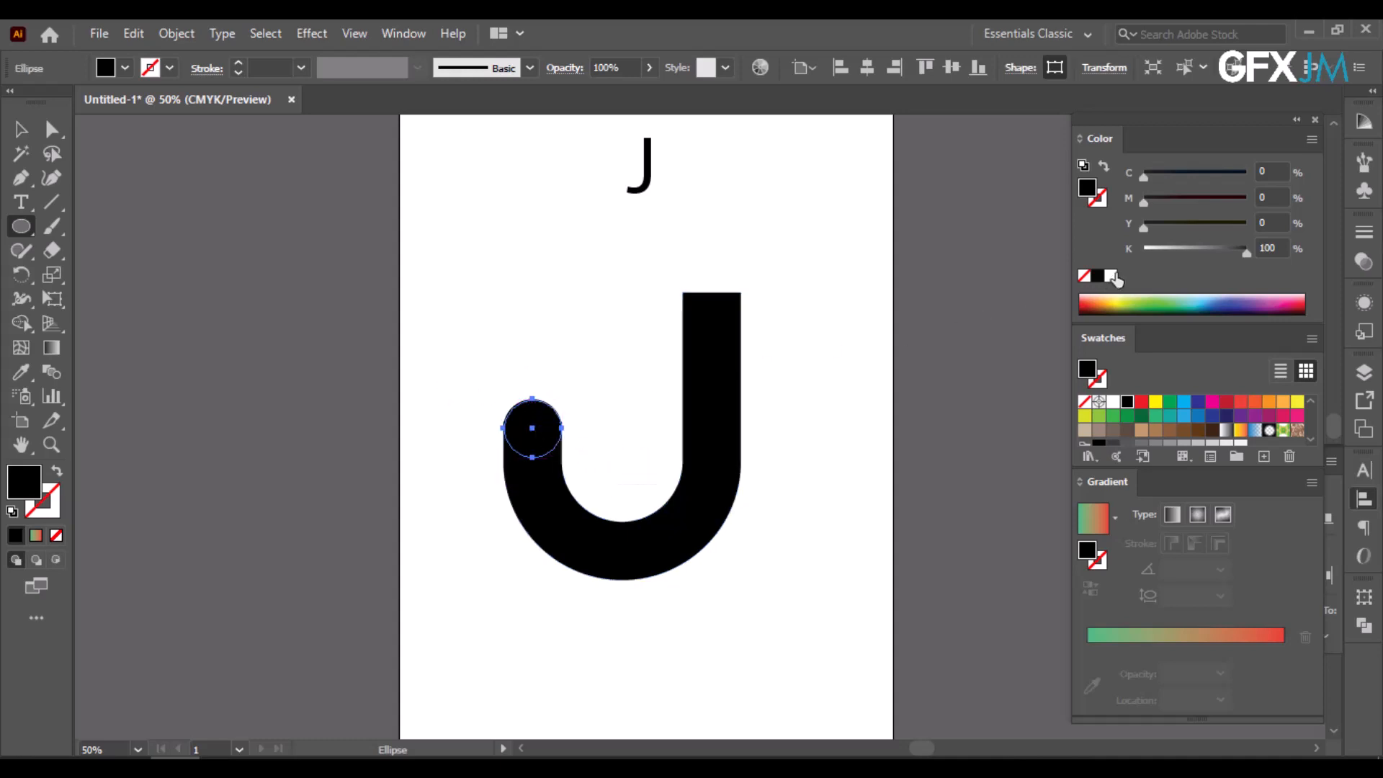
pyautogui.click(1112, 276)
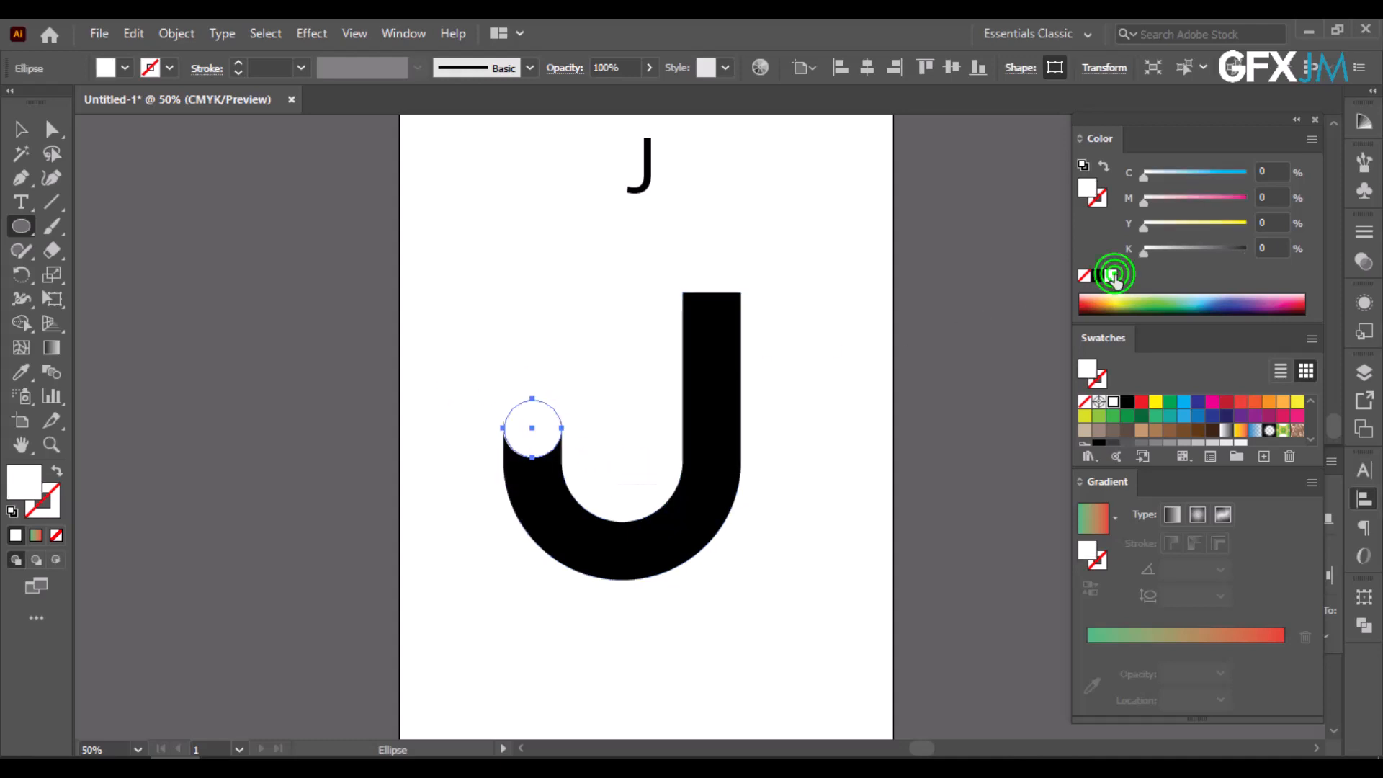
# Enlarge the white circle slightly beyond the stroke's width and nudge it to cut a slanted concave curve into the J's left end.
pyautogui.click(19, 131)
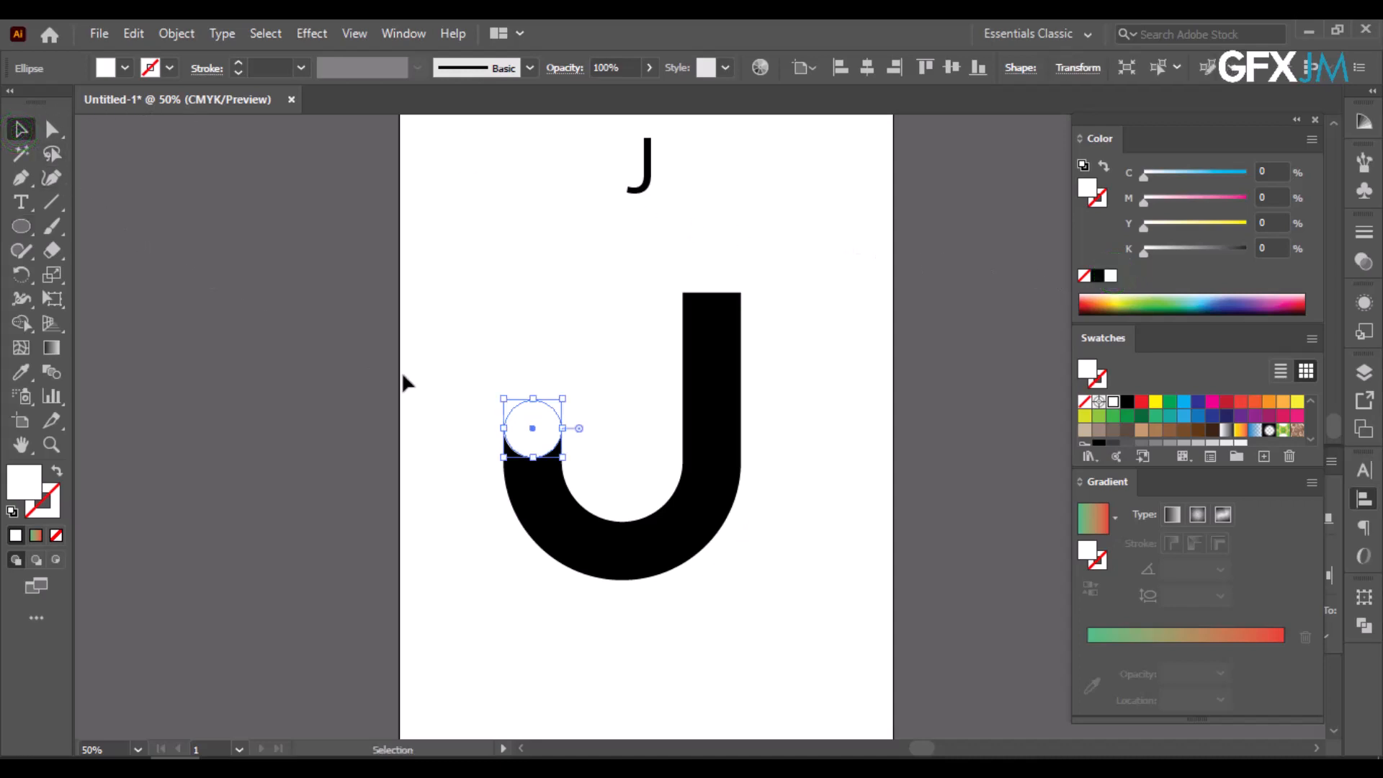
pyautogui.click(463, 425)
pyautogui.moveTo(534, 438)
pyautogui.mouseDown()
pyautogui.moveTo(549, 431)
pyautogui.moveTo(580, 464)
pyautogui.moveTo(549, 422)
pyautogui.mouseUp()
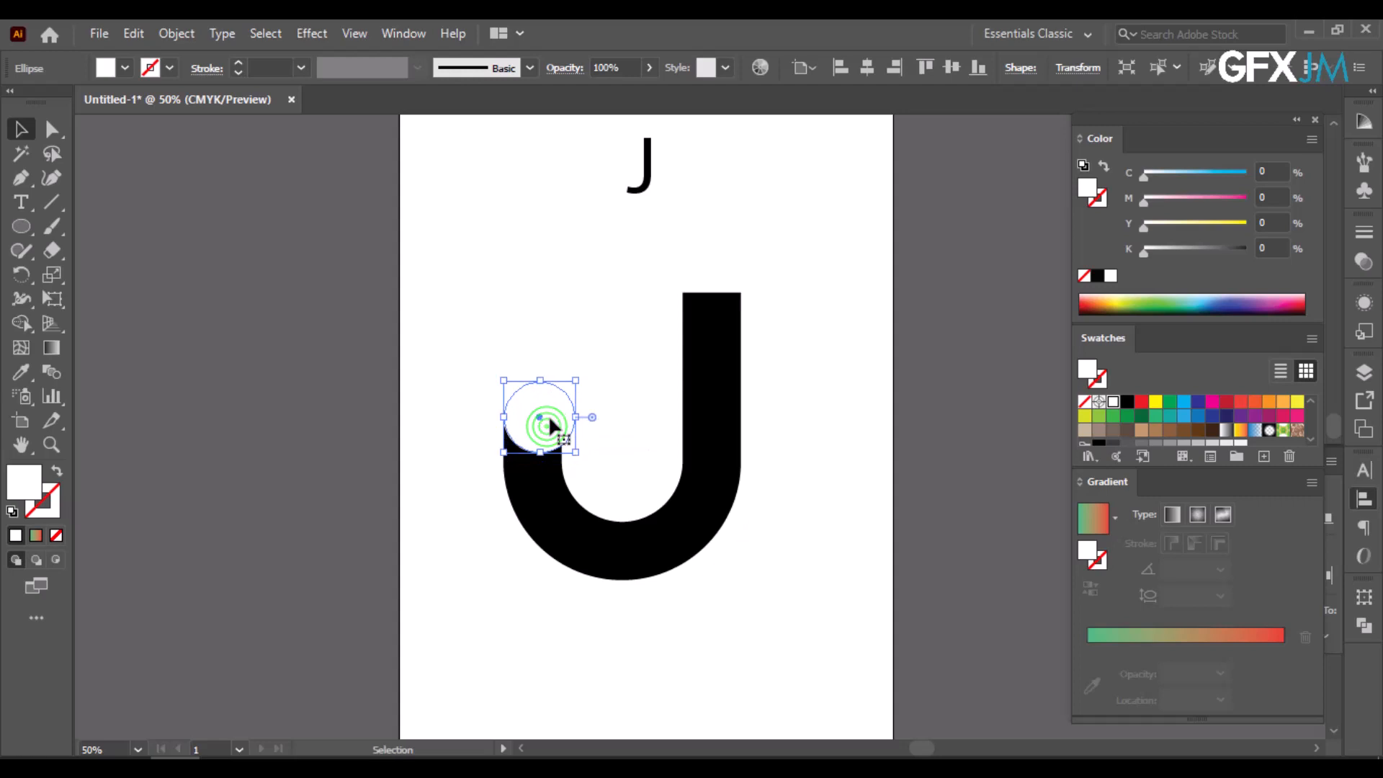
pyautogui.click(548, 418)
pyautogui.hotkey('shift', 'Up')
pyautogui.hotkey('shift', 'Up')
pyautogui.hotkey('shift', 'Down')
pyautogui.hotkey('shift', 'Down')
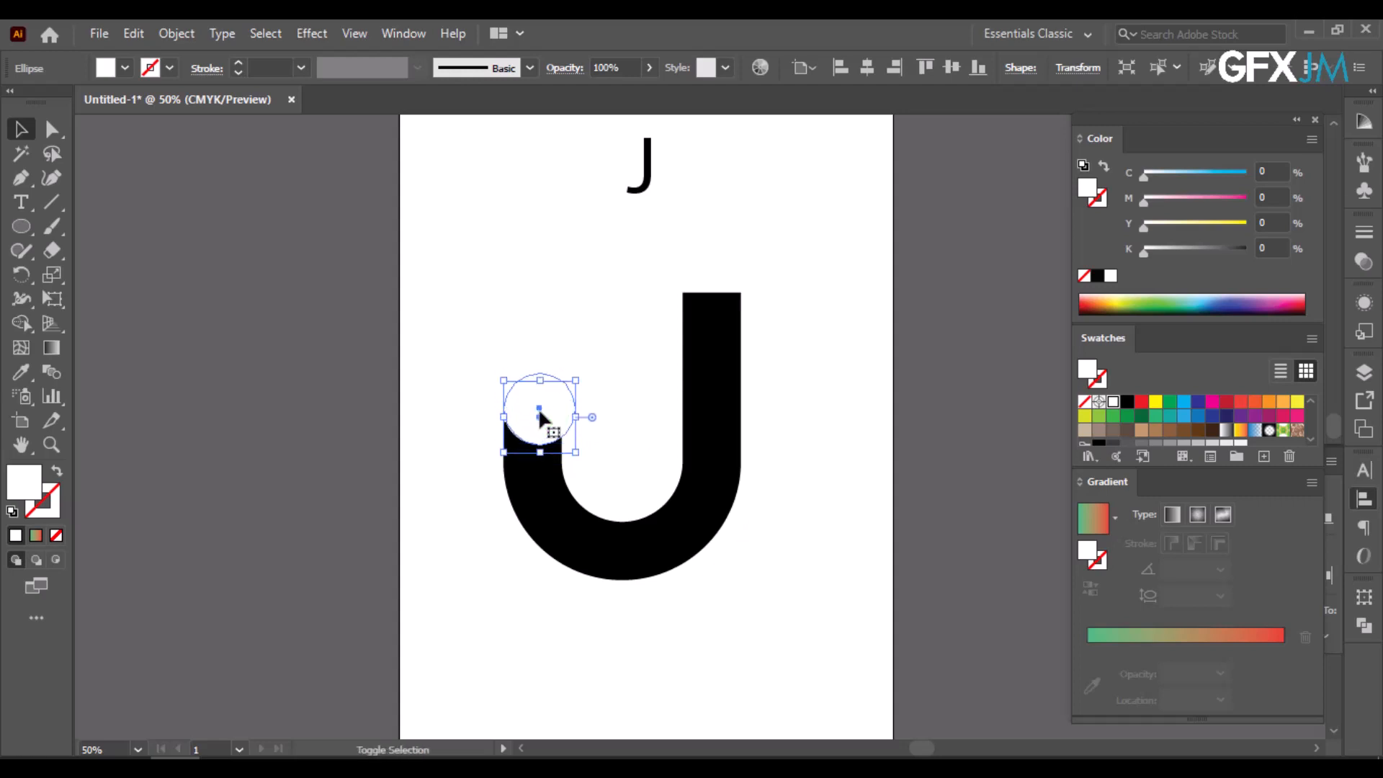
pyautogui.hotkey('shift', 'Down')
pyautogui.press('Up')
pyautogui.press('Up')
pyautogui.press('Up')
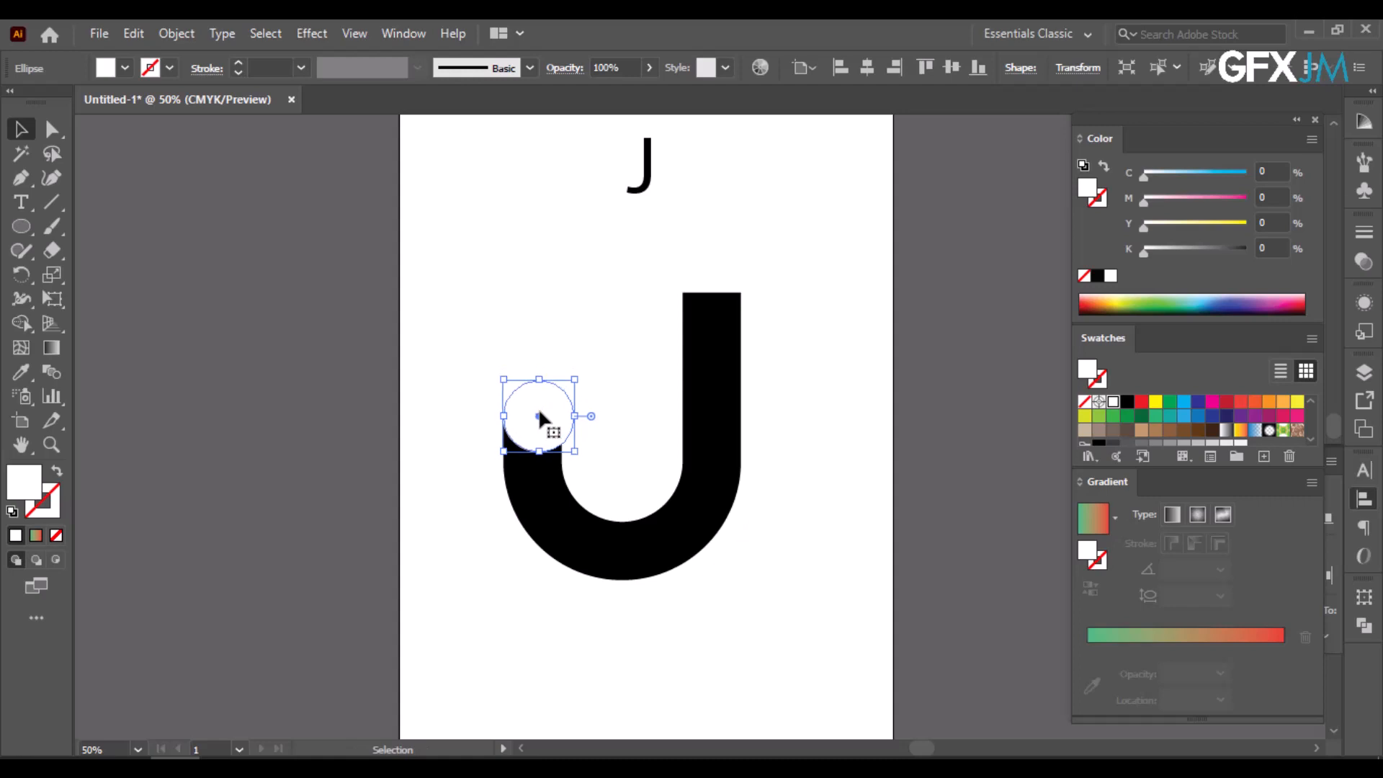
pyautogui.press('Left')
pyautogui.press('Left')
pyautogui.press('Up')
pyautogui.press('Up')
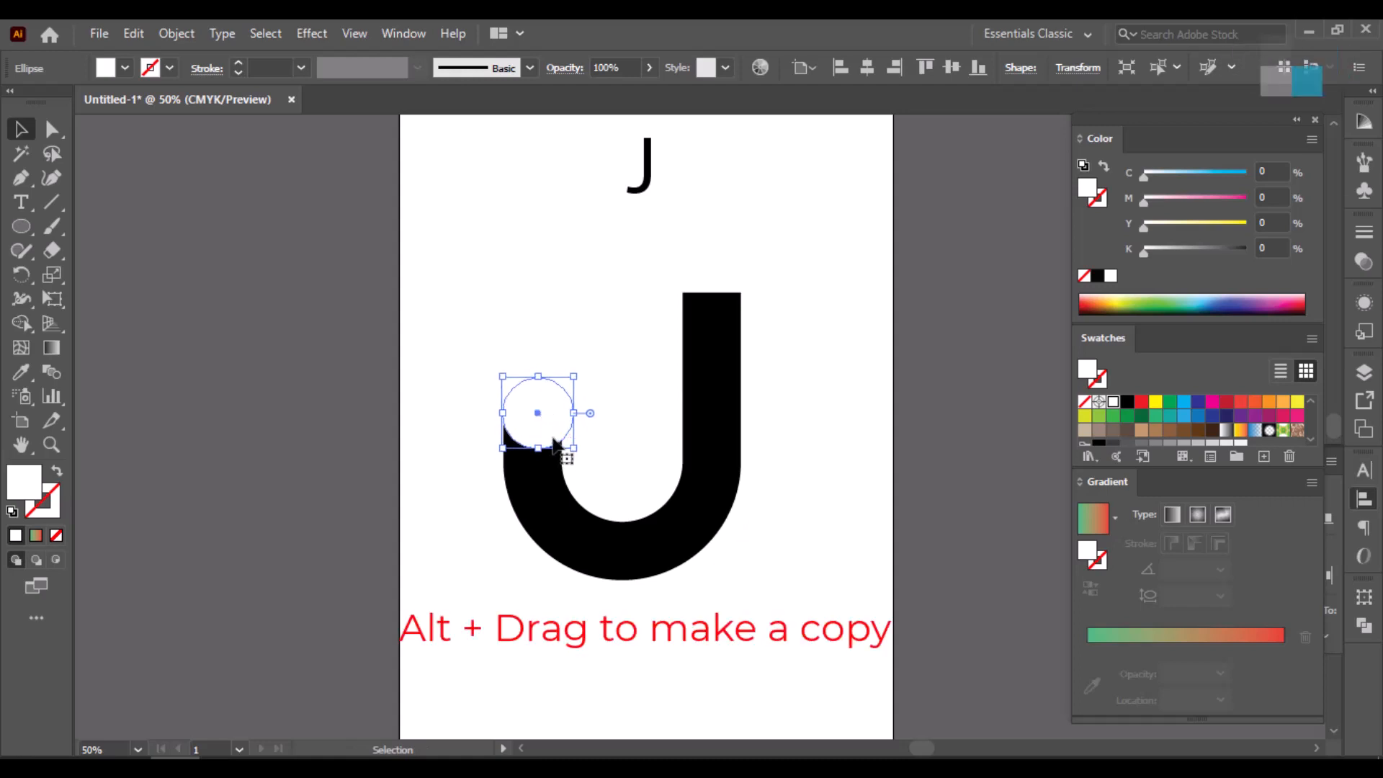
# Copy the white circle onto the top end of the J's right stem and nudge it to form a matching concave cut.
pyautogui.moveTo(546, 426); pyautogui.dragTo(726, 295)
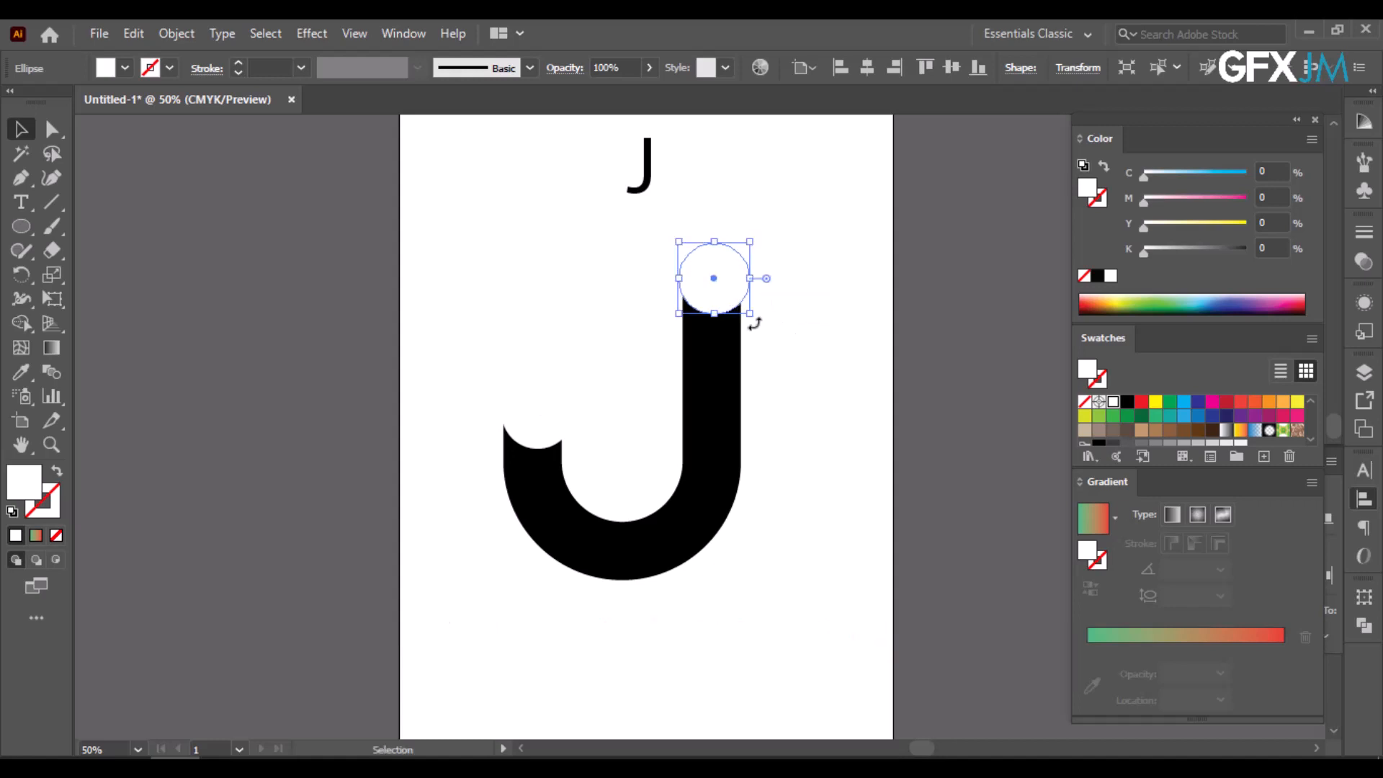
pyautogui.hotkey('shift', 'Right')
pyautogui.hotkey('shift', 'Left')
pyautogui.press('Down')
pyautogui.press('Right')
pyautogui.press('Right')
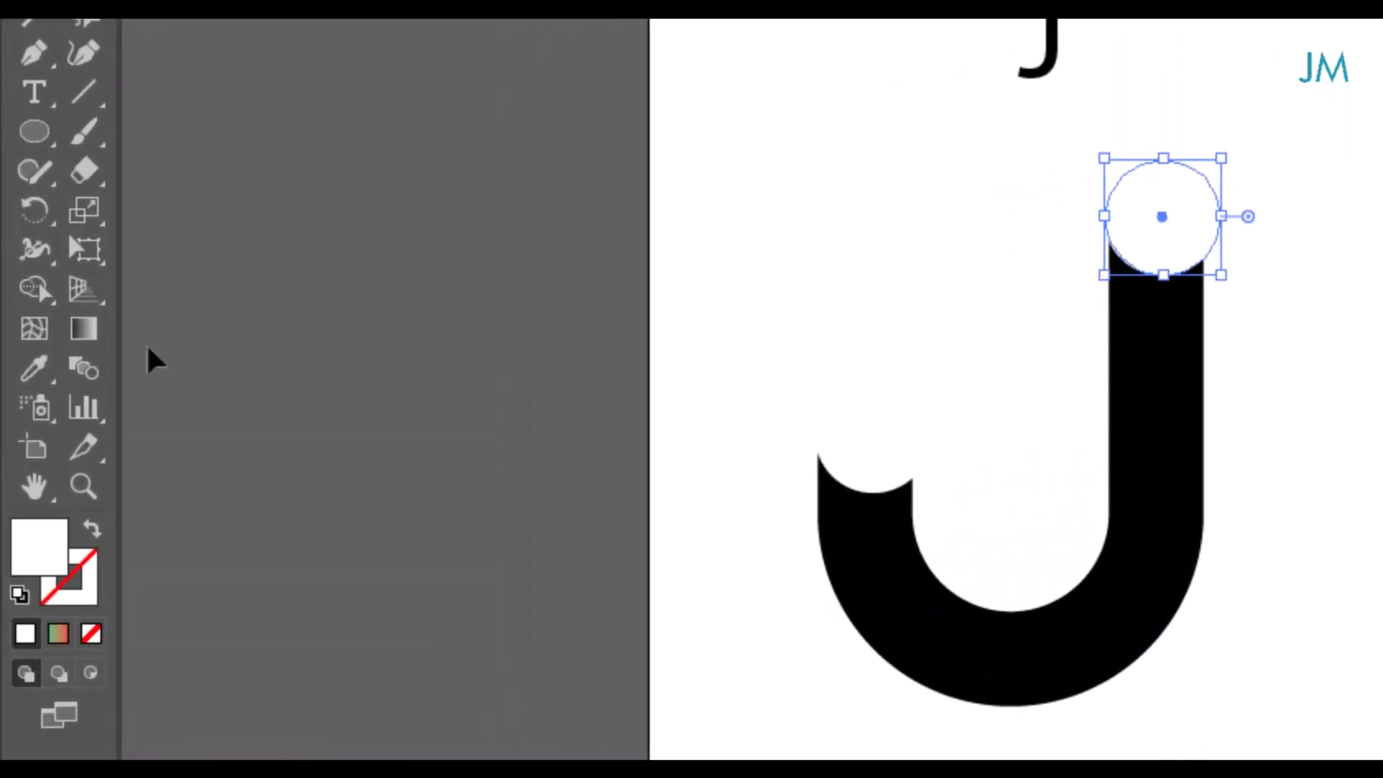
# Select the J and both circles, and remove the circles and the parts they overlap with the Shape Builder tool.
pyautogui.click(34, 289)
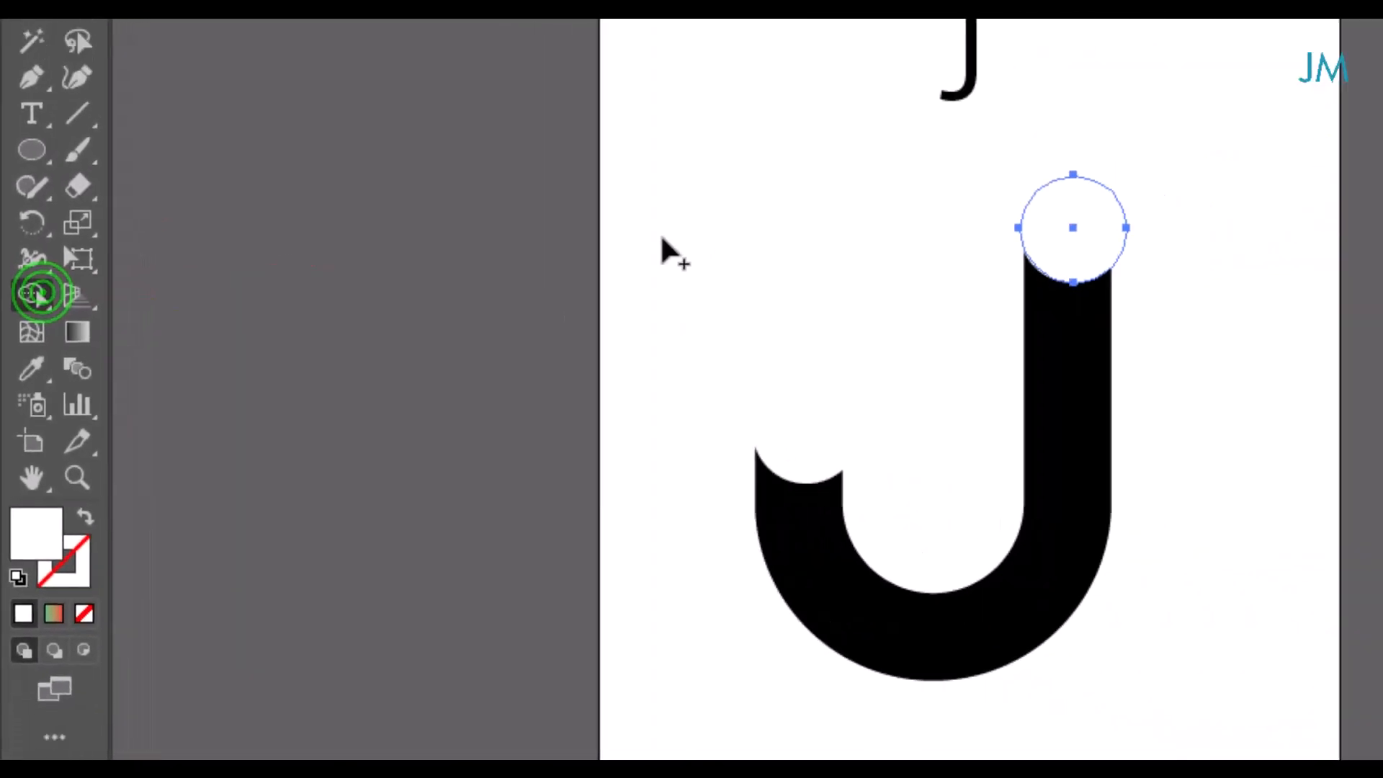
pyautogui.moveTo(671, 223); pyautogui.dragTo(1240, 727)
pyautogui.moveTo(827, 605); pyautogui.dragTo(824, 607)
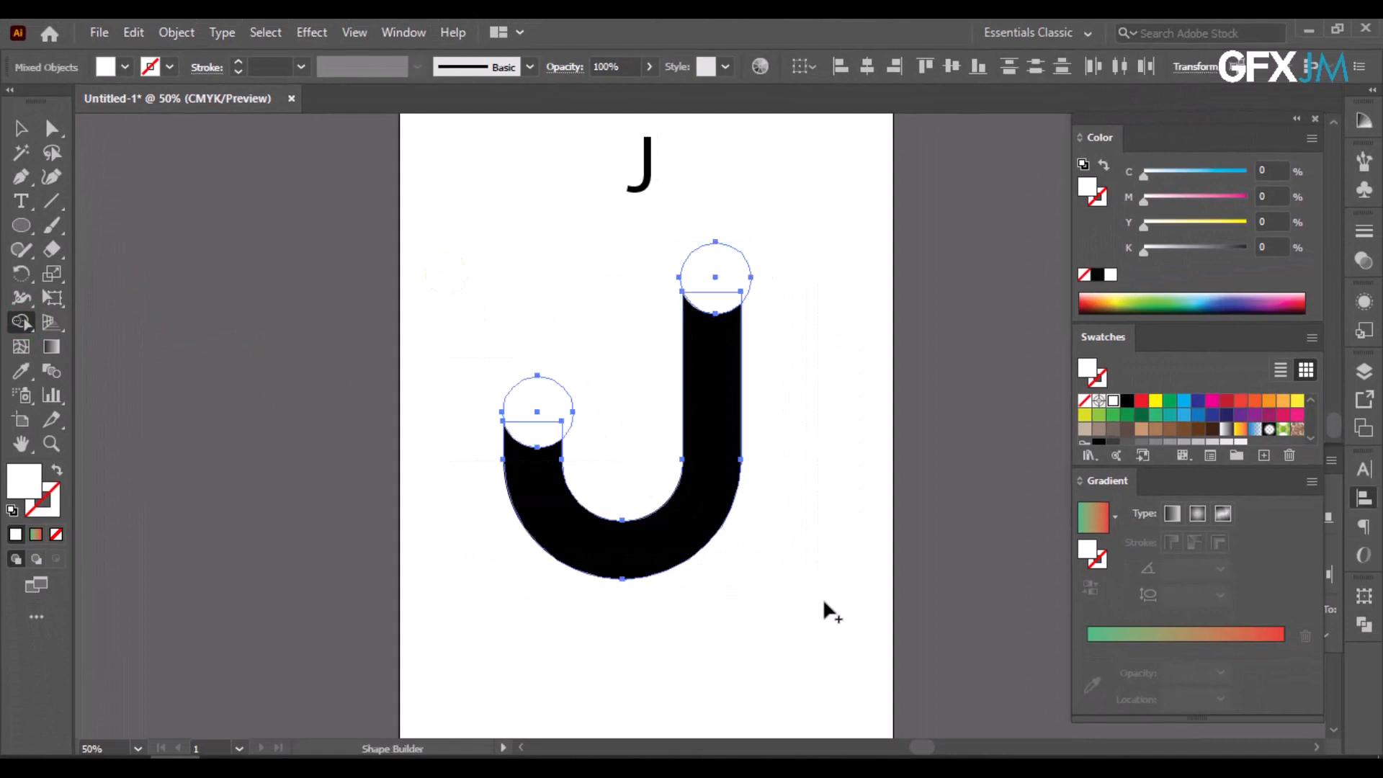
pyautogui.keyDown('alt'); pyautogui.click(717, 301); pyautogui.keyUp('alt')
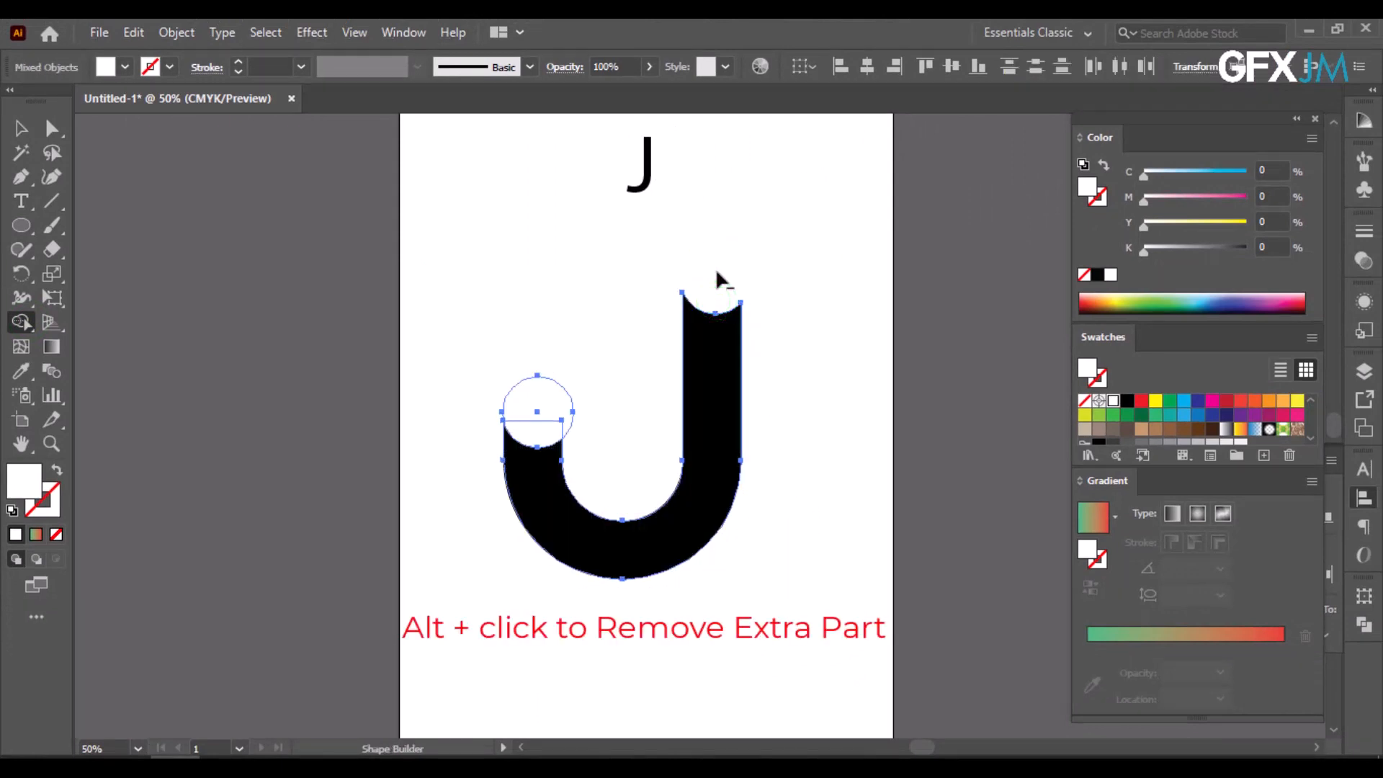
pyautogui.keyDown('alt'); pyautogui.click(534, 432); pyautogui.keyUp('alt')
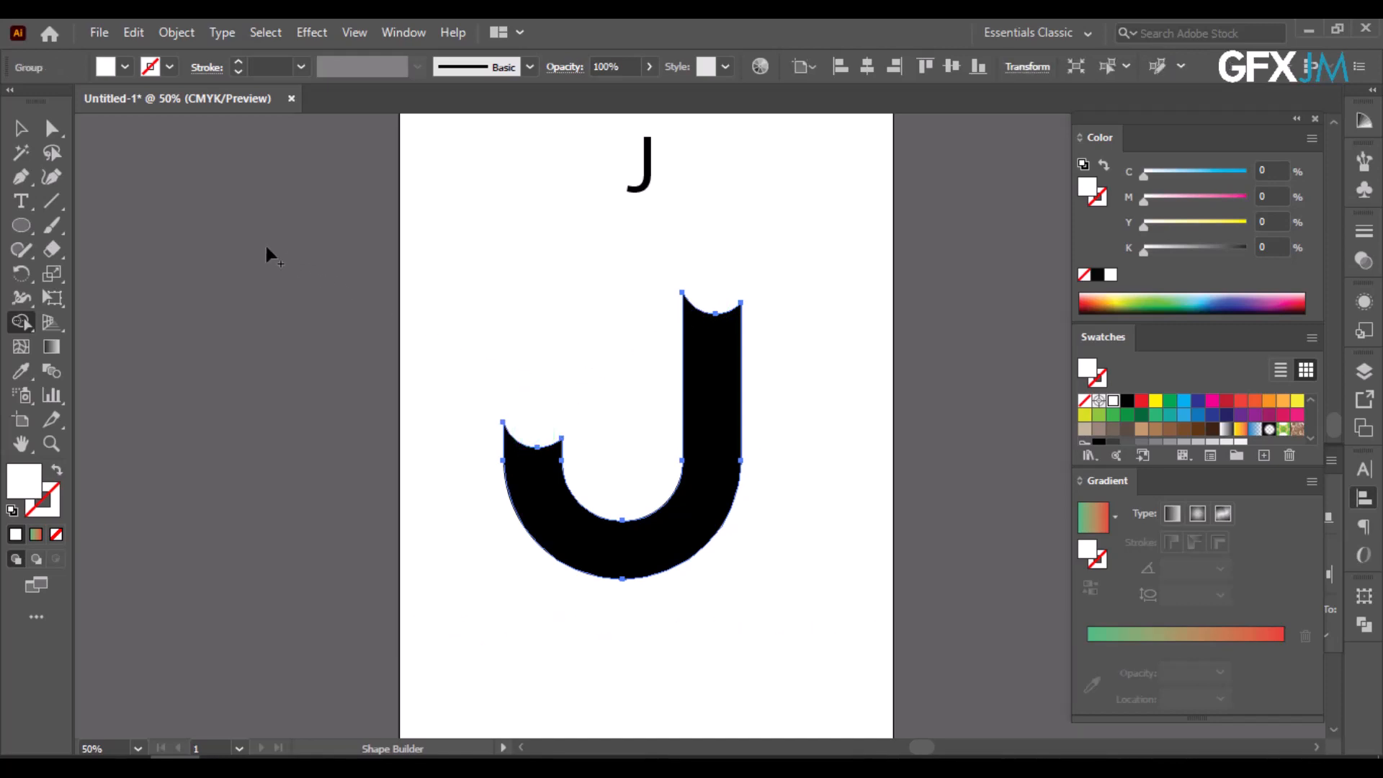
# Round the right-hand corners of the J's short left end and of its right stem's top with the Direct Selection tool.
pyautogui.click(52, 128)
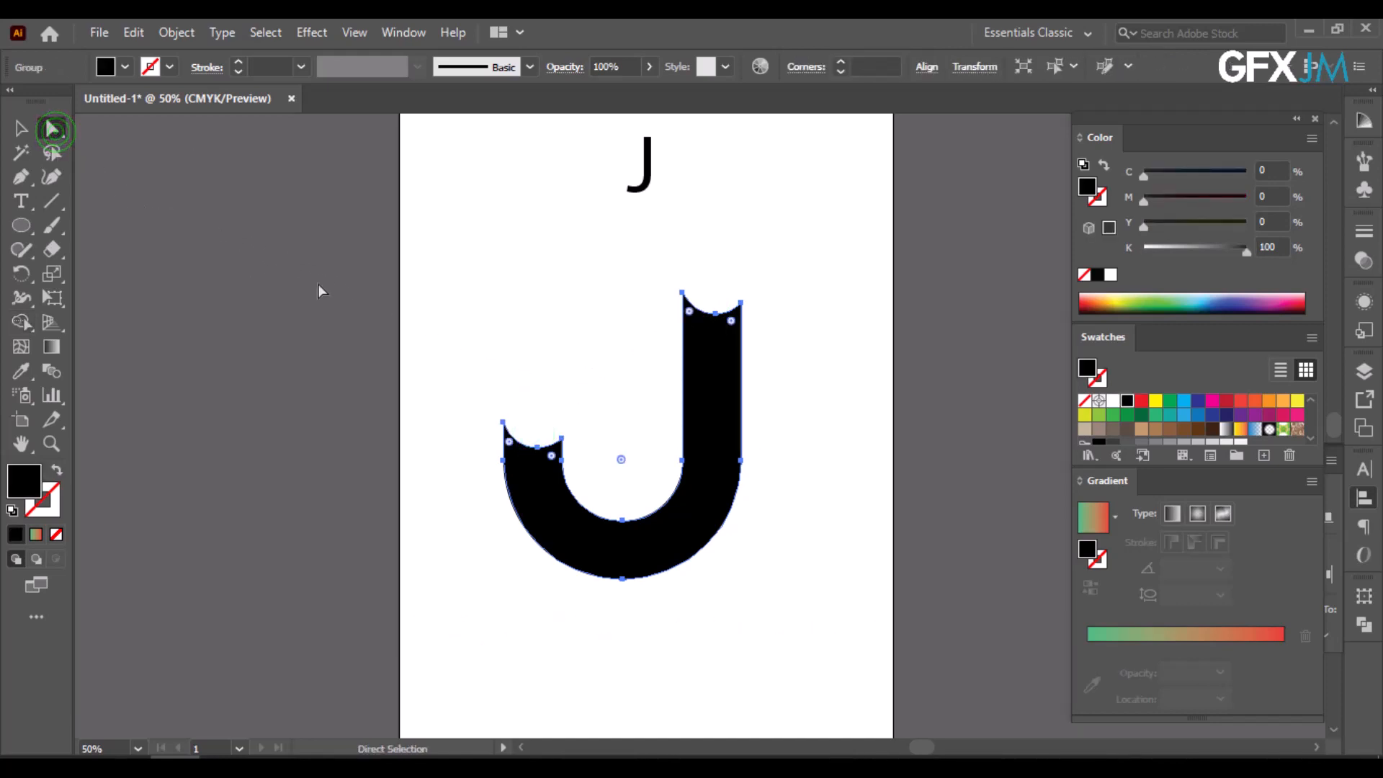
pyautogui.click(531, 386)
pyautogui.moveTo(543, 411); pyautogui.dragTo(537, 494)
pyautogui.click(733, 290)
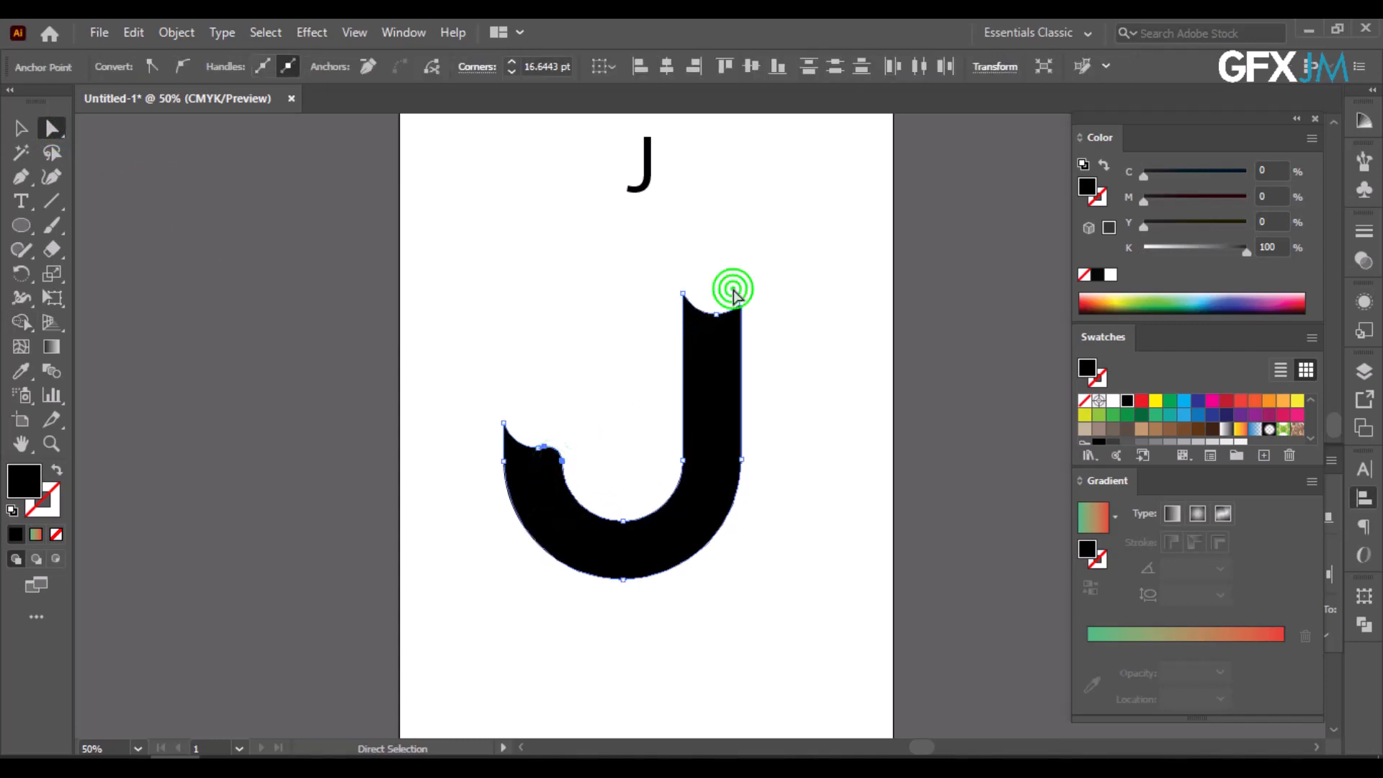
pyautogui.moveTo(760, 348); pyautogui.dragTo(709, 396)
pyautogui.click(781, 403)
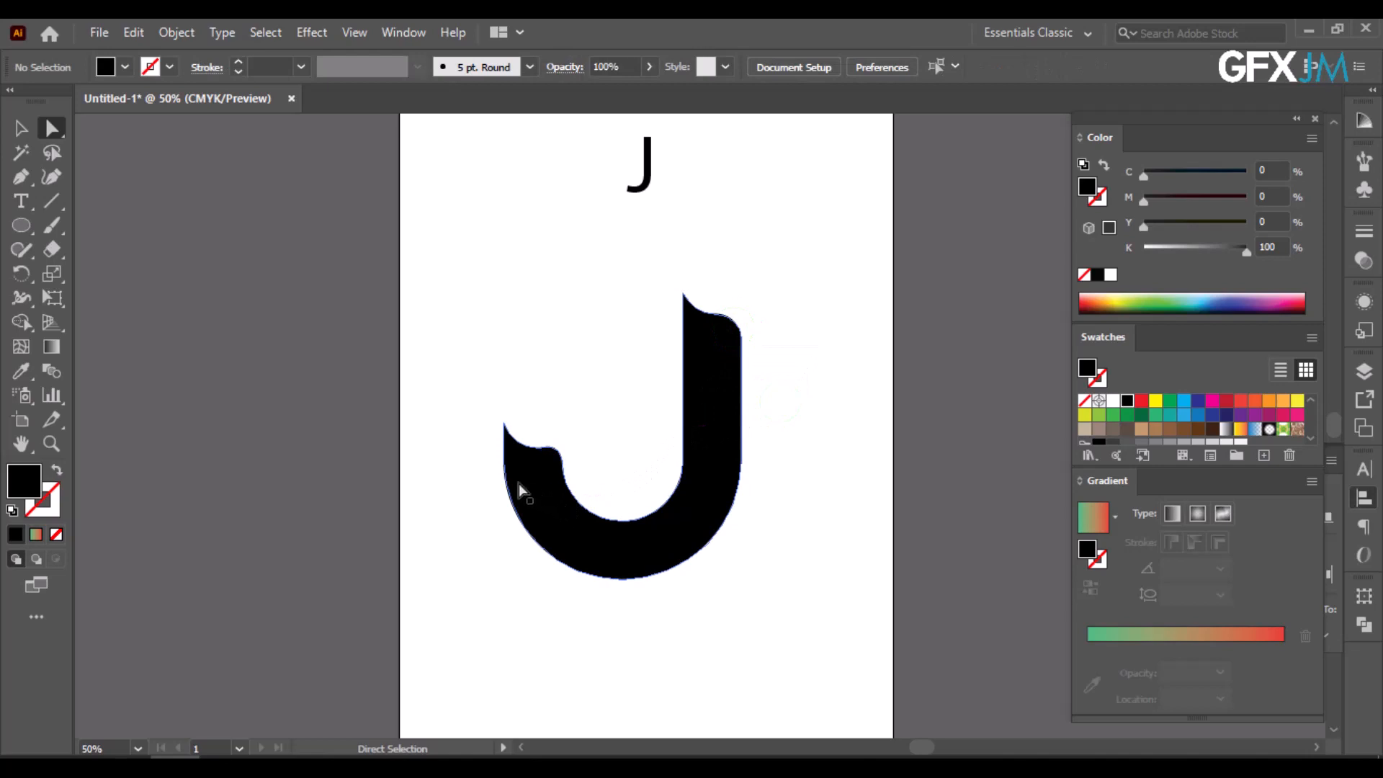
# Draw a small black circle above the J's right stem and move it down close to the concave cut.
pyautogui.click(22, 227)
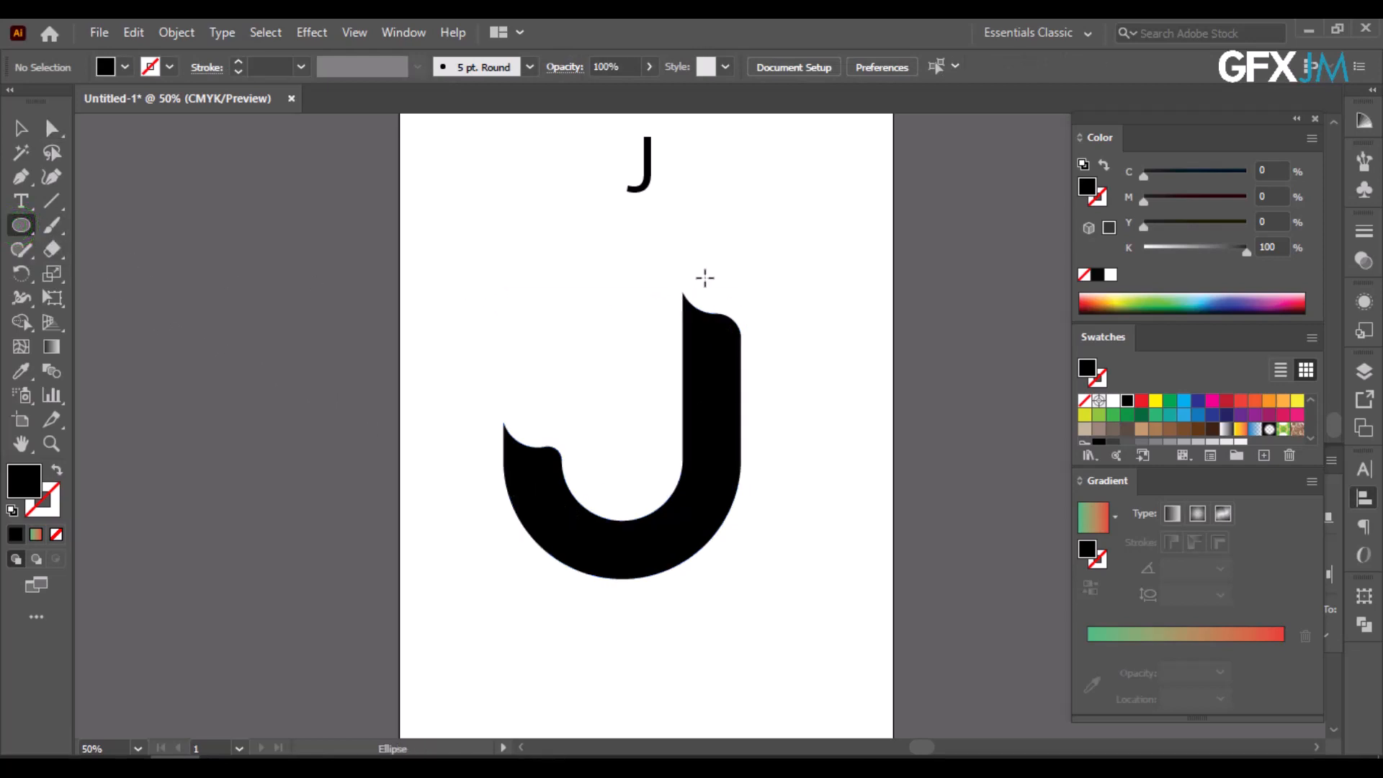
pyautogui.moveTo(711, 268); pyautogui.dragTo(722, 279)
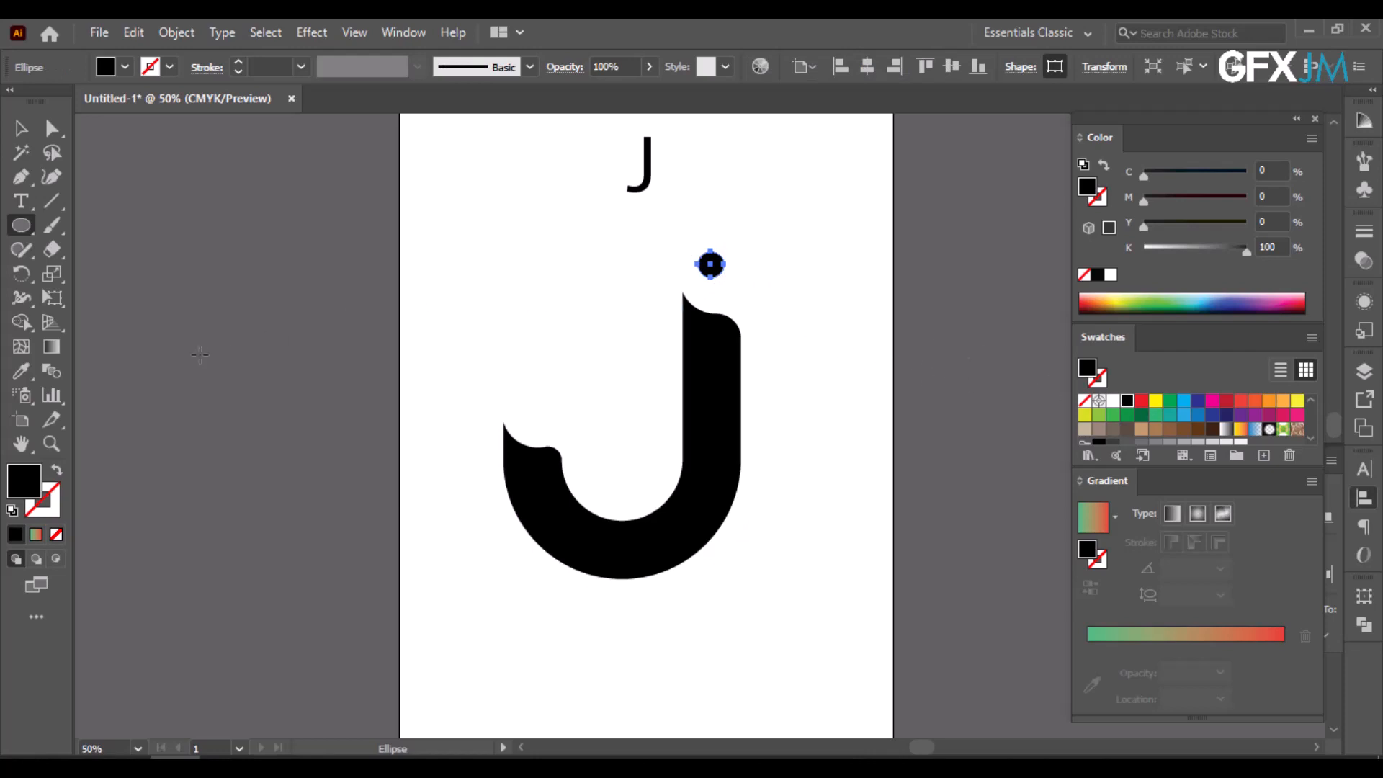
pyautogui.click(20, 128)
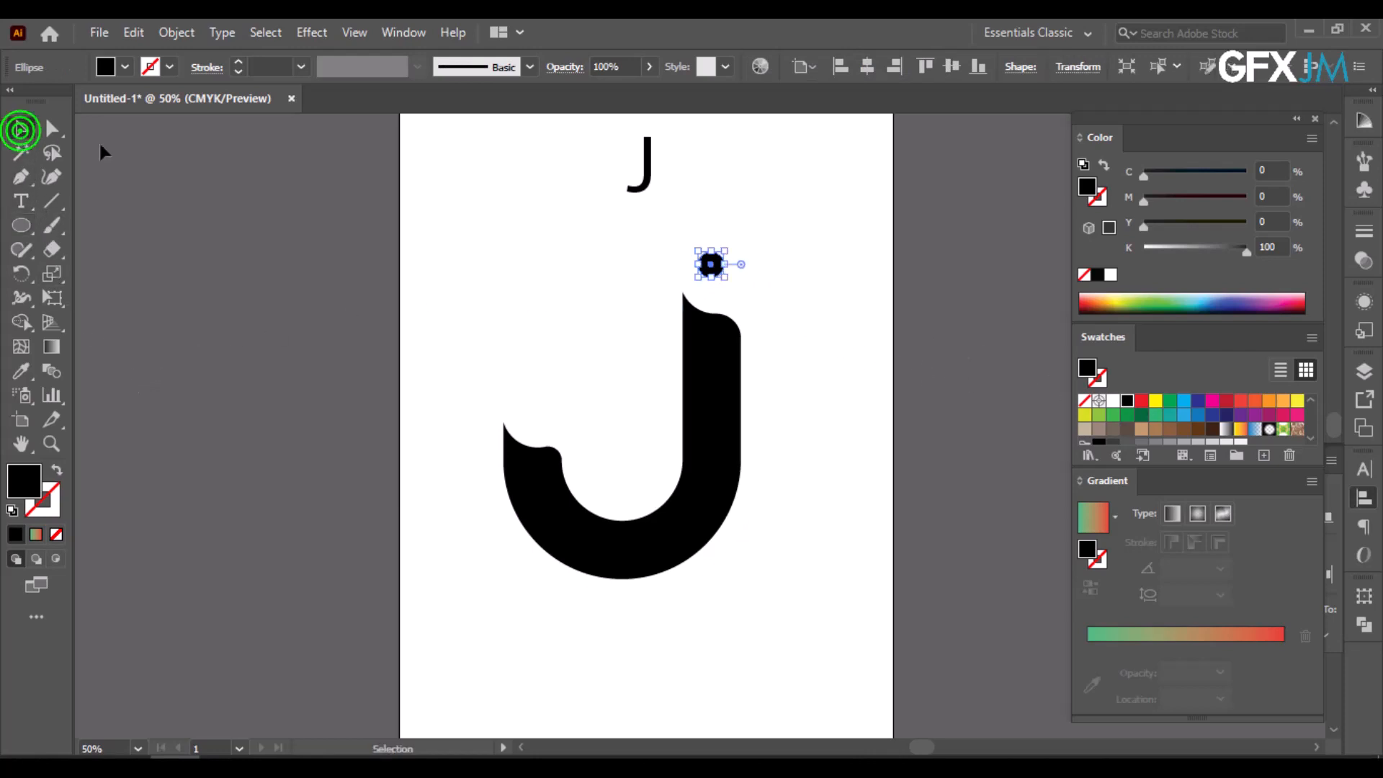
pyautogui.scroll(1, 721, 266)
pyautogui.scroll(1, 718, 266)
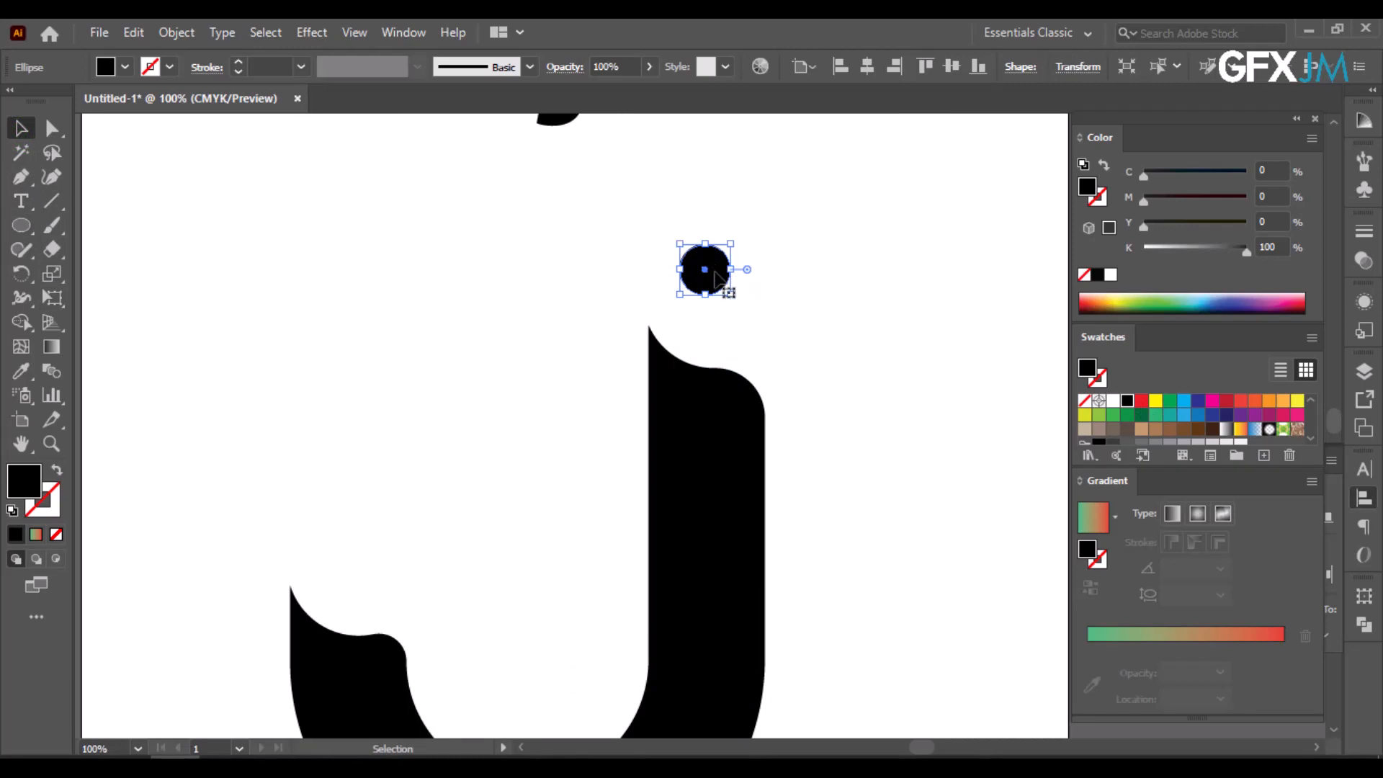
pyautogui.moveTo(716, 271); pyautogui.dragTo(723, 299)
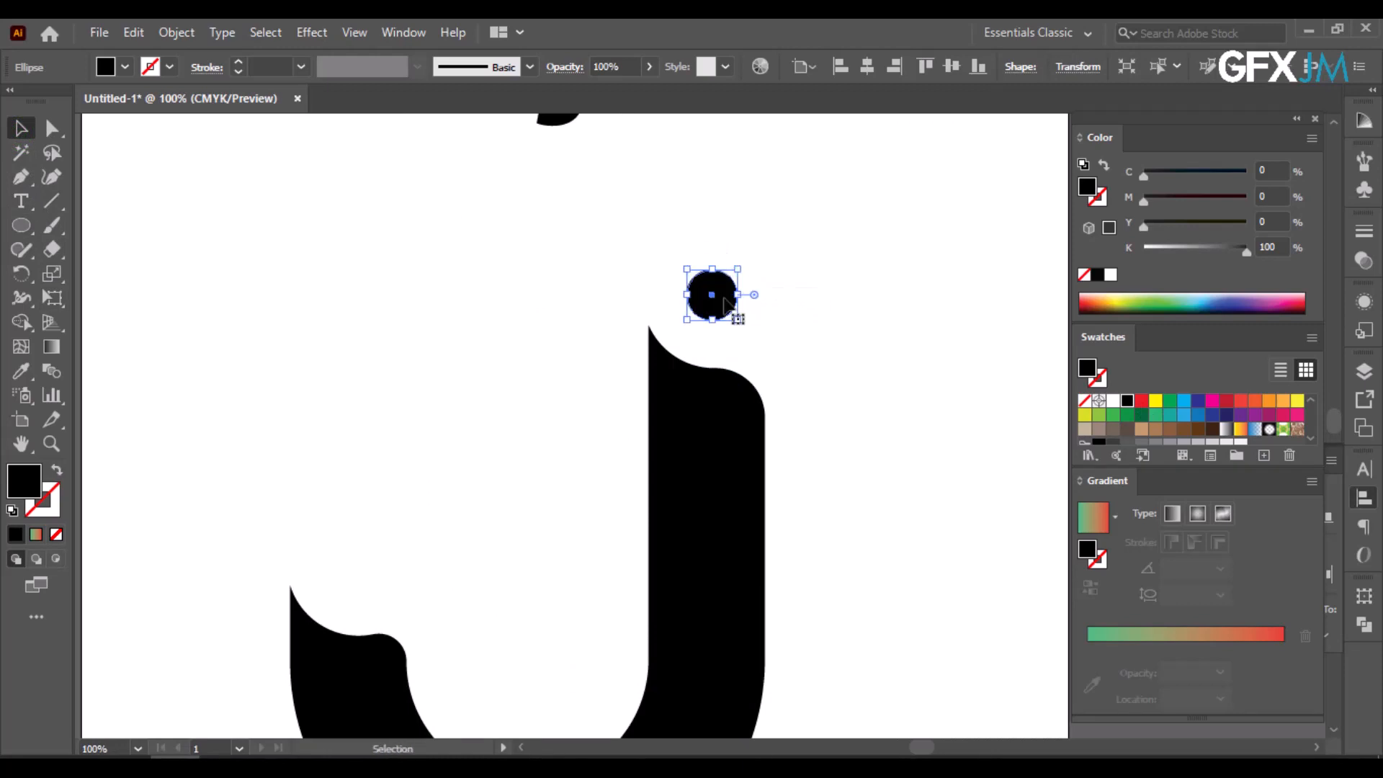
# Duplicate the circle into five smaller copies of varying sizes and scatter them around and above it like rising bubbles.
pyautogui.click(144, 35)
pyautogui.click(171, 129)
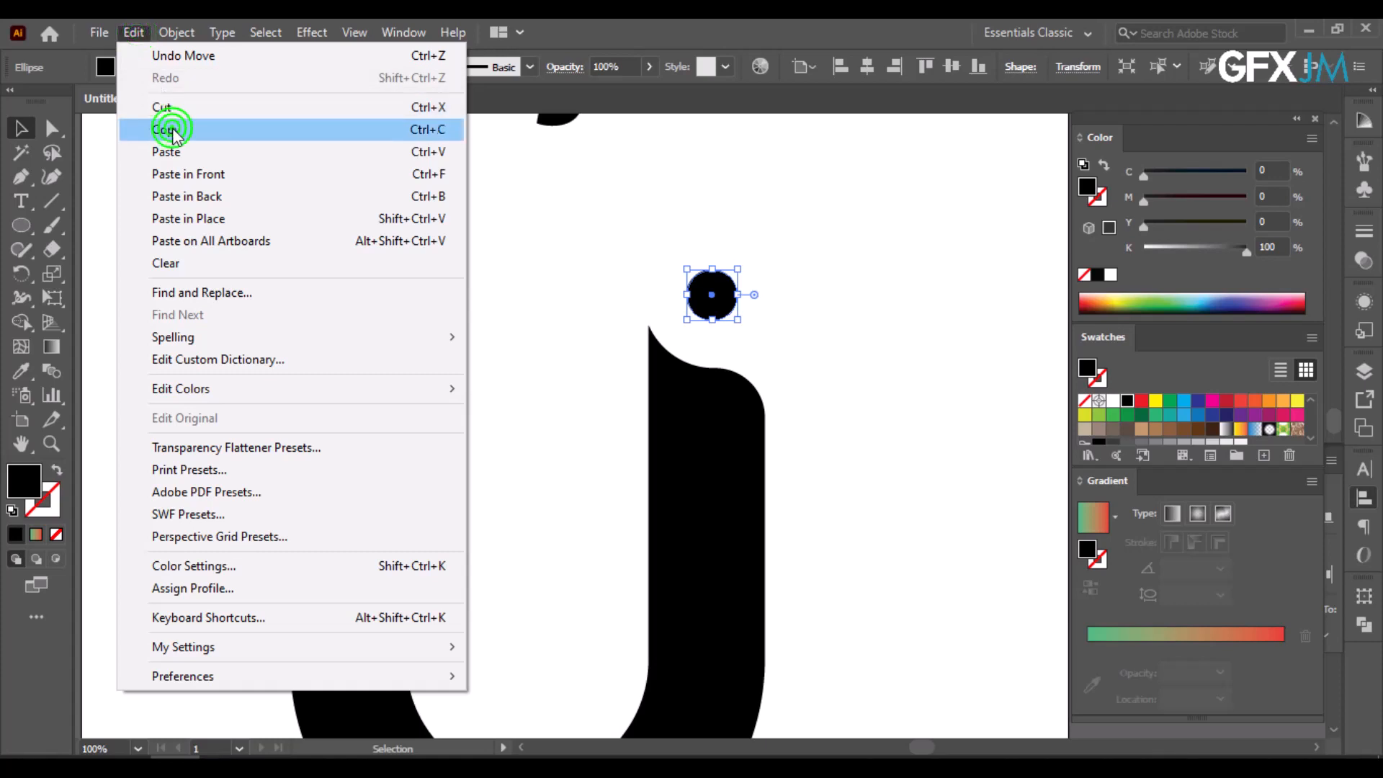
pyautogui.click(134, 32)
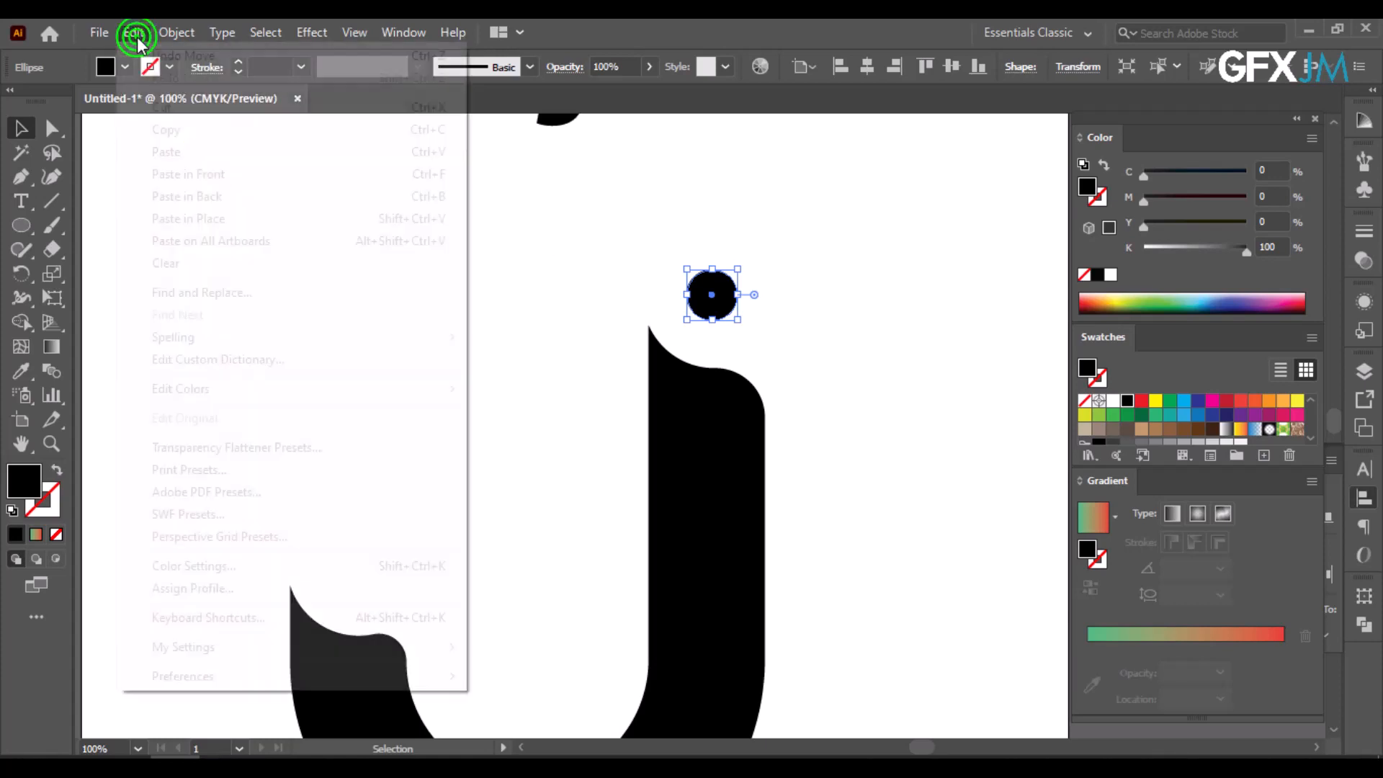
pyautogui.click(189, 152)
pyautogui.moveTo(701, 441); pyautogui.dragTo(793, 329)
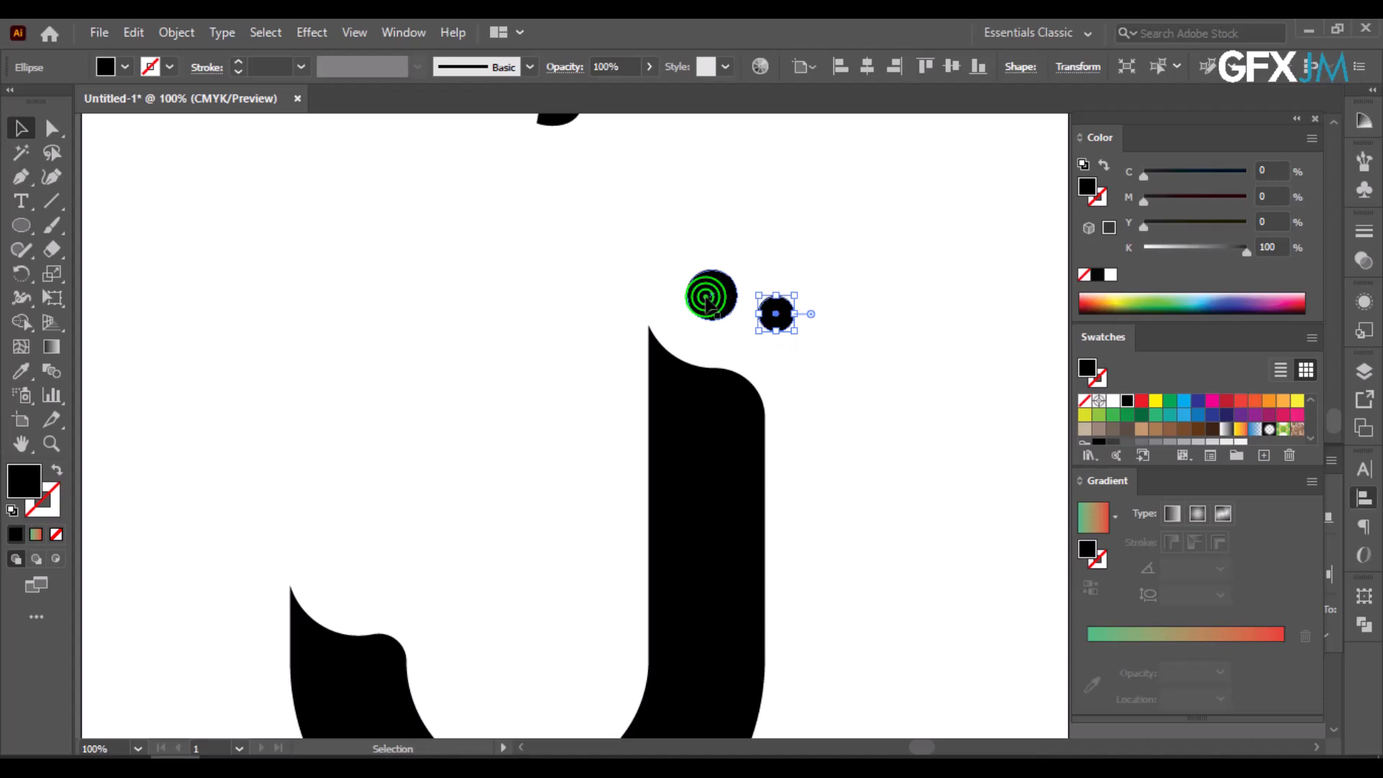
pyautogui.moveTo(706, 296); pyautogui.dragTo(735, 211)
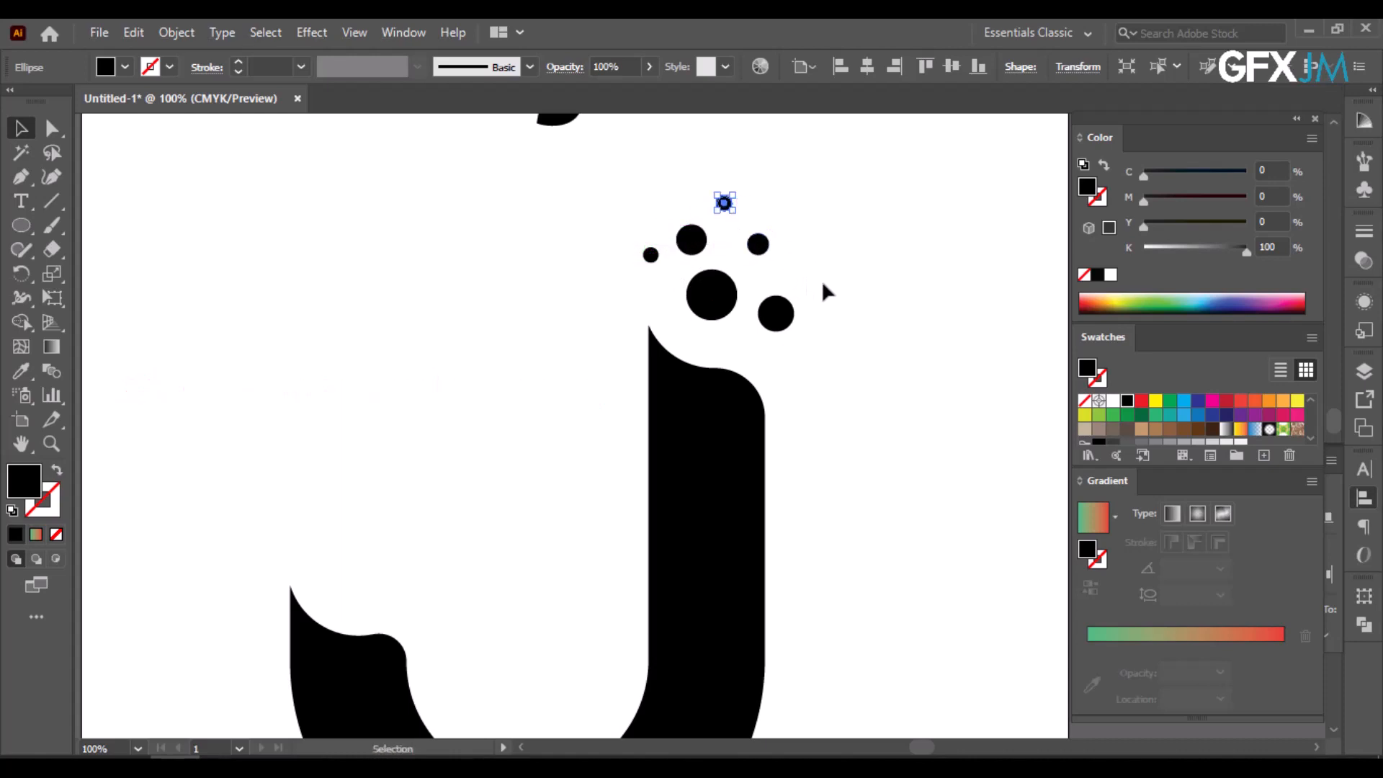
# Tighten the bubble cluster by nudging the second-largest circle, the small left circle and the small right circle inward.
pyautogui.moveTo(788, 333); pyautogui.dragTo(788, 335)
pyautogui.hotkey('shift', 'Left')
pyautogui.hotkey('shift', 'Left')
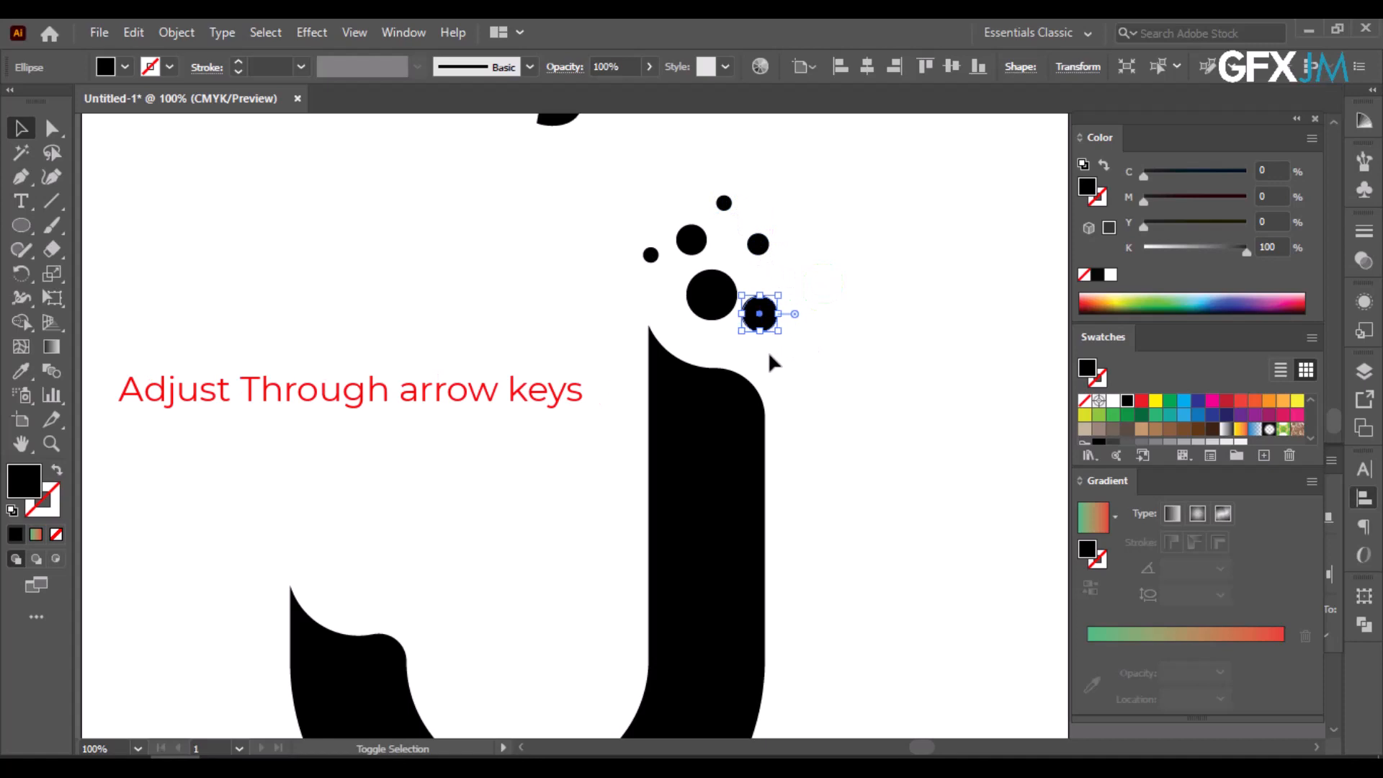
pyautogui.moveTo(617, 236); pyautogui.dragTo(647, 274)
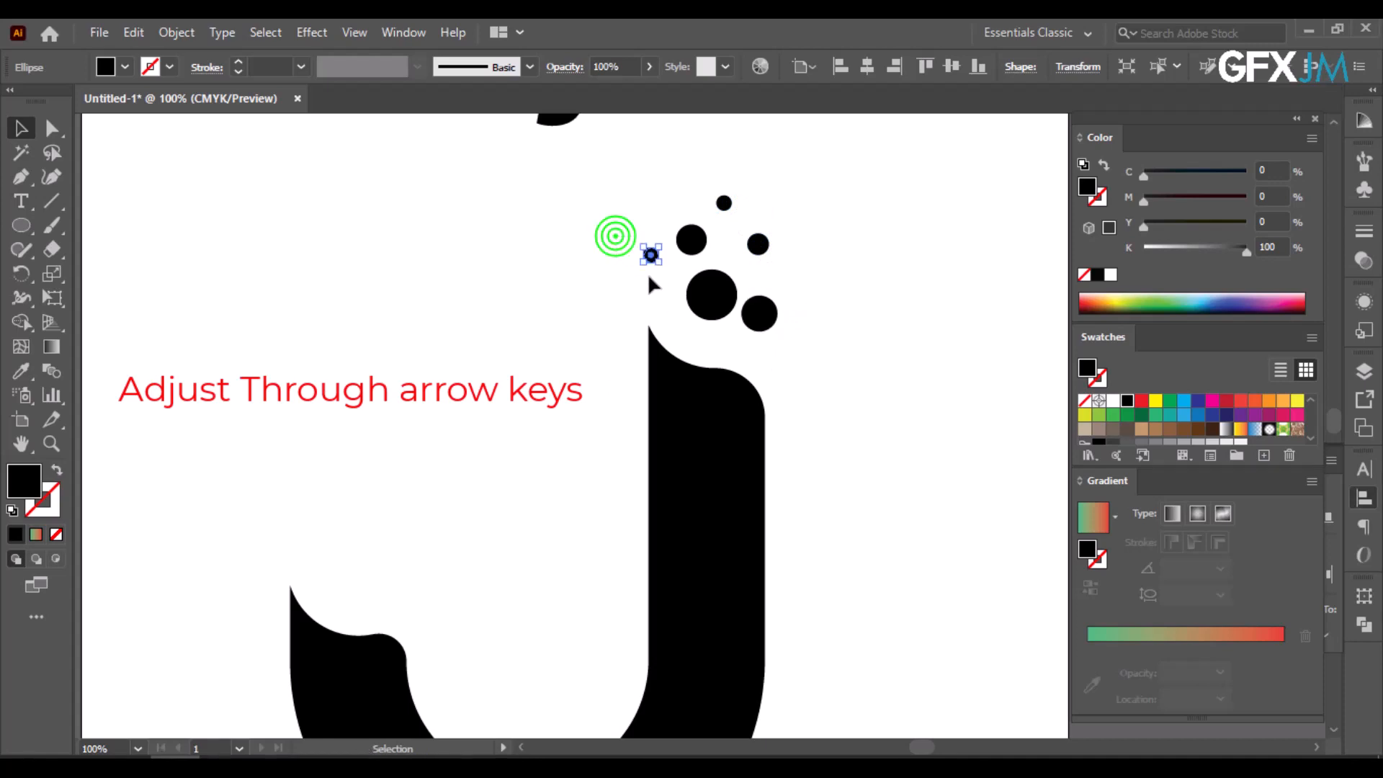
pyautogui.hotkey('shift', 'Right')
pyautogui.hotkey('shift', 'Right')
pyautogui.hotkey('shift', 'Left')
pyautogui.hotkey('shift', 'Left')
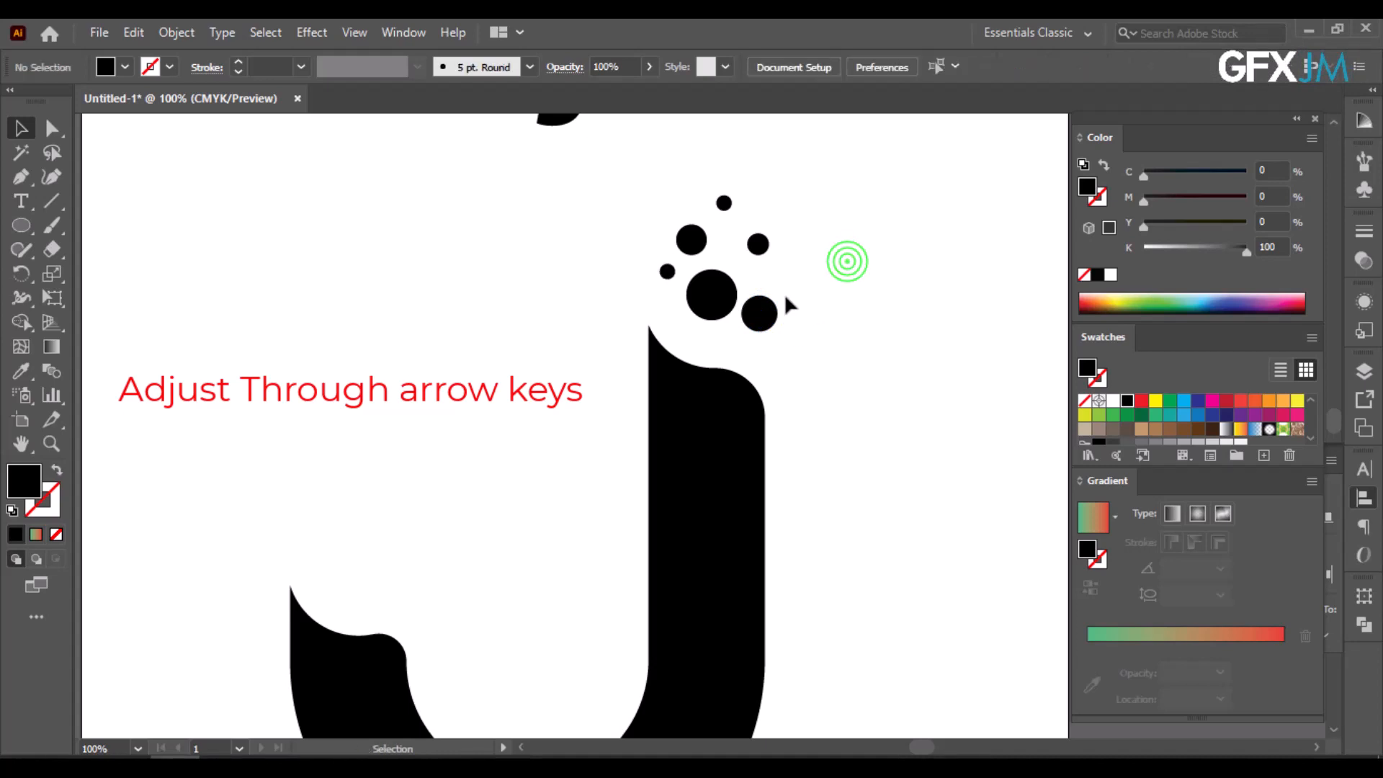
pyautogui.moveTo(765, 243); pyautogui.dragTo(751, 243)
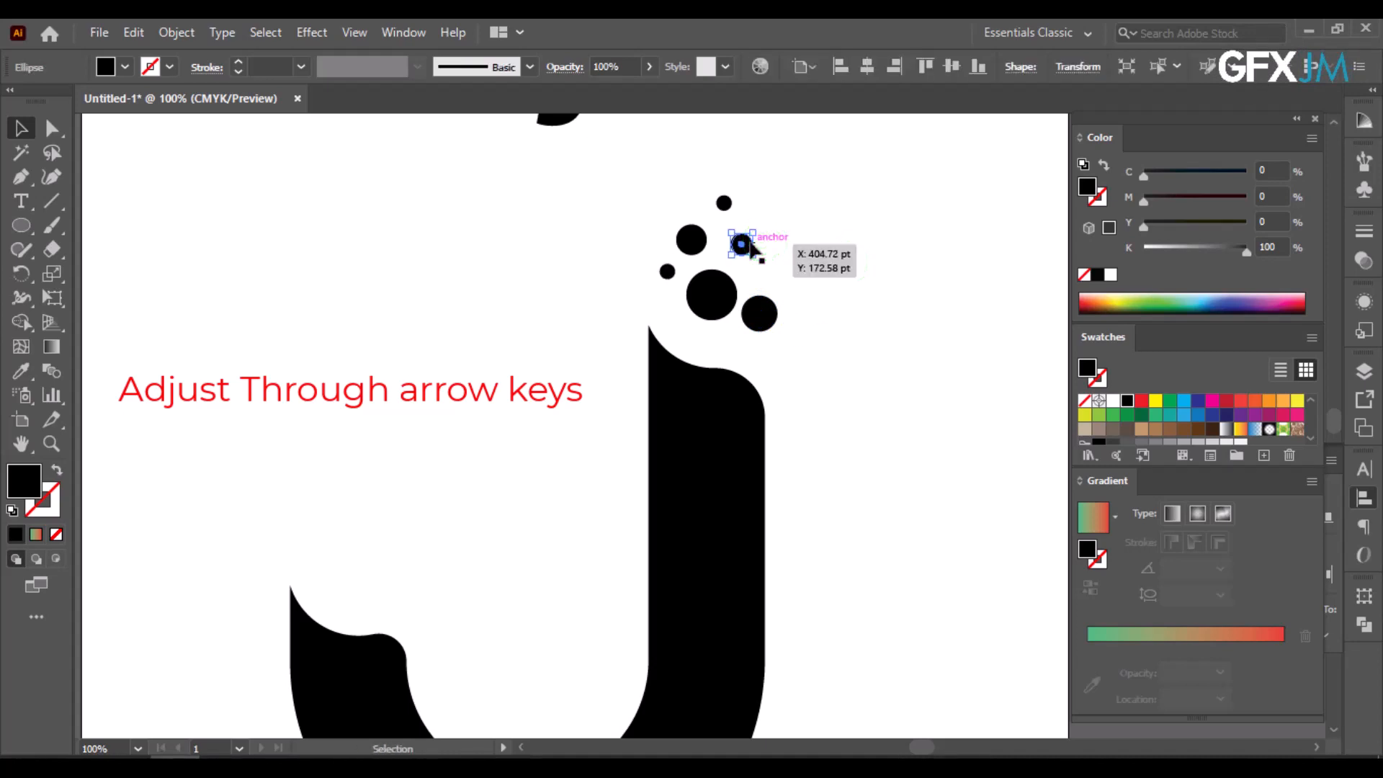
# Lower the largest circle toward the stem, raise the circle beside it, and nudge the small circle above them down and left.
pyautogui.click(755, 309)
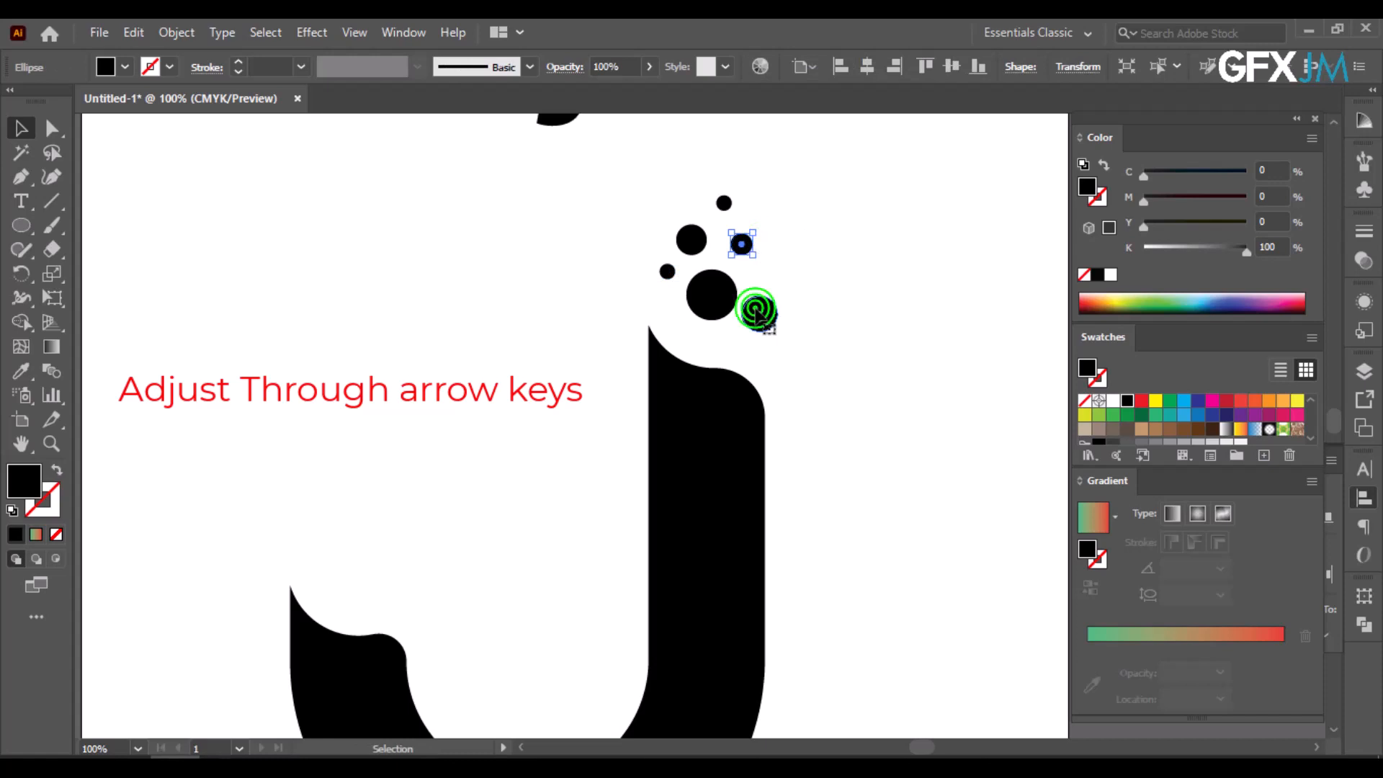
pyautogui.click(713, 301)
pyautogui.moveTo(713, 297); pyautogui.dragTo(713, 312)
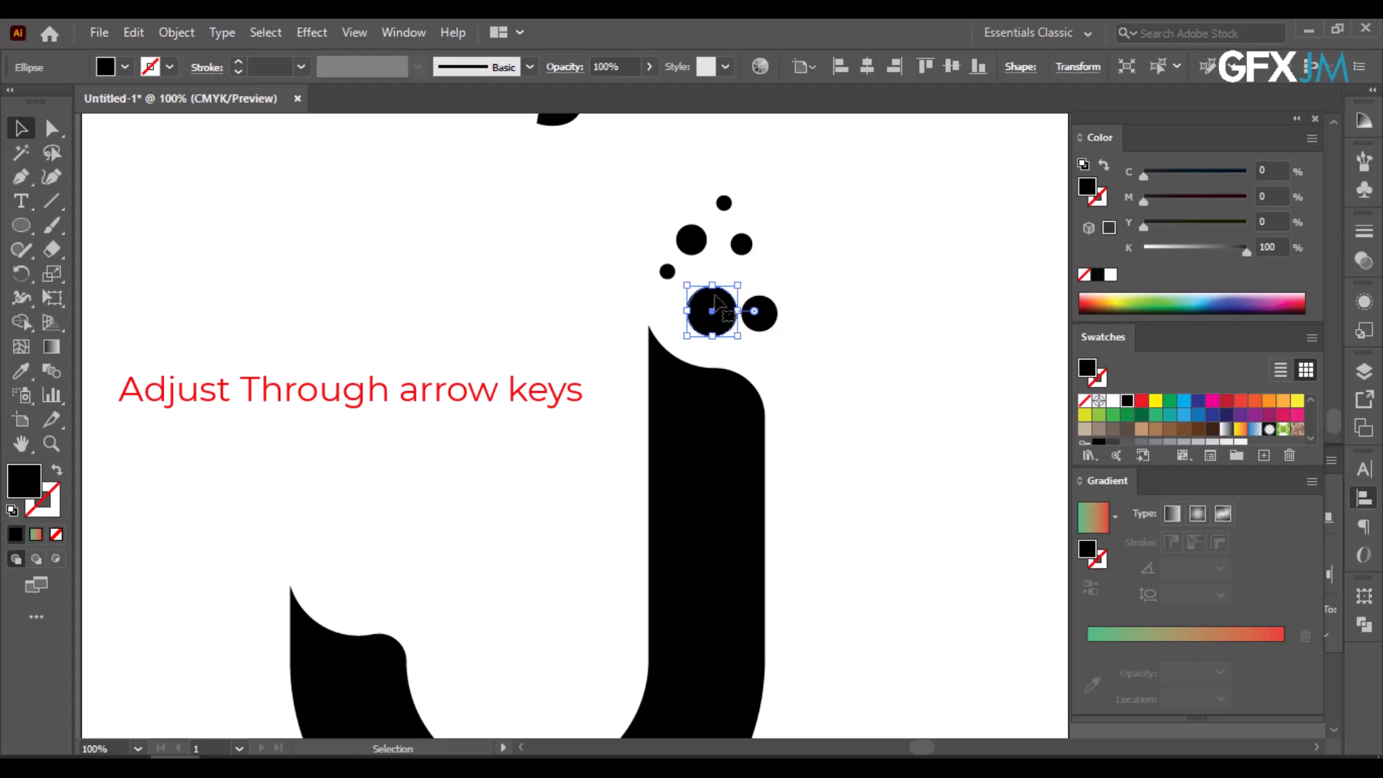
pyautogui.click(766, 321)
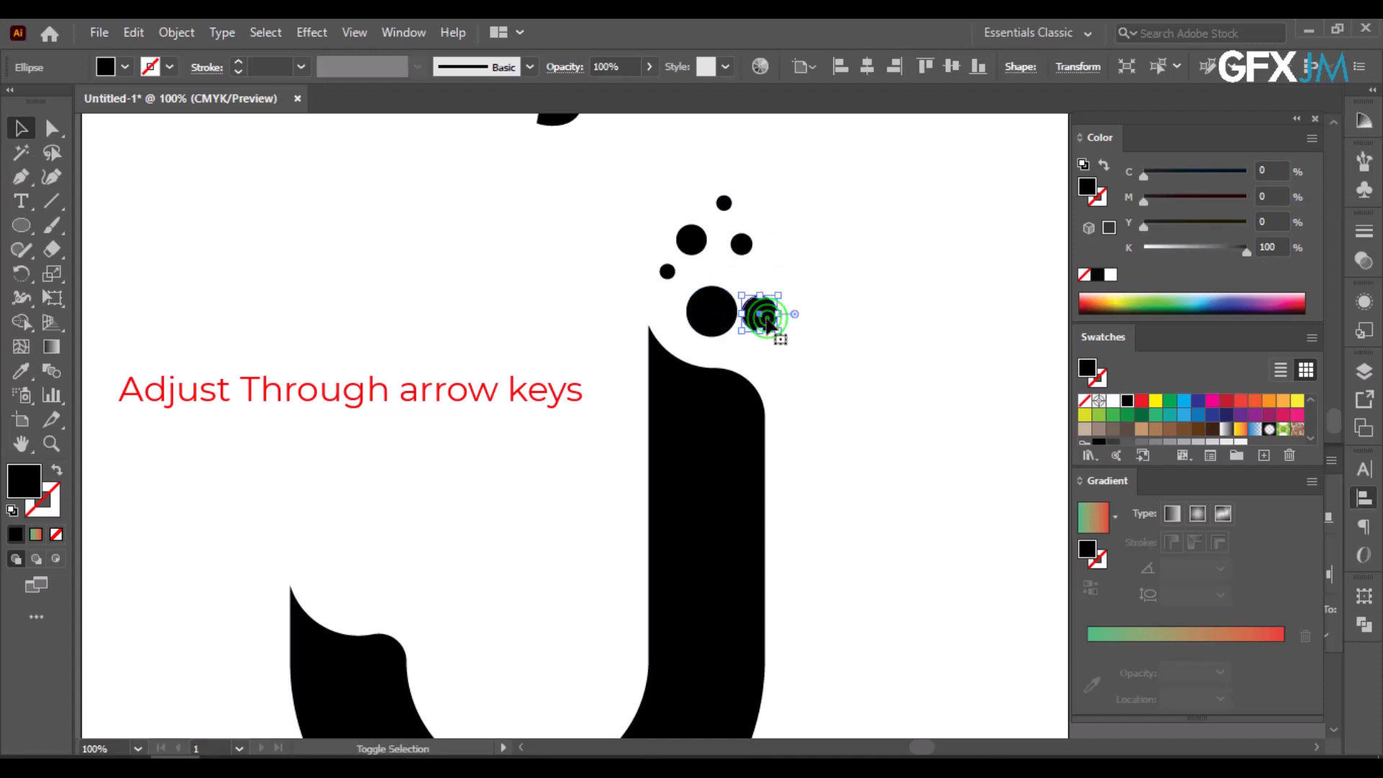
pyautogui.hotkey('shift', 'Up')
pyautogui.hotkey('shift', 'Up')
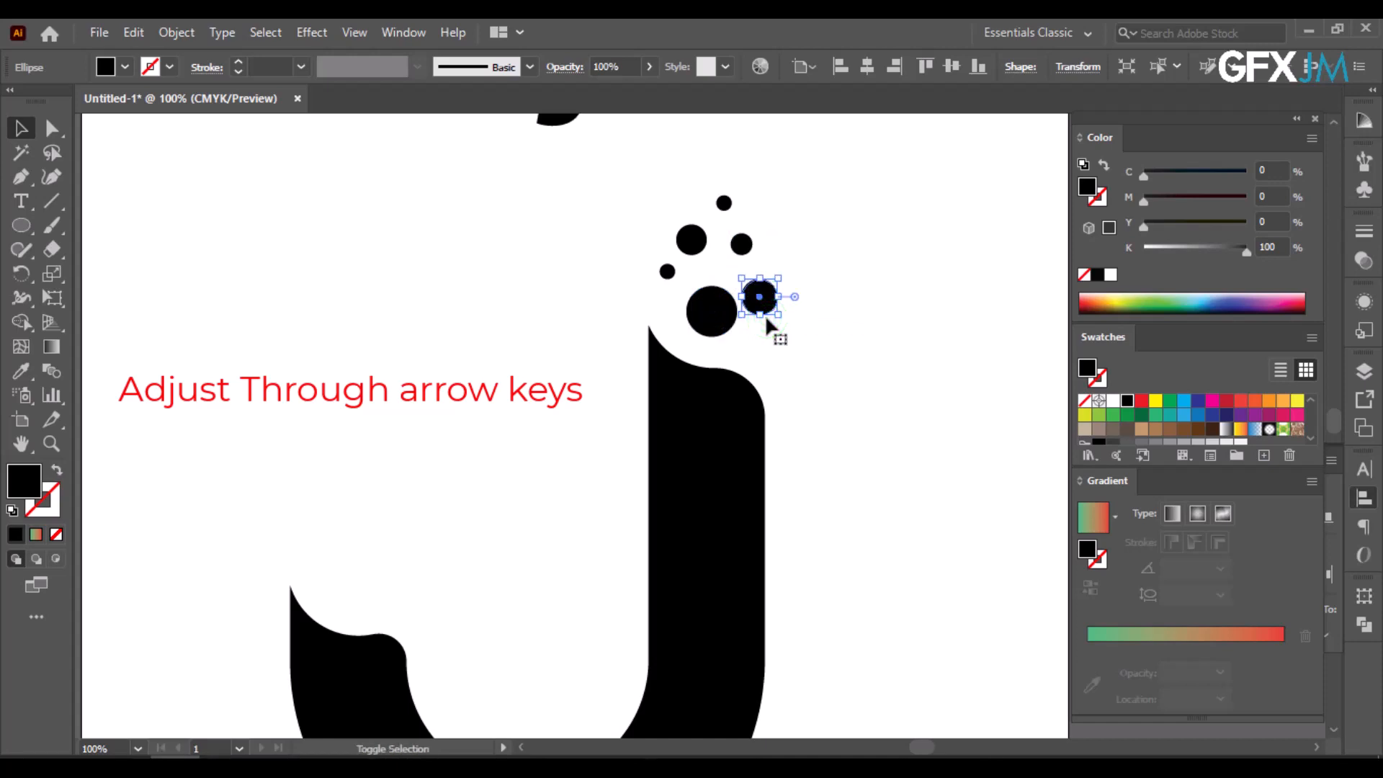
pyautogui.click(739, 246)
pyautogui.hotkey('shift', 'Left')
pyautogui.hotkey('shift', 'Left')
pyautogui.hotkey('shift', 'Down')
pyautogui.hotkey('shift', 'Down')
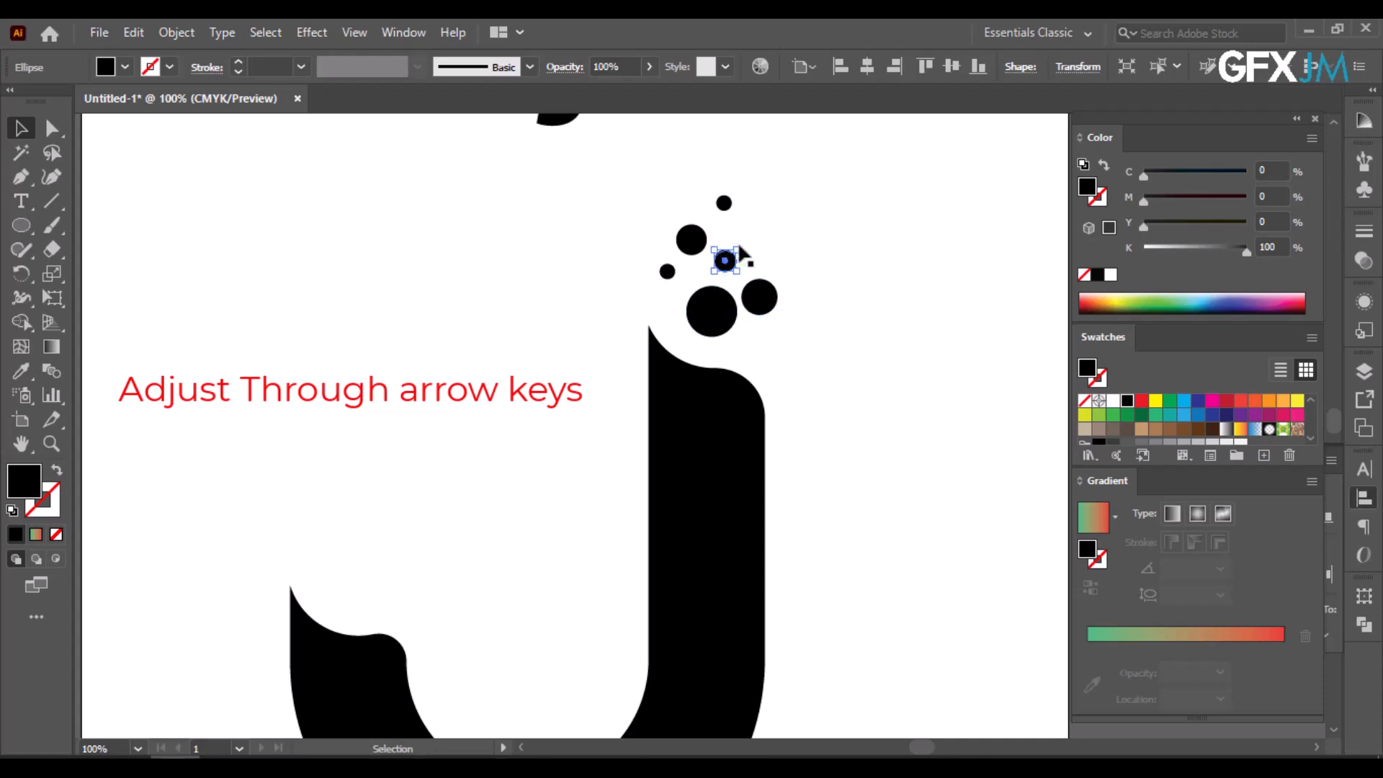
pyautogui.click(816, 275)
# Draw a curved Pen path from the bowl's inner bottom to the J's outer right edge, with no fill and a black stroke.
pyautogui.scroll(-1, 752, 333)
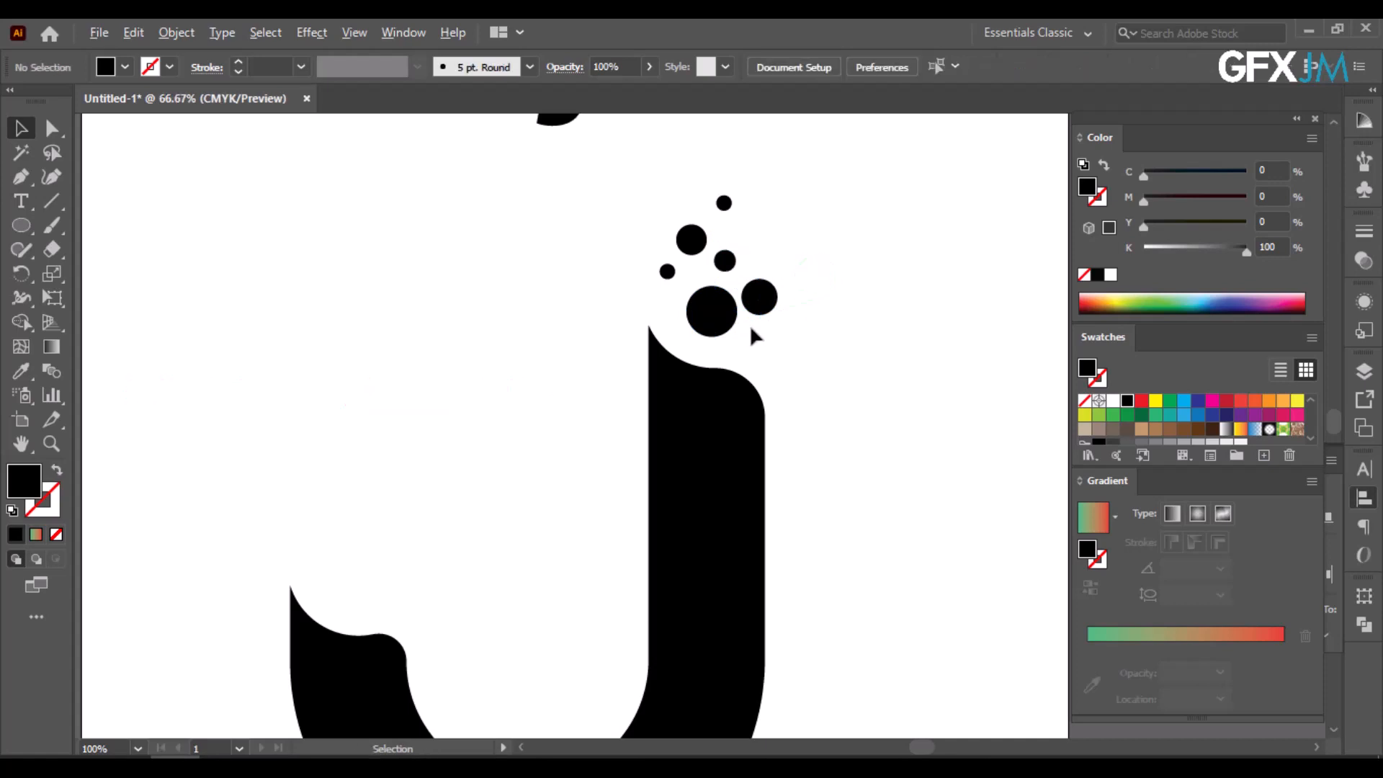
pyautogui.moveTo(762, 453); pyautogui.dragTo(774, 382)
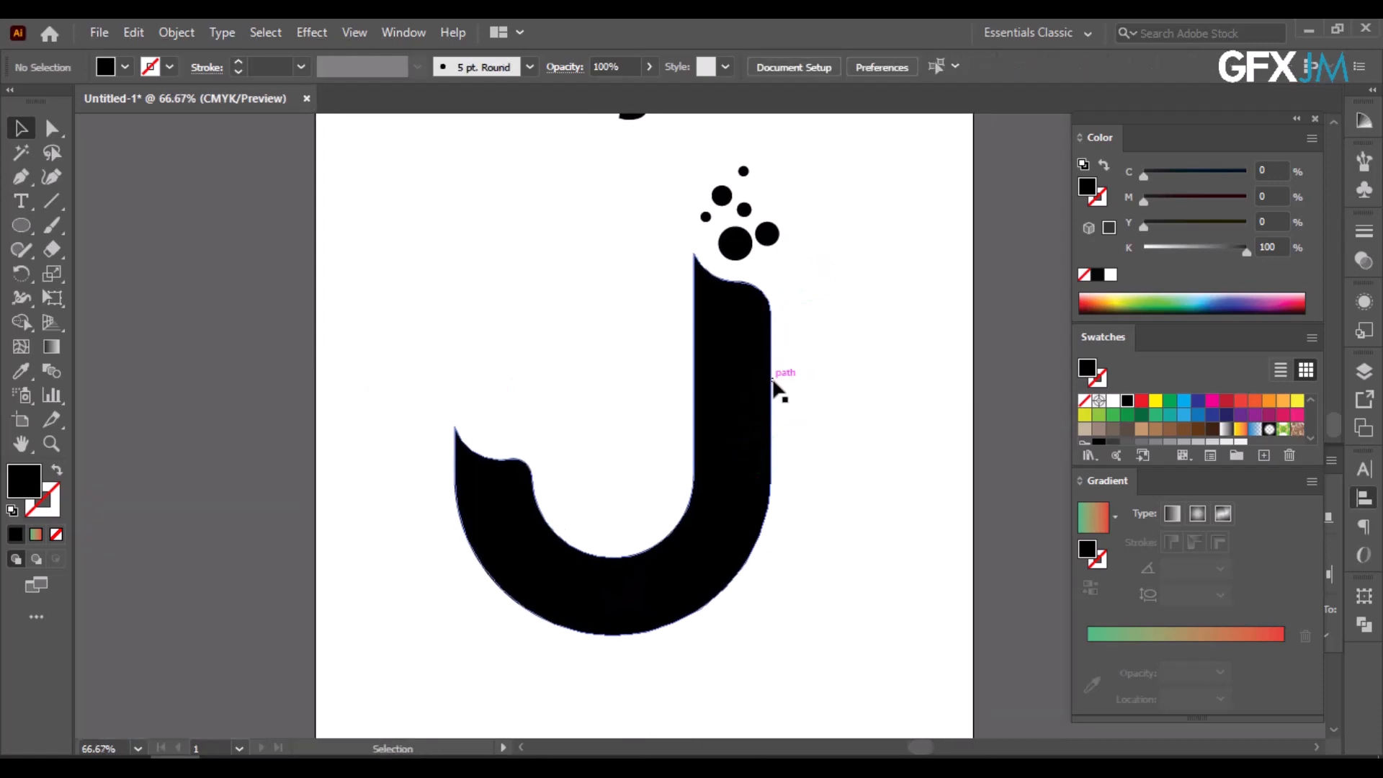
pyautogui.scroll(1, 790, 402)
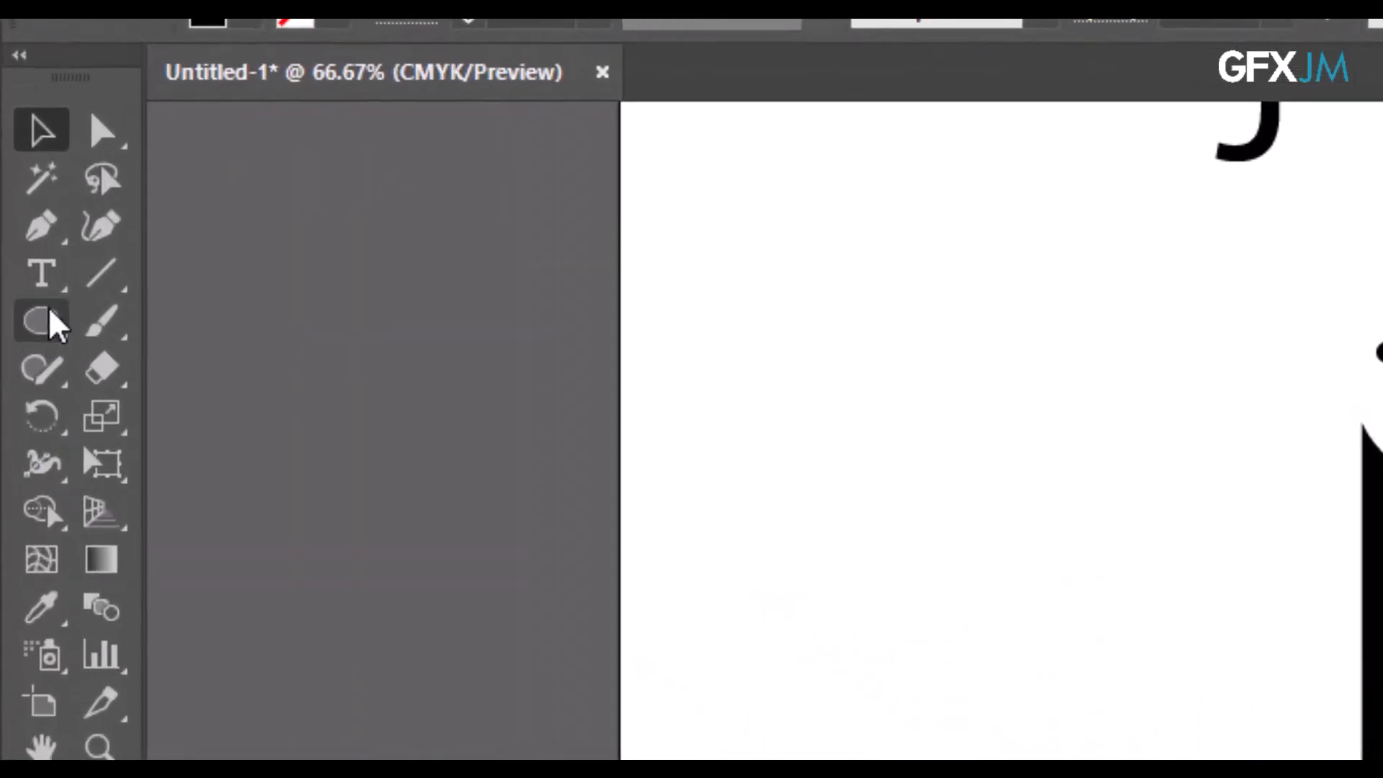
pyautogui.click(27, 189)
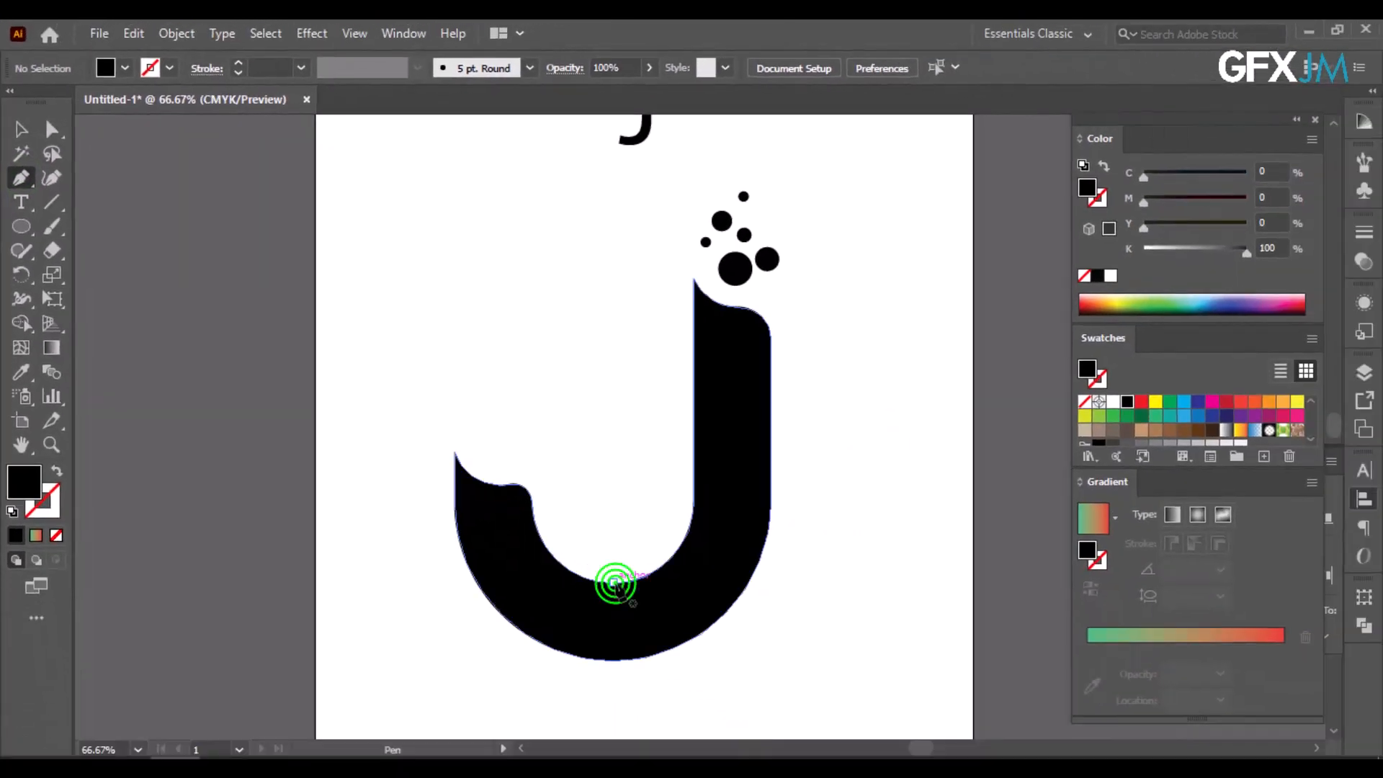
pyautogui.click(614, 582)
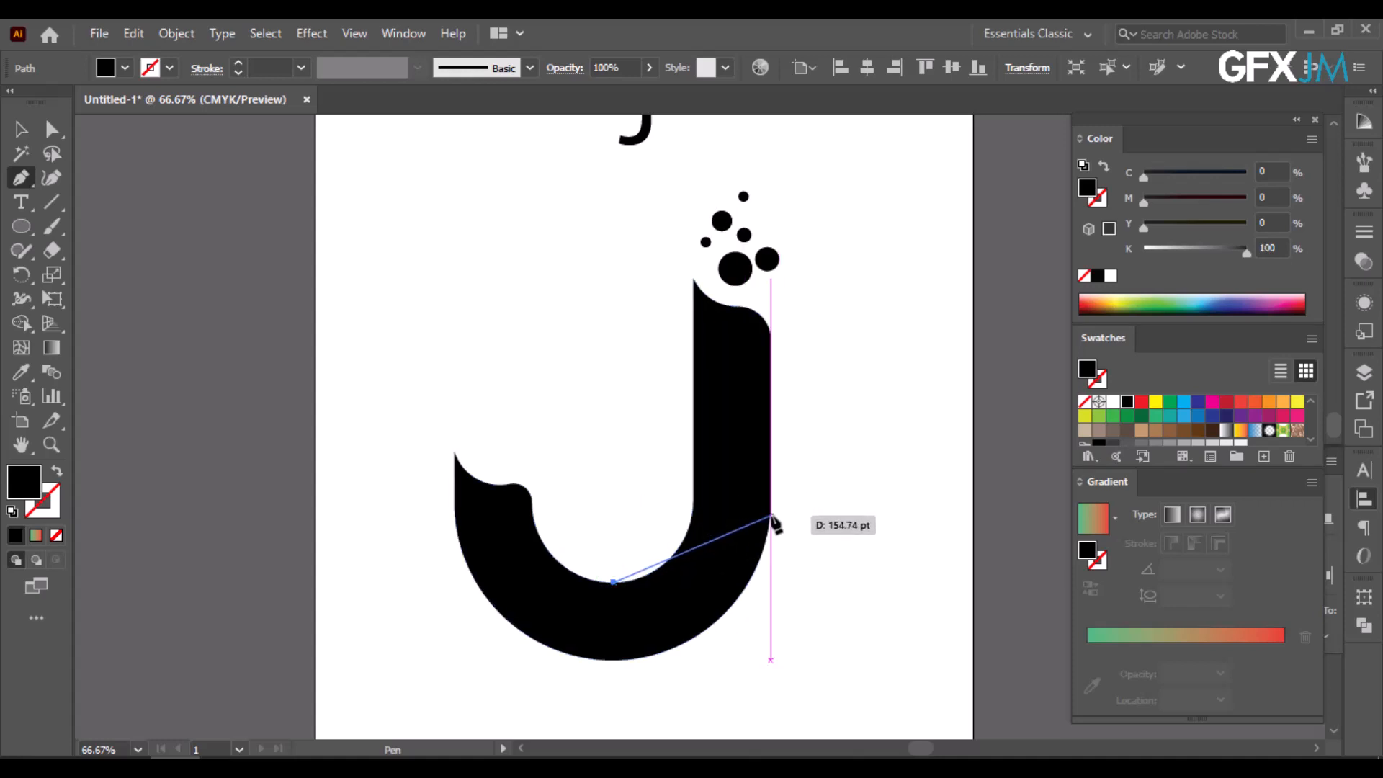
pyautogui.moveTo(770, 517); pyautogui.dragTo(815, 438)
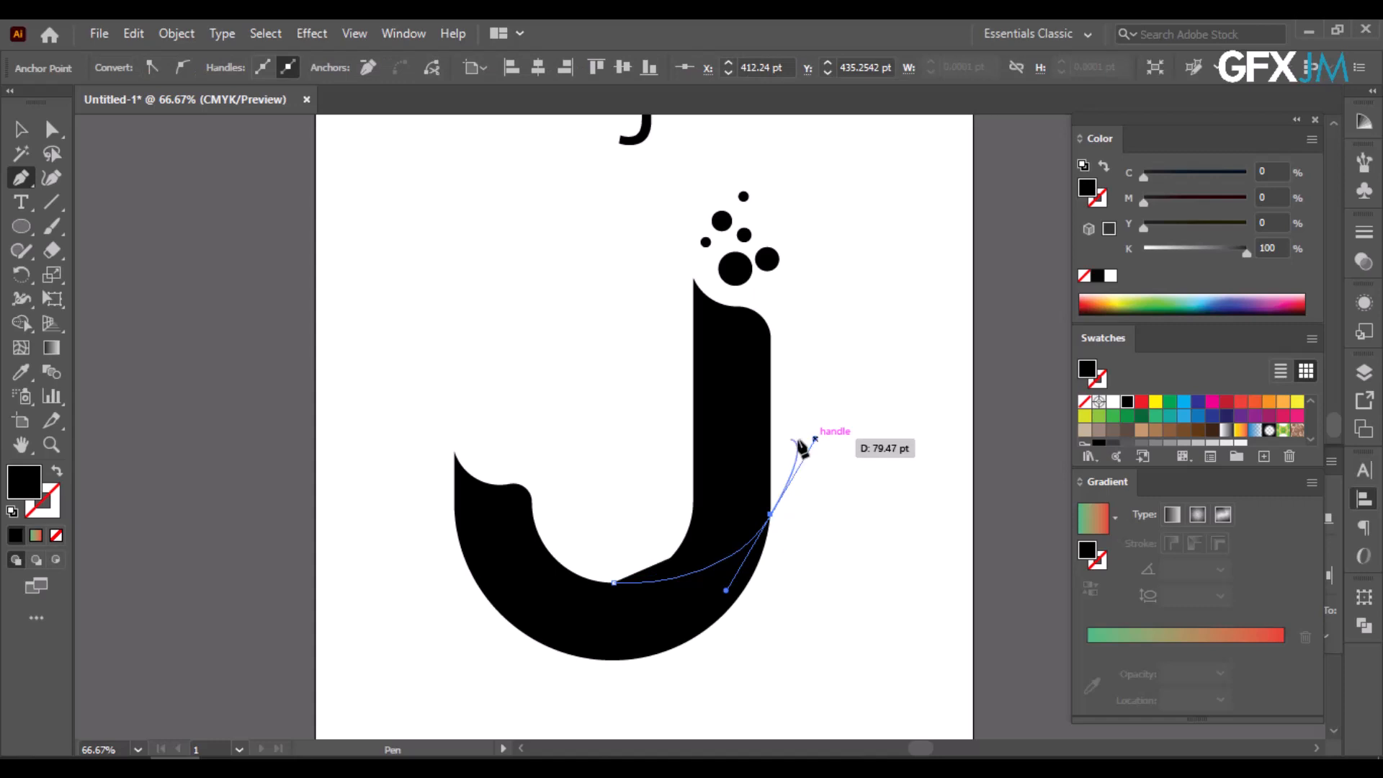
pyautogui.click(56, 474)
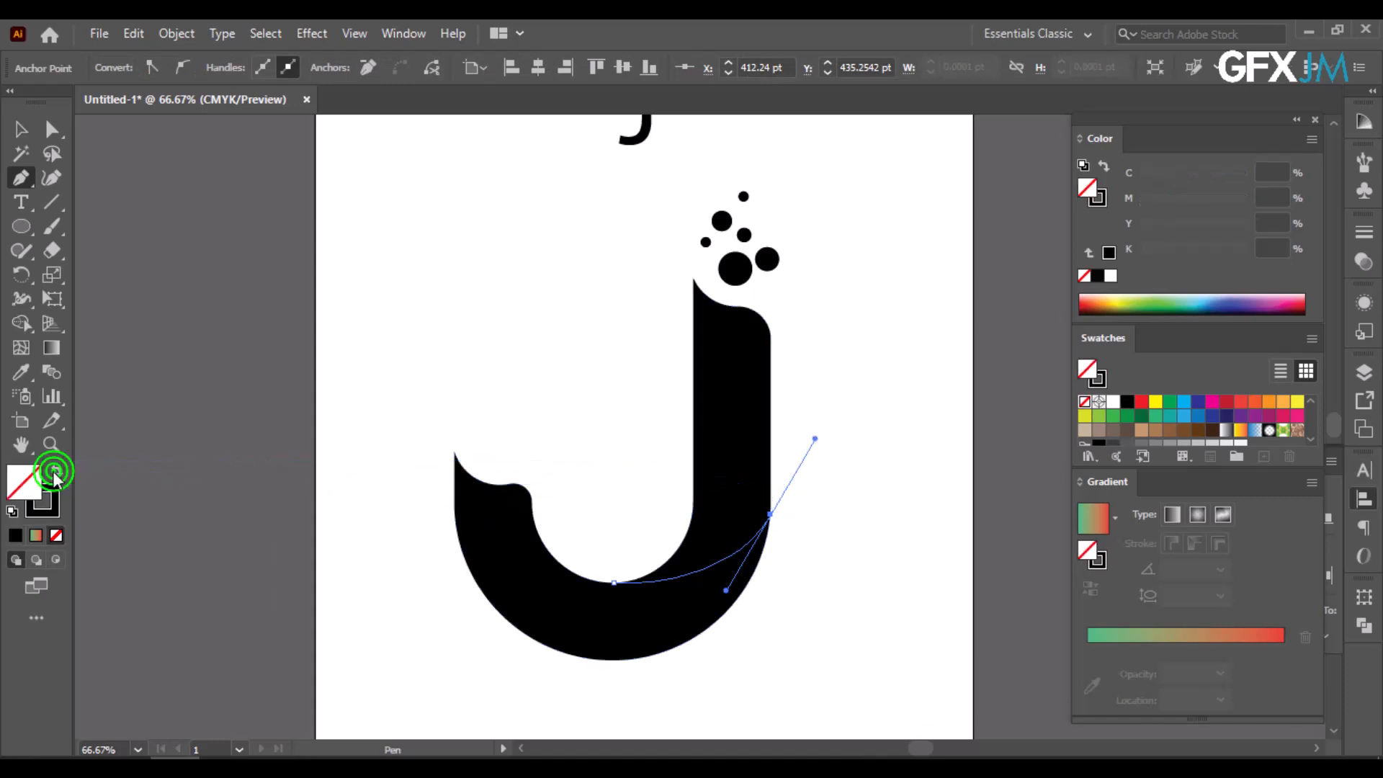
# Select the J together with the curved path and split it into bowl and stem parts with the Shape Builder tool.
pyautogui.click(18, 128)
pyautogui.click(489, 571)
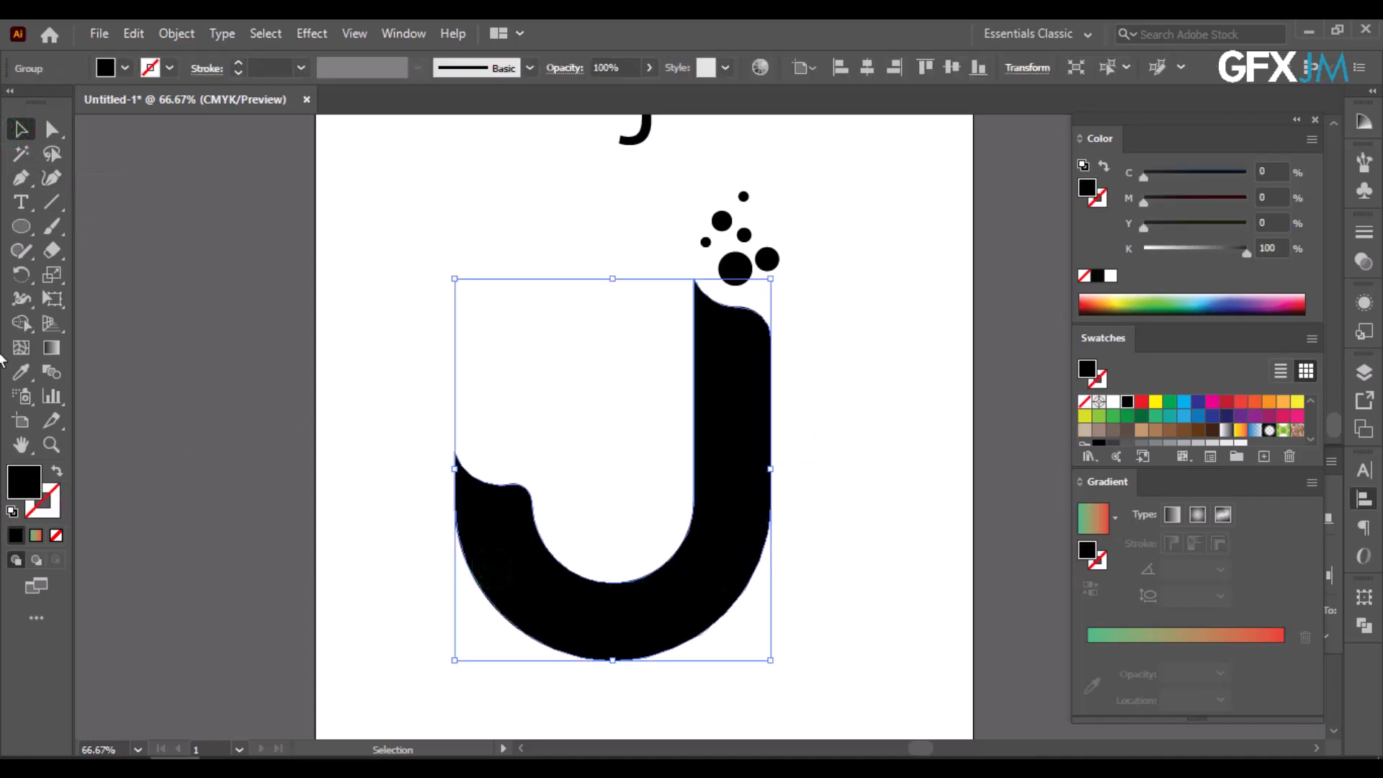
pyautogui.click(19, 322)
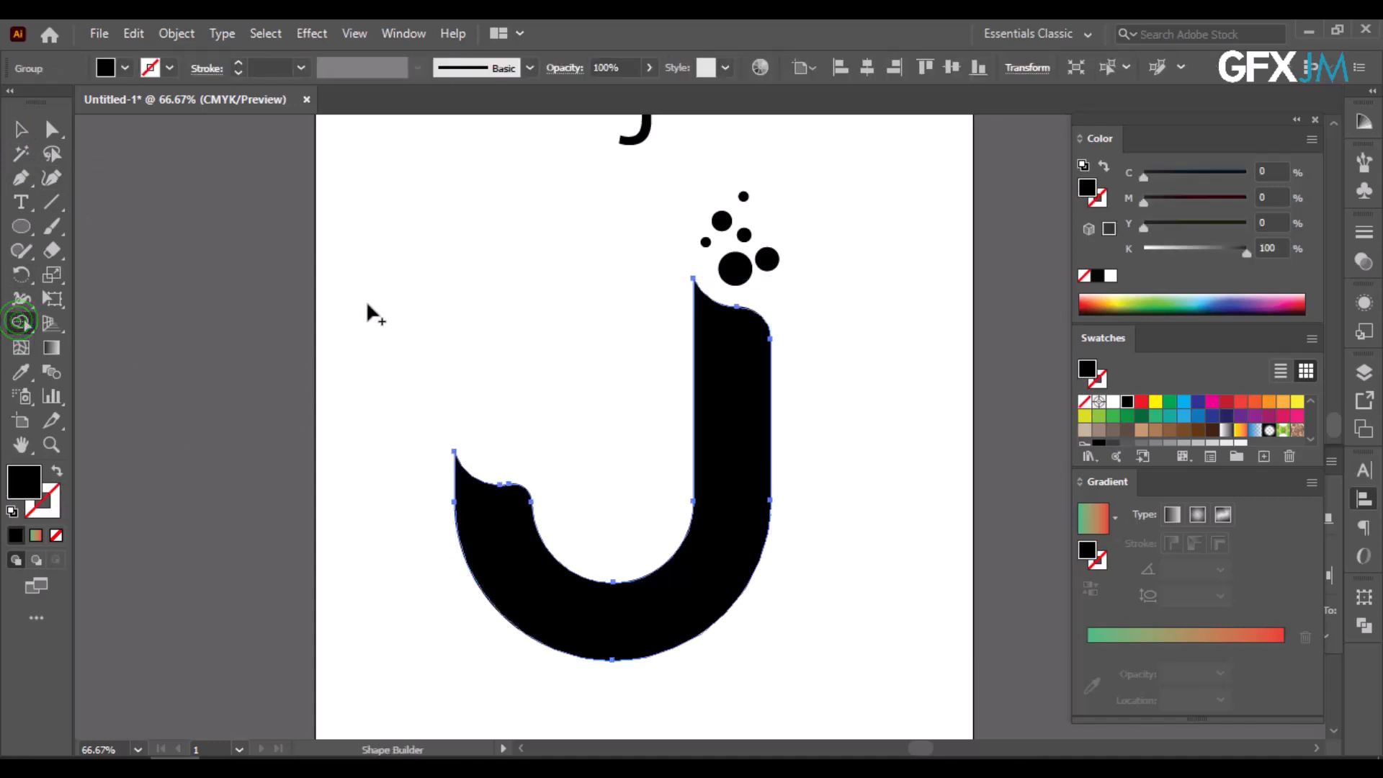
pyautogui.keyDown('ctrl'); pyautogui.click(378, 262); pyautogui.keyUp('ctrl')
pyautogui.moveTo(420, 325); pyautogui.dragTo(705, 671)
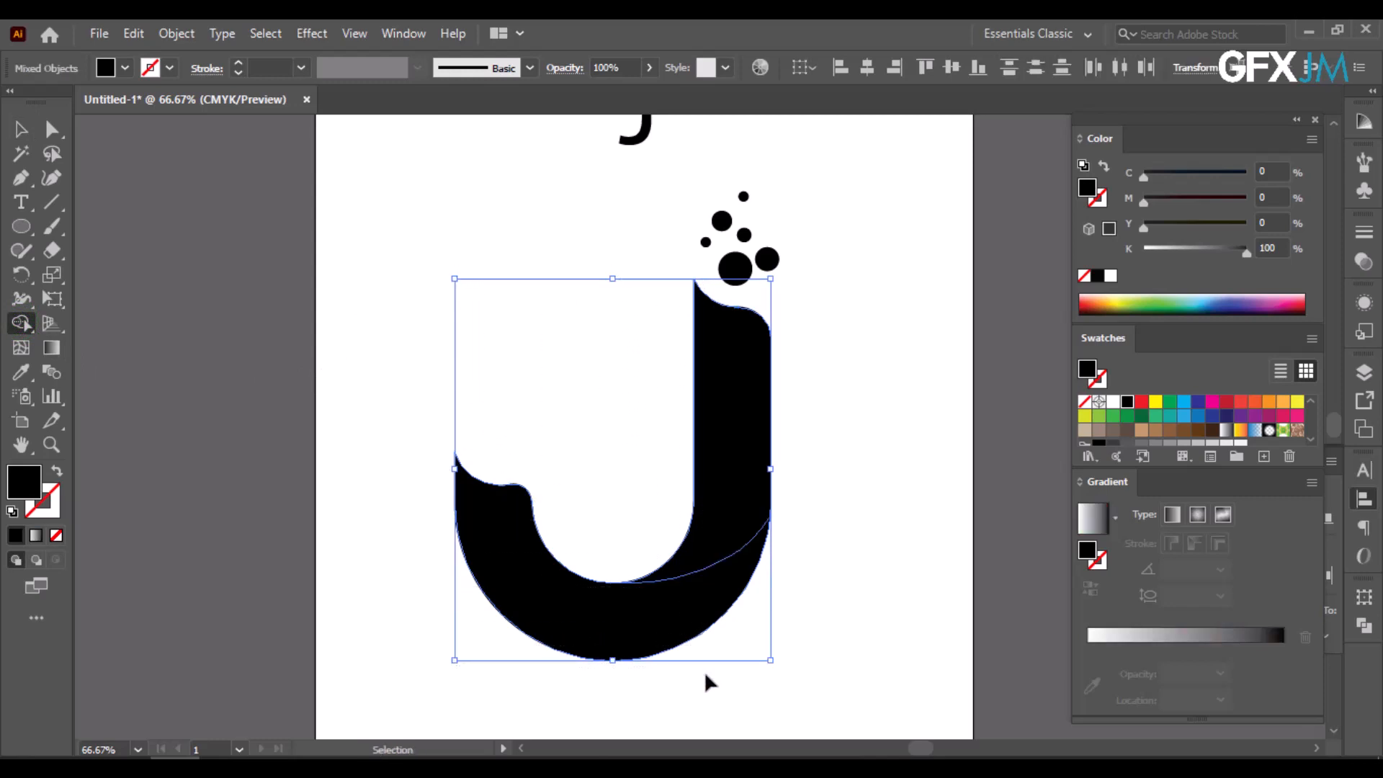
pyautogui.click(577, 596)
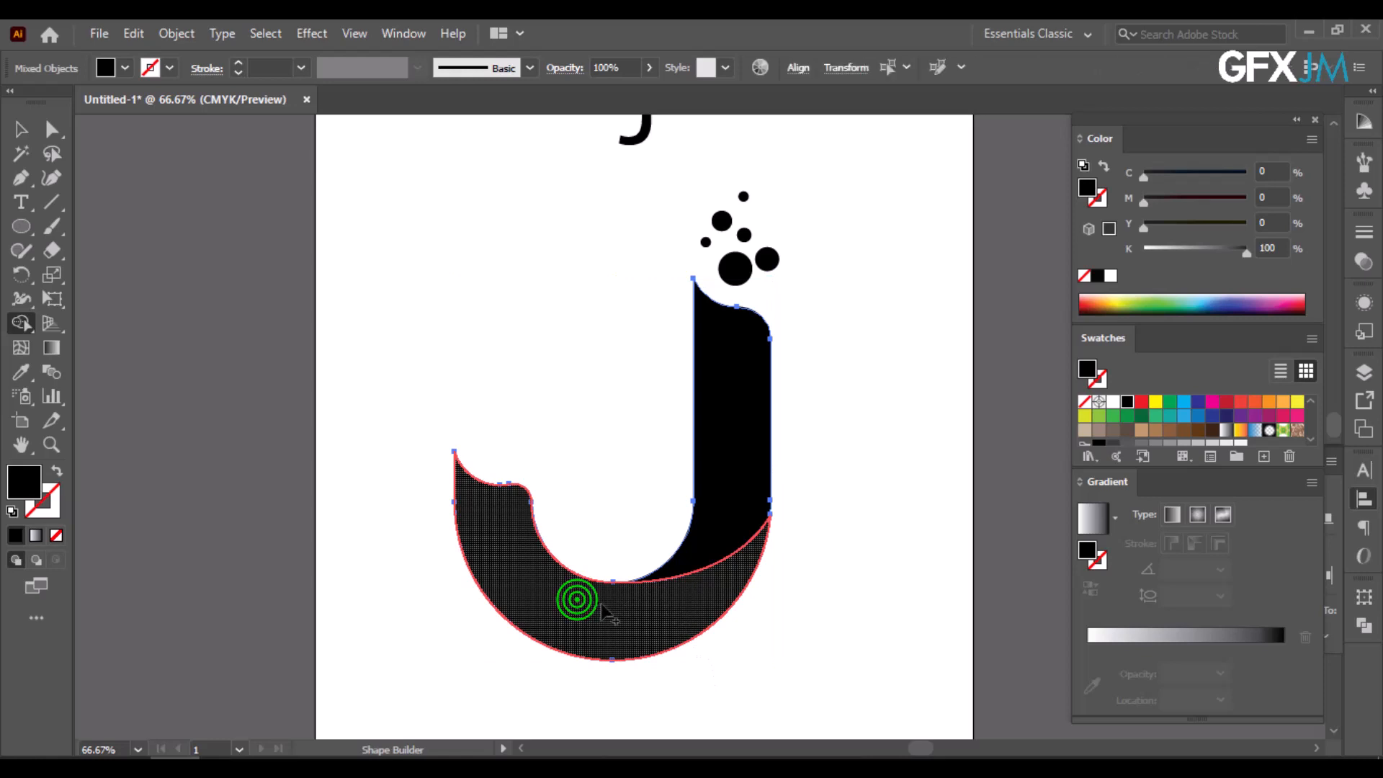
pyautogui.click(695, 533)
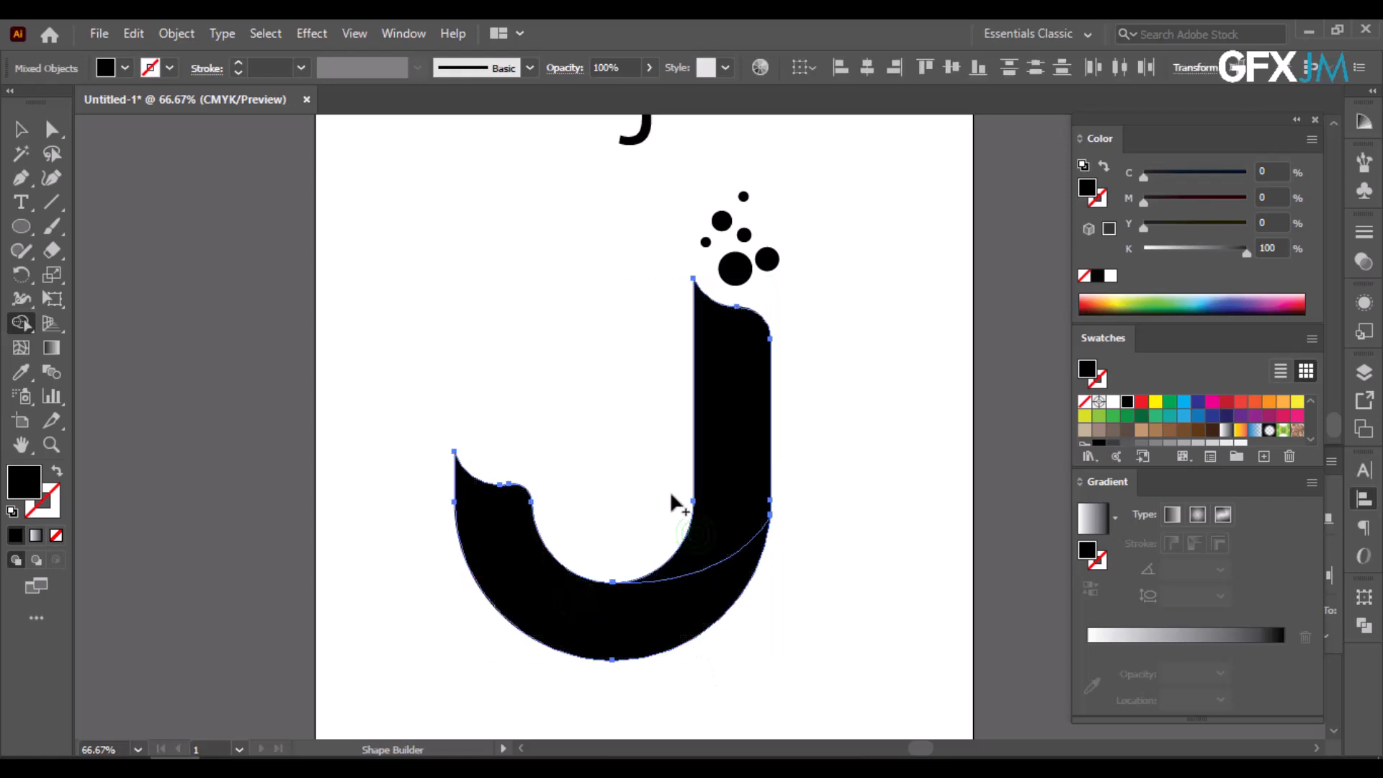
pyautogui.click(19, 126)
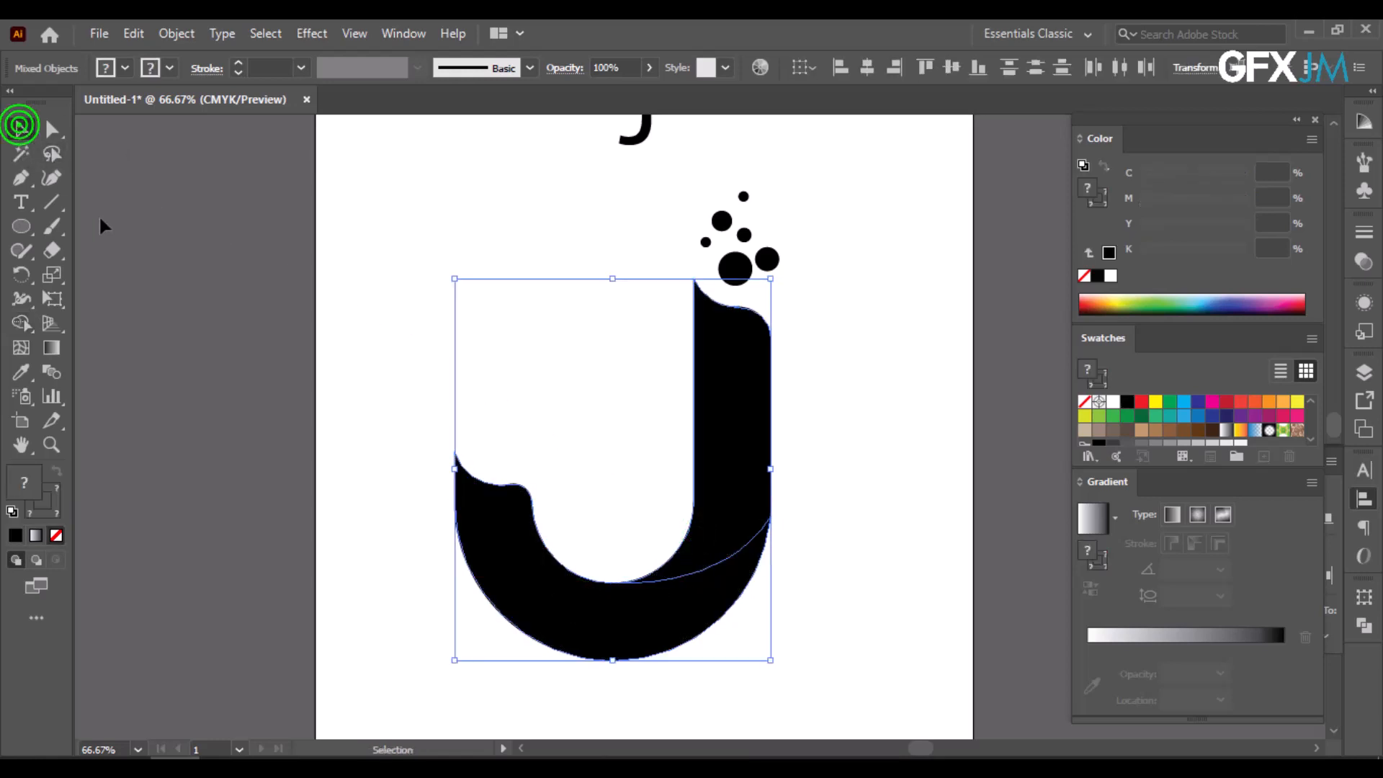
pyautogui.click(396, 459)
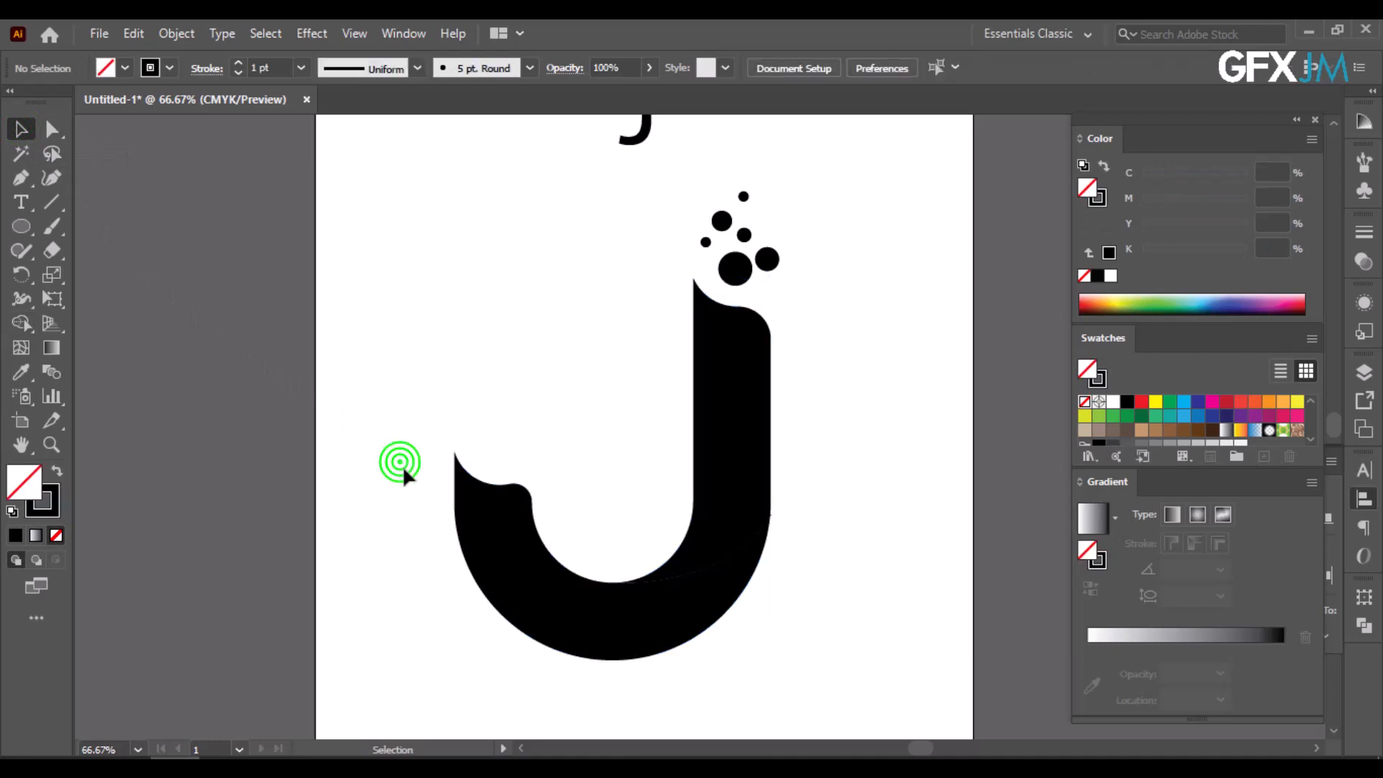
# Ungroup the J into its separate bowl and stem shapes and clear the selection.
pyautogui.click(504, 563)
pyautogui.rightClick(504, 565)
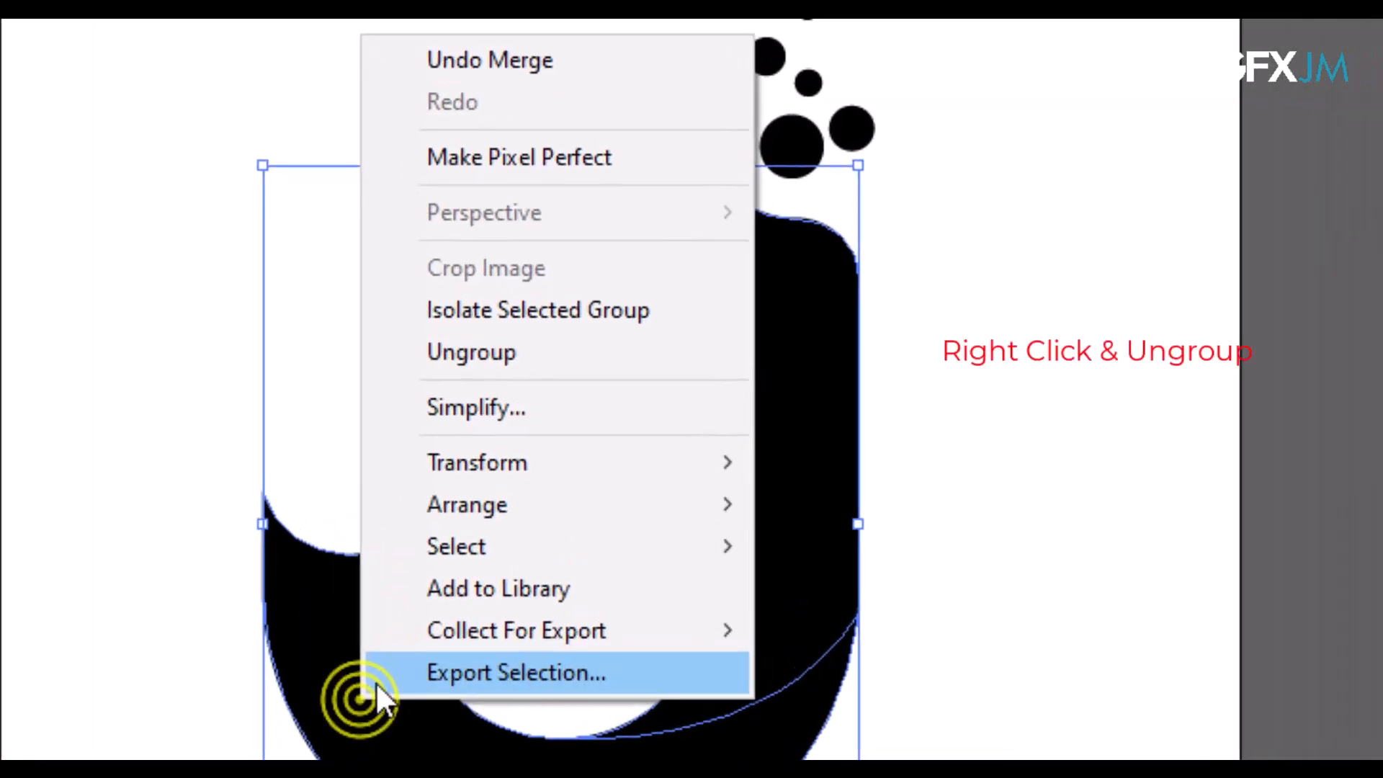
pyautogui.click(473, 347)
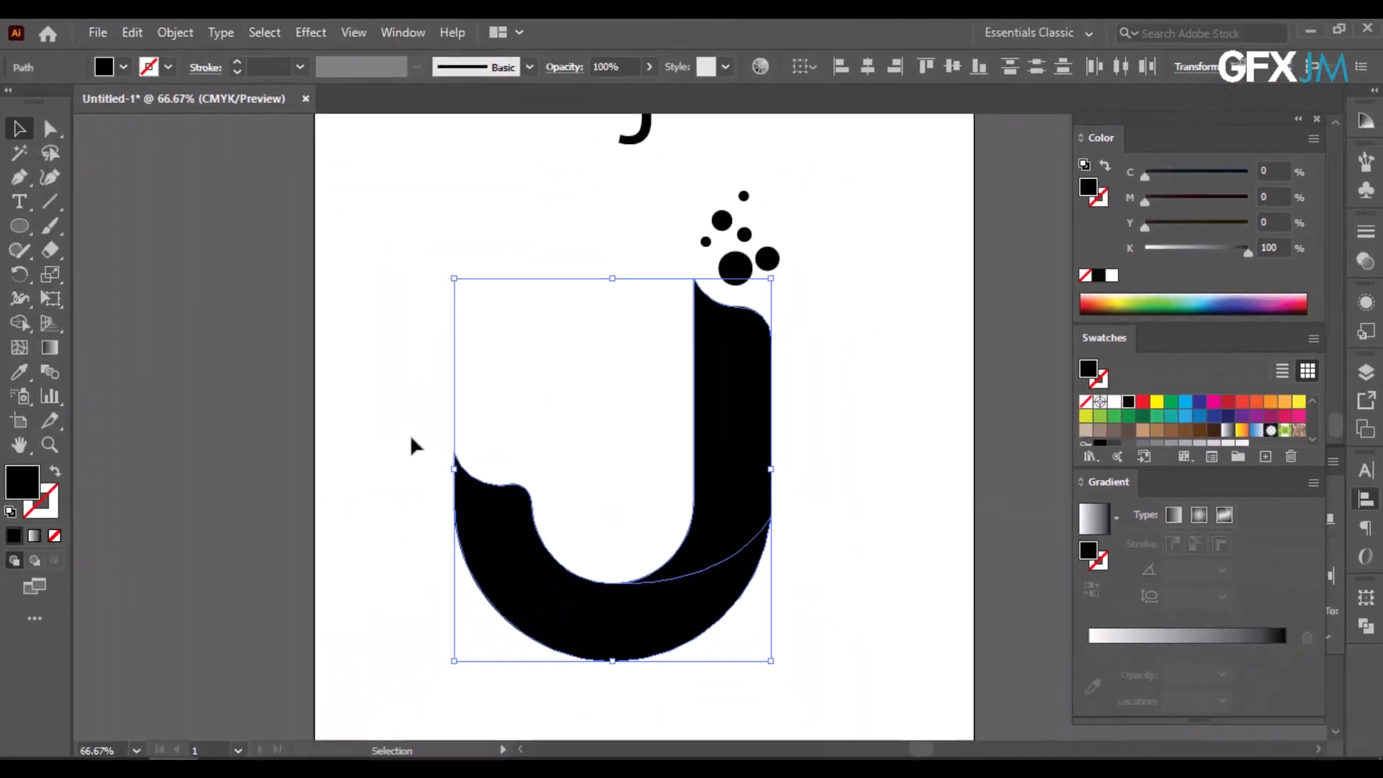
pyautogui.click(410, 439)
pyautogui.moveTo(490, 571); pyautogui.dragTo(462, 605)
pyautogui.hotkey('ctrl', 'z')
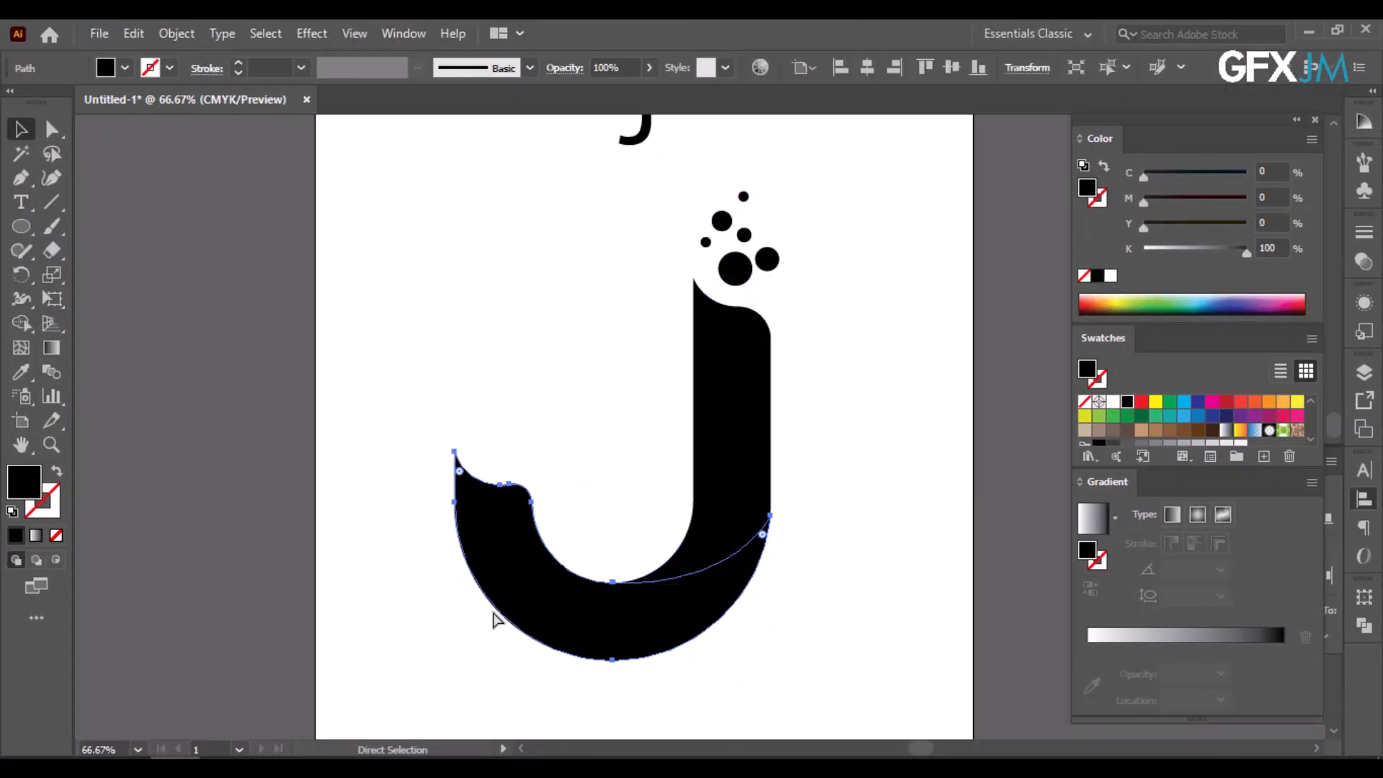
pyautogui.click(840, 580)
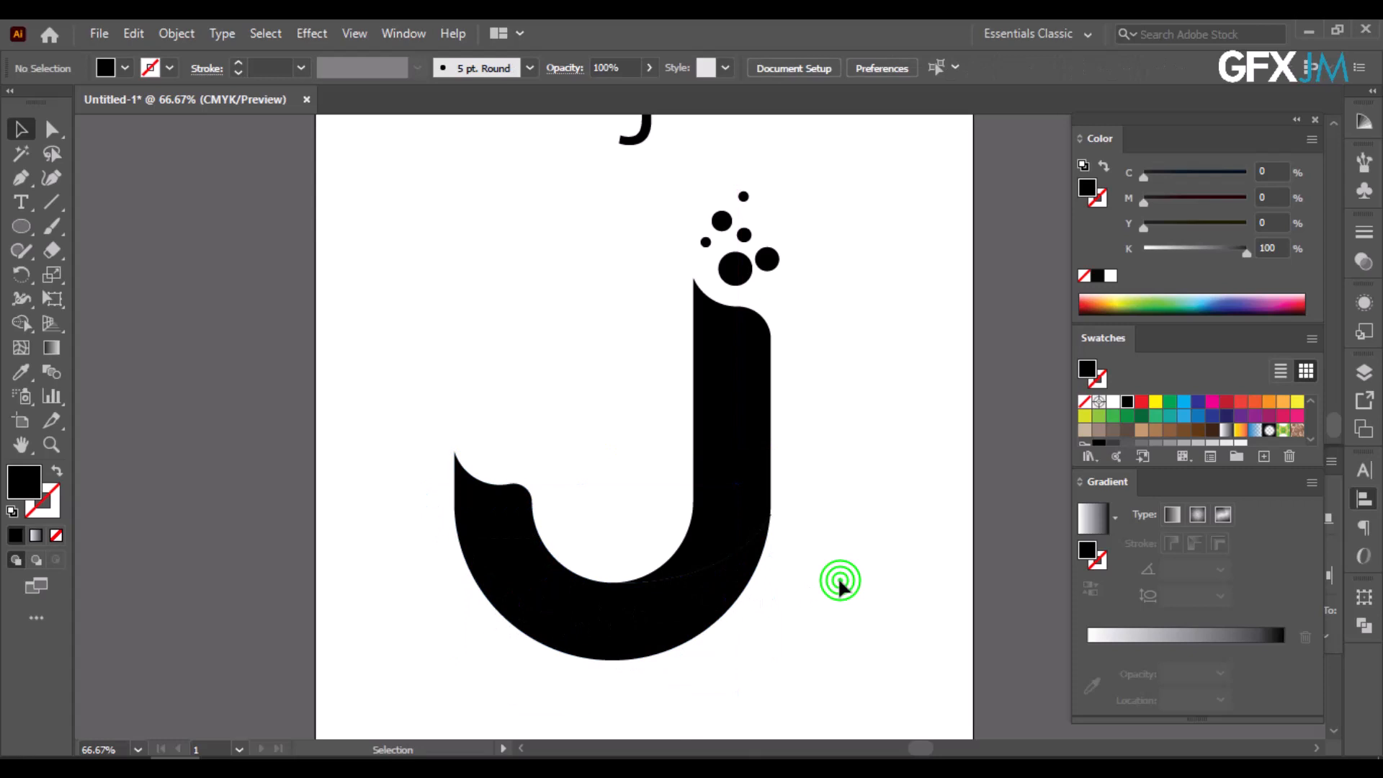
# Fill the stem with the white-to-black linear gradient swatch, recolour its first stop green, and add a cyan-blue stop at about 32%.
pyautogui.click(713, 529)
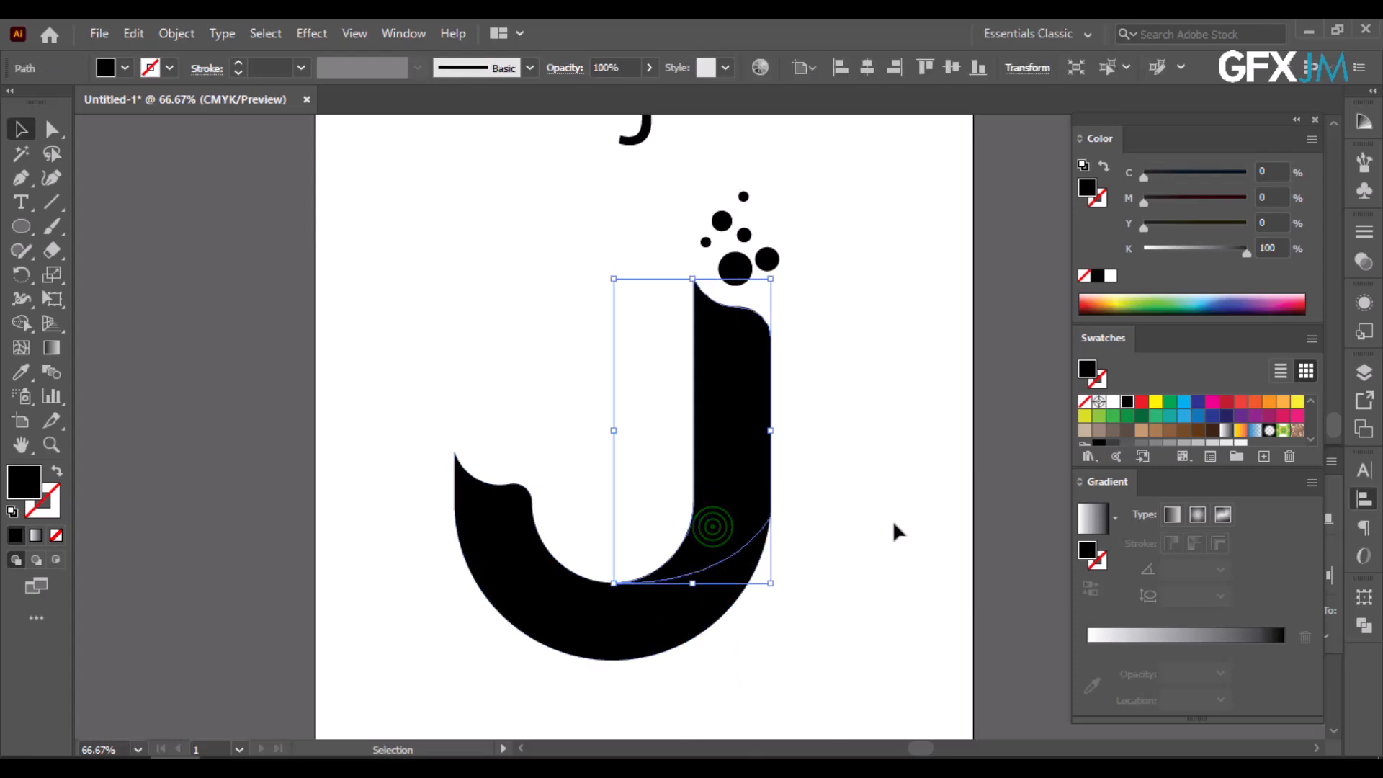
pyautogui.click(1225, 430)
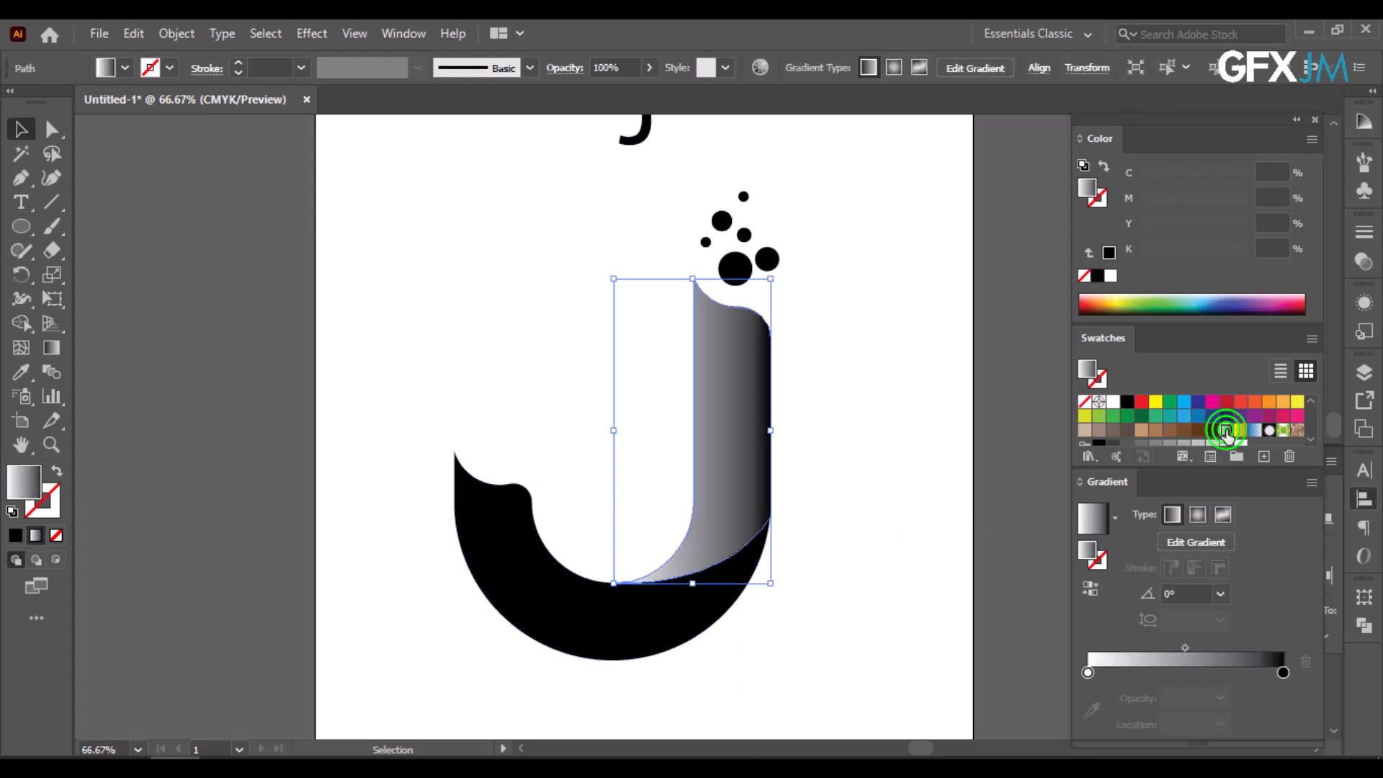
pyautogui.moveTo(1168, 402); pyautogui.dragTo(1161, 481)
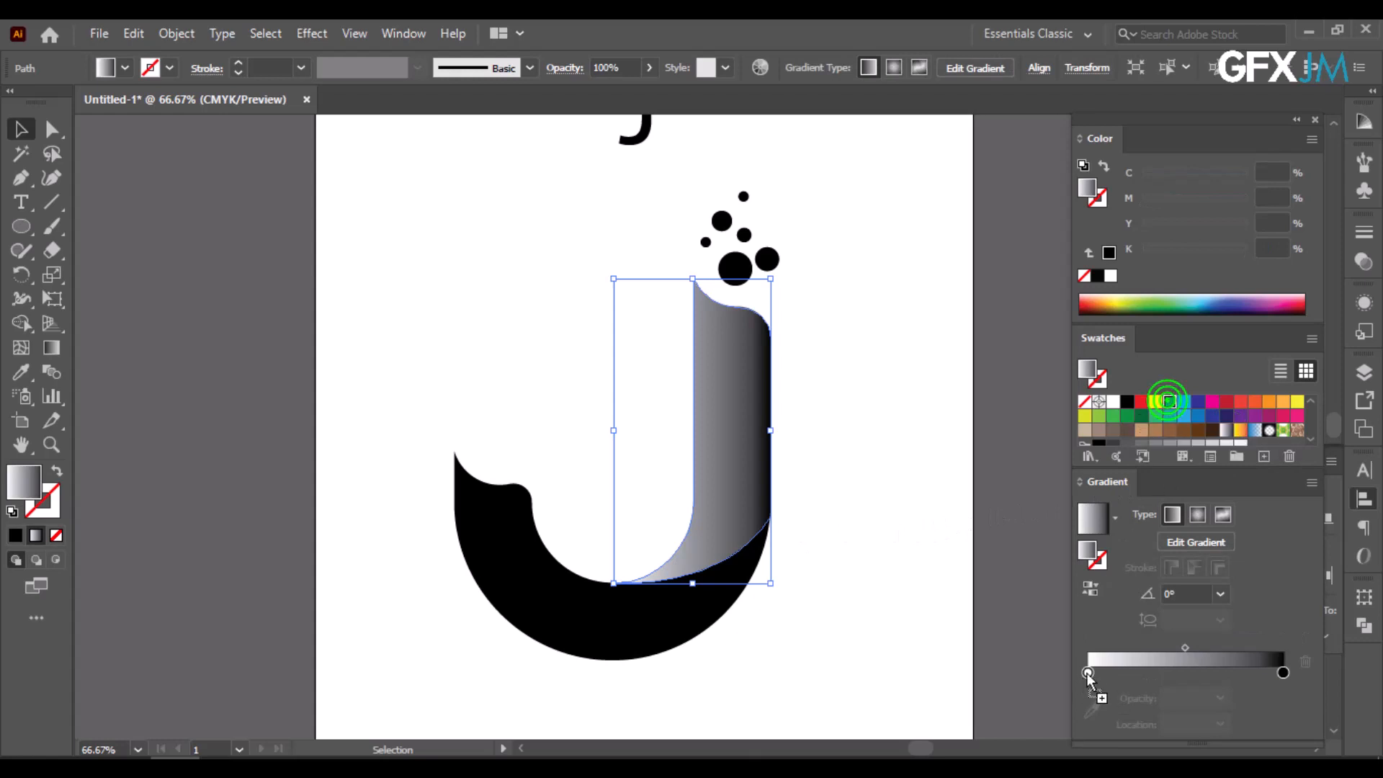
pyautogui.moveTo(1089, 674); pyautogui.dragTo(1088, 672)
pyautogui.moveTo(1183, 401); pyautogui.dragTo(1150, 672)
pyautogui.scroll(2, 1172, 422)
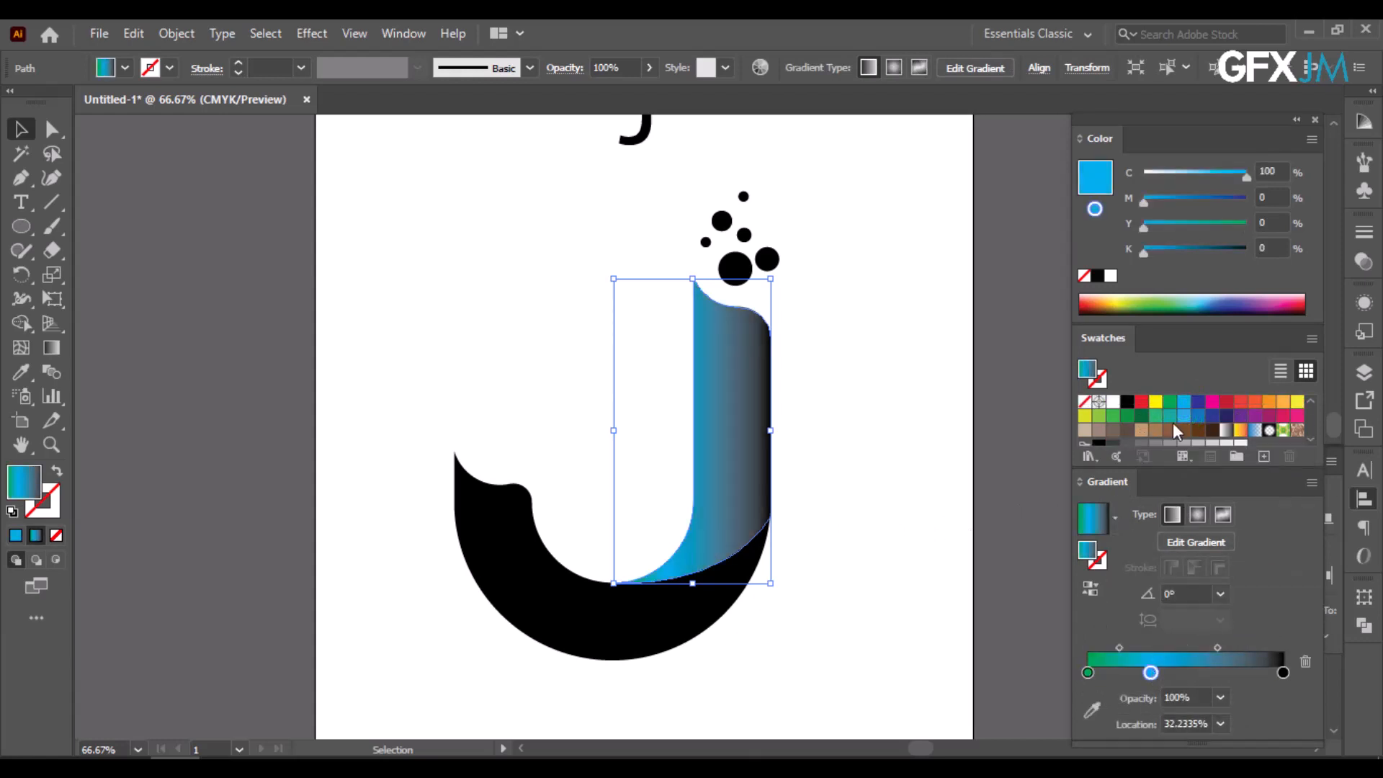
# Add a yellow stop at about 67% to the stem's gradient and recolour its black end stop light orange.
pyautogui.moveTo(1152, 407); pyautogui.dragTo(1219, 673)
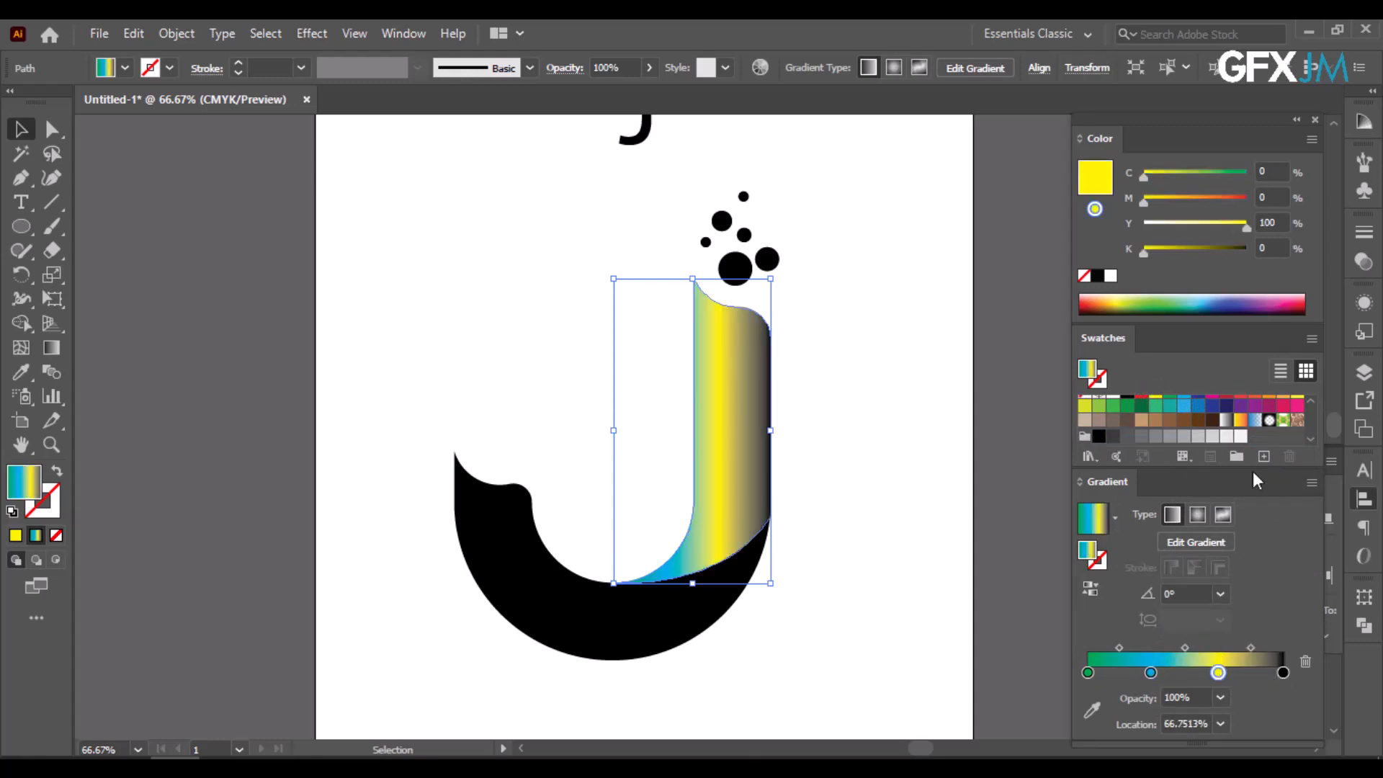
pyautogui.scroll(2, 1282, 424)
pyautogui.scroll(-1, 1283, 432)
pyautogui.moveTo(1284, 404); pyautogui.dragTo(1285, 674)
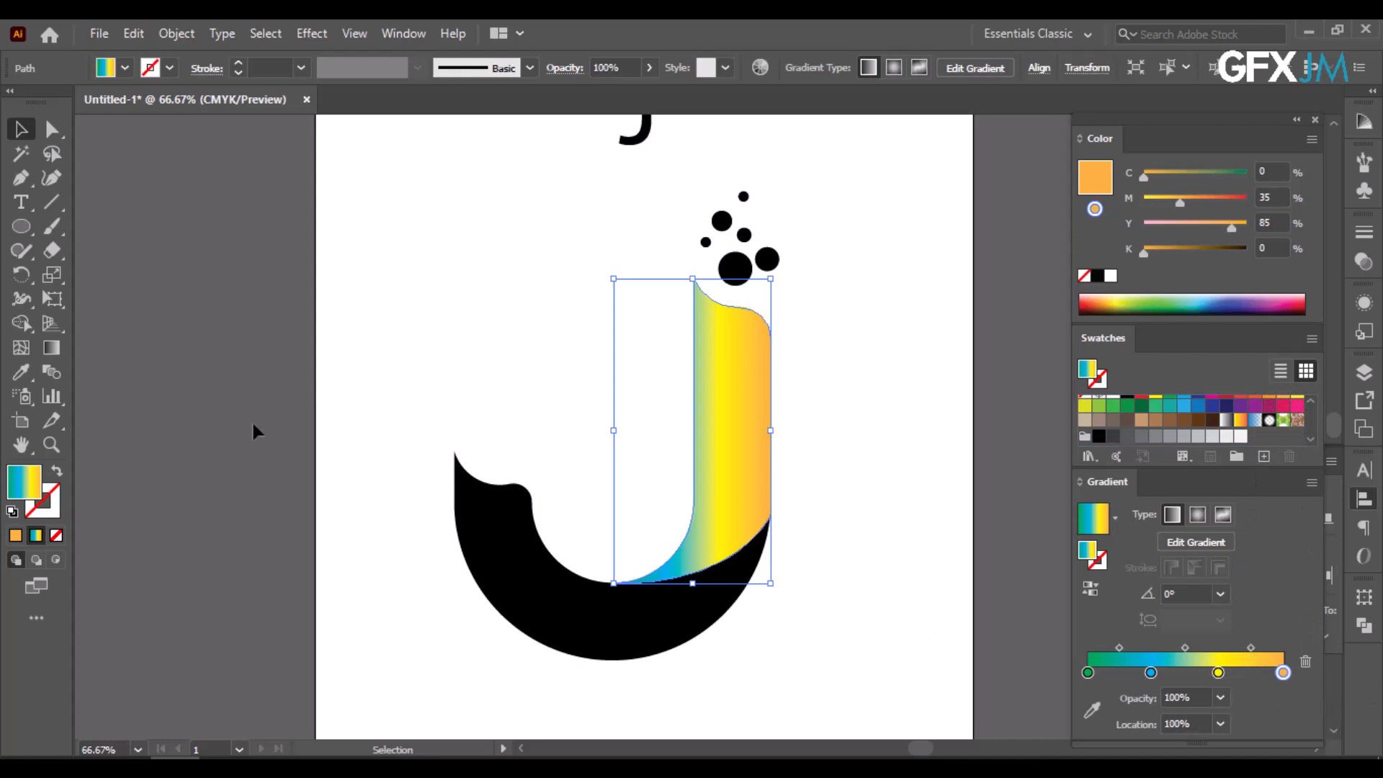
# Redirect the stem's gradient diagonally at -45° with the Gradient tool, from above the bowl's opening to beyond the stem's lower right edge.
pyautogui.click(50, 348)
pyautogui.moveTo(783, 425); pyautogui.dragTo(681, 431)
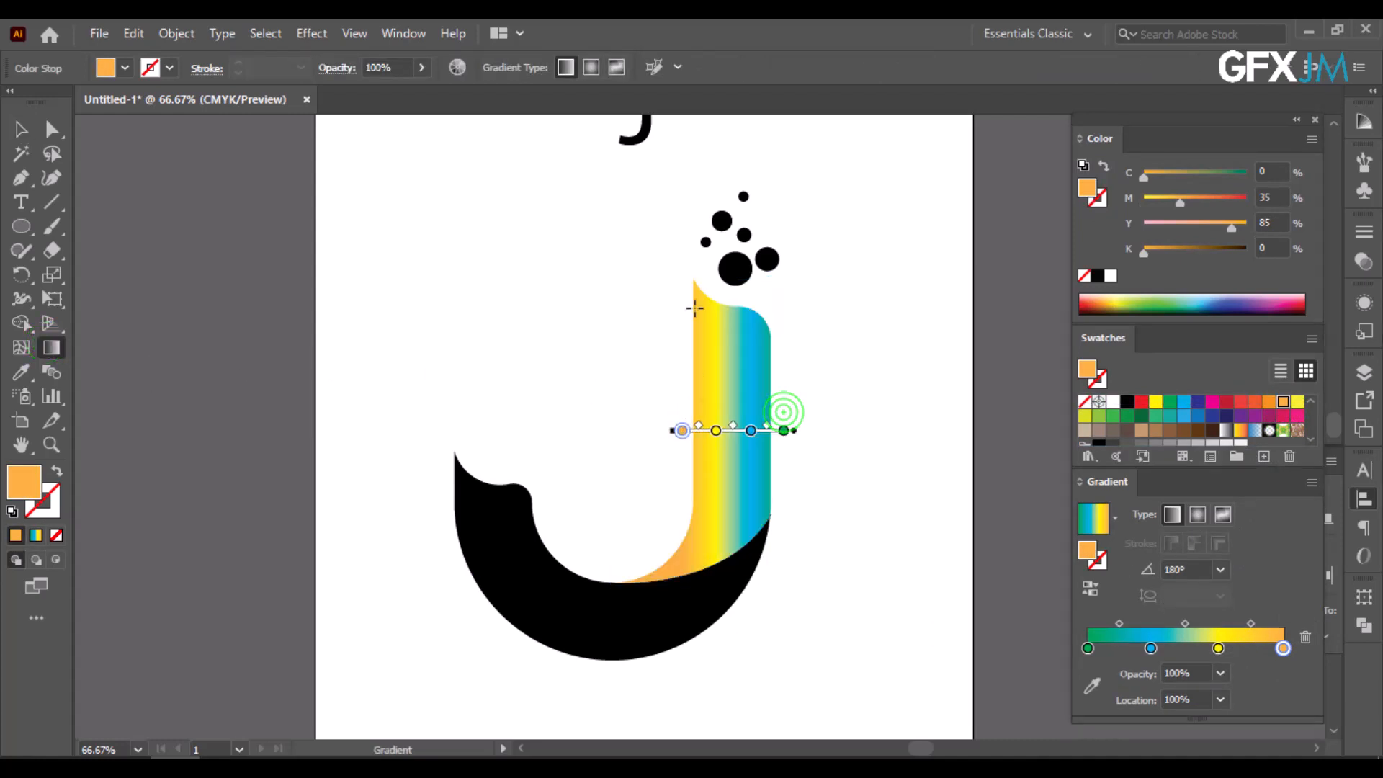
pyautogui.moveTo(691, 280); pyautogui.dragTo(737, 560)
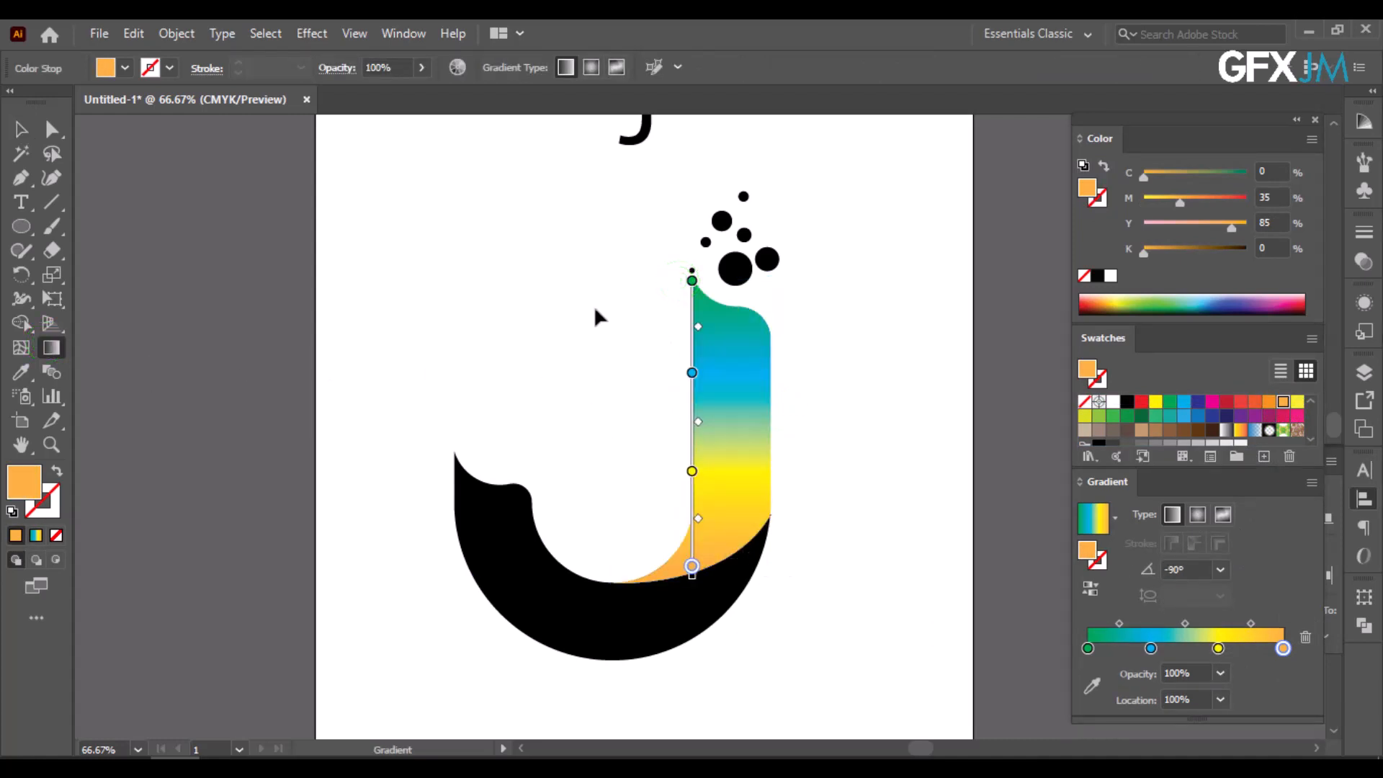
pyautogui.moveTo(559, 321); pyautogui.dragTo(826, 587)
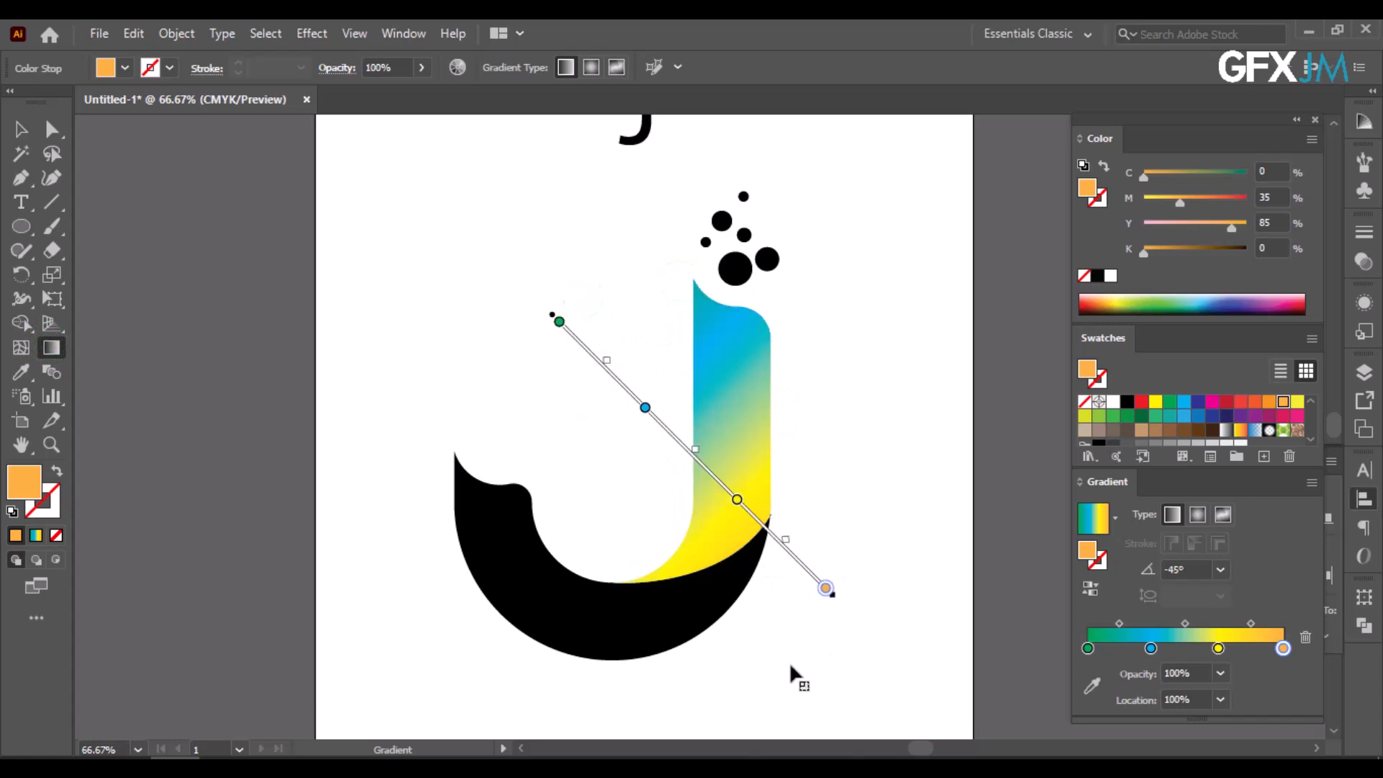
# Fill the bowl with the same green-blue-yellow-orange gradient, running horizontally at 180° from its right edge to its left end.
pyautogui.click(642, 638)
pyautogui.click(32, 534)
pyautogui.moveTo(612, 686); pyautogui.dragTo(540, 457)
pyautogui.moveTo(766, 609); pyautogui.dragTo(476, 602)
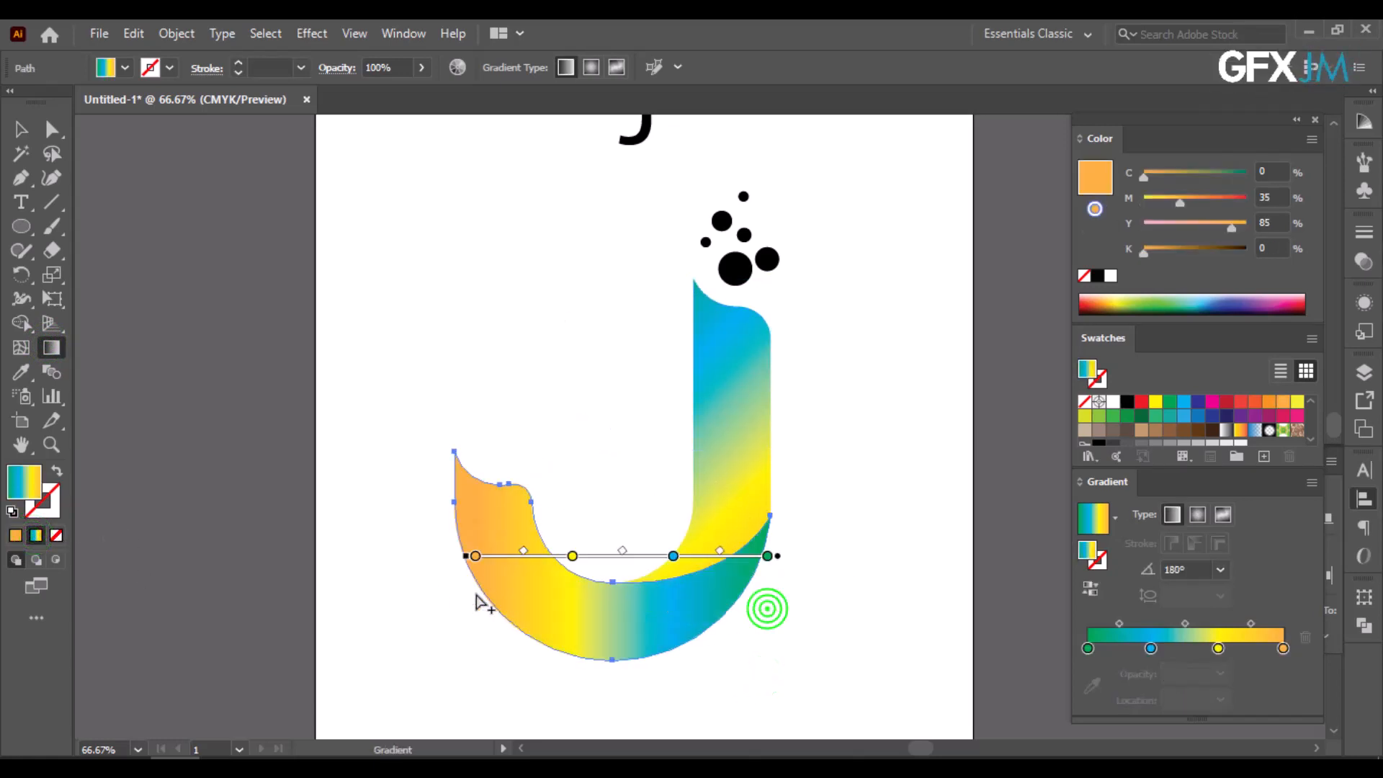
pyautogui.click(15, 129)
pyautogui.click(366, 573)
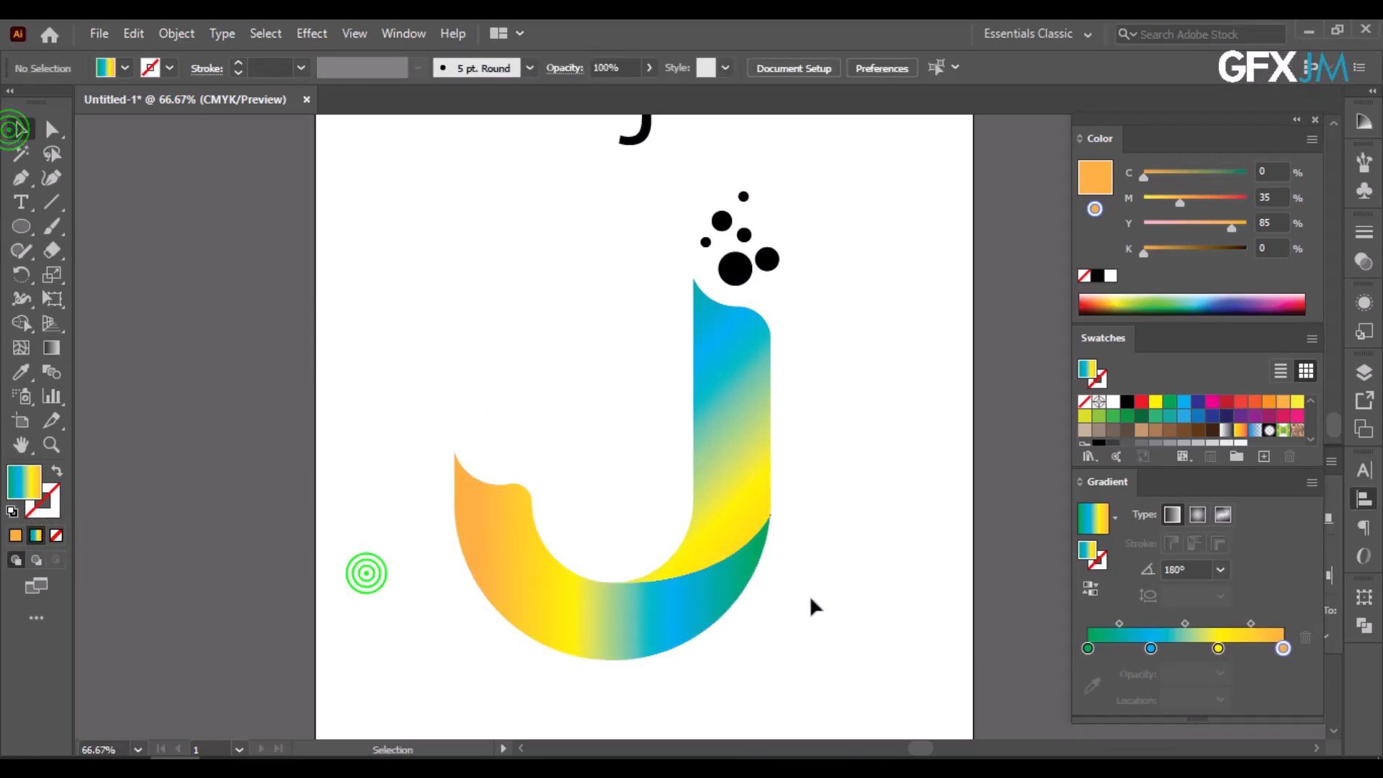
# Extend the bowl's gradient slightly past both ends and recolour its orange end stop red (C 15, M 100, Y 90, K 10).
pyautogui.scroll(-1, 802, 529)
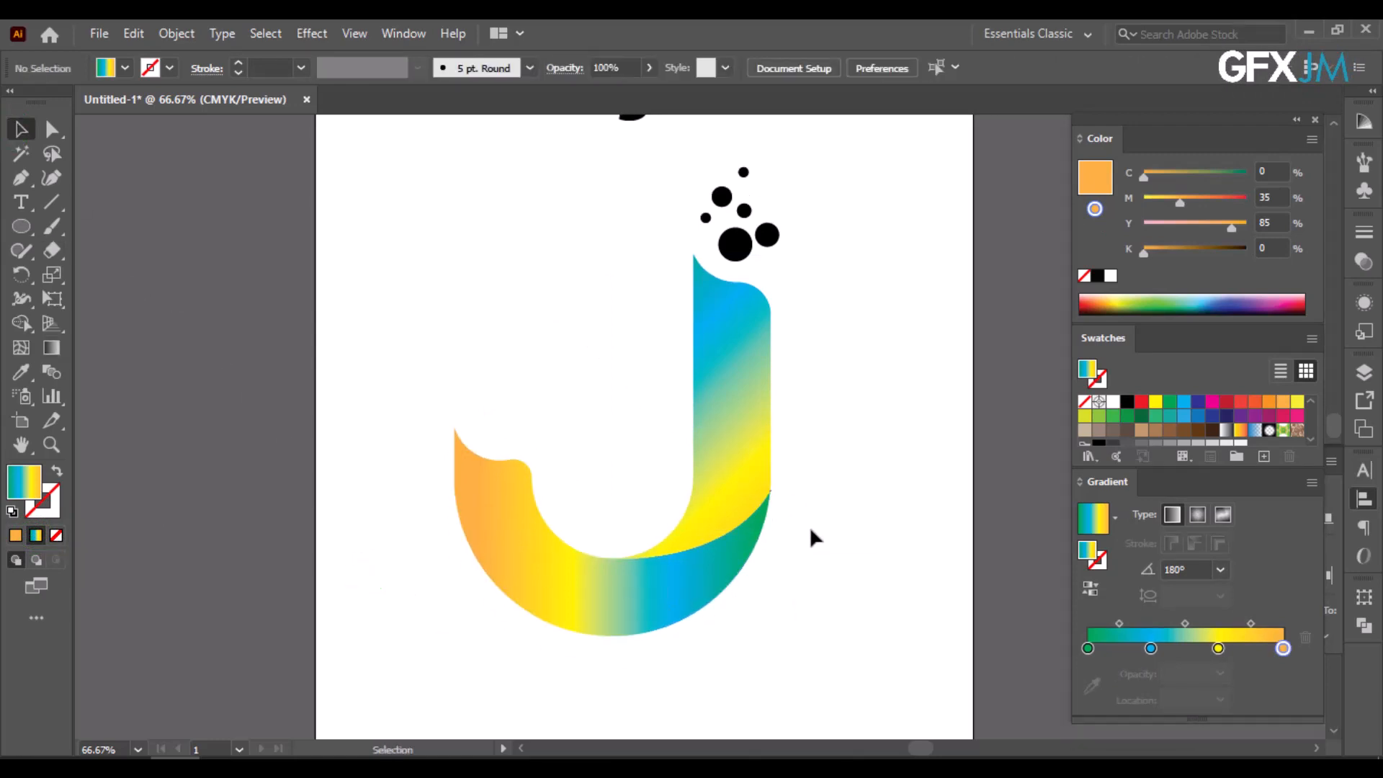
pyautogui.scroll(1, 809, 526)
pyautogui.click(741, 580)
pyautogui.press('g')
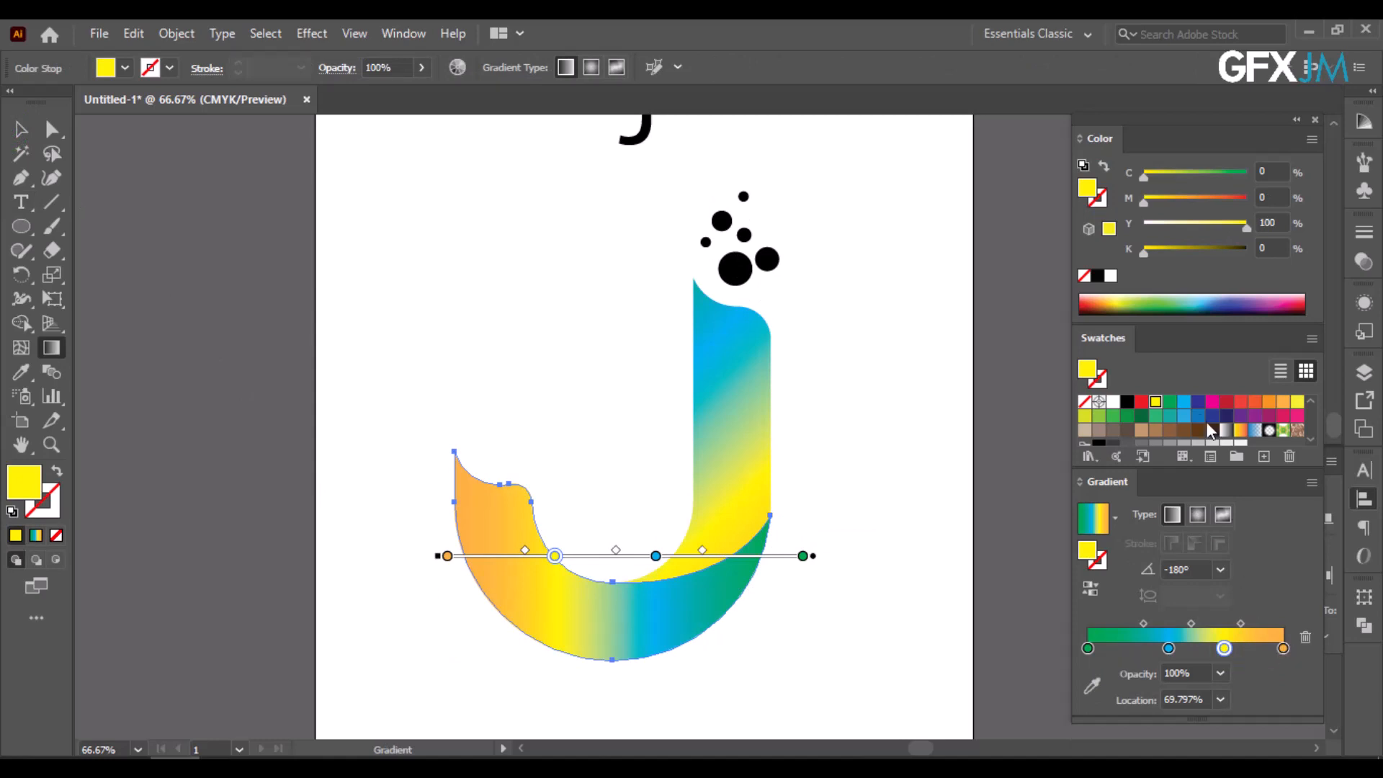
pyautogui.moveTo(1225, 401); pyautogui.dragTo(1283, 651)
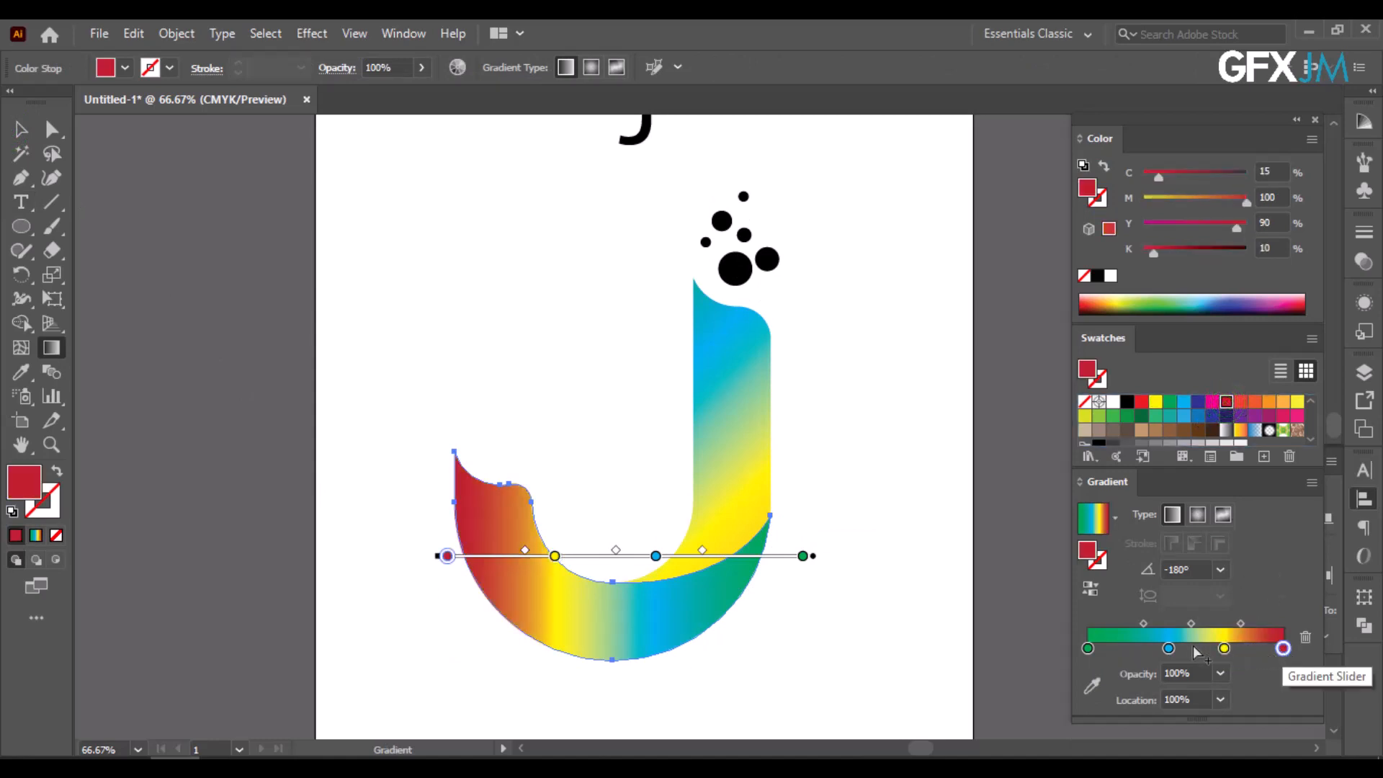
# Recolour the orange end stop of the stem's gradient with the same red as the bowl and deselect the stem.
pyautogui.keyDown('ctrl'); pyautogui.click(753, 435); pyautogui.keyUp('ctrl')
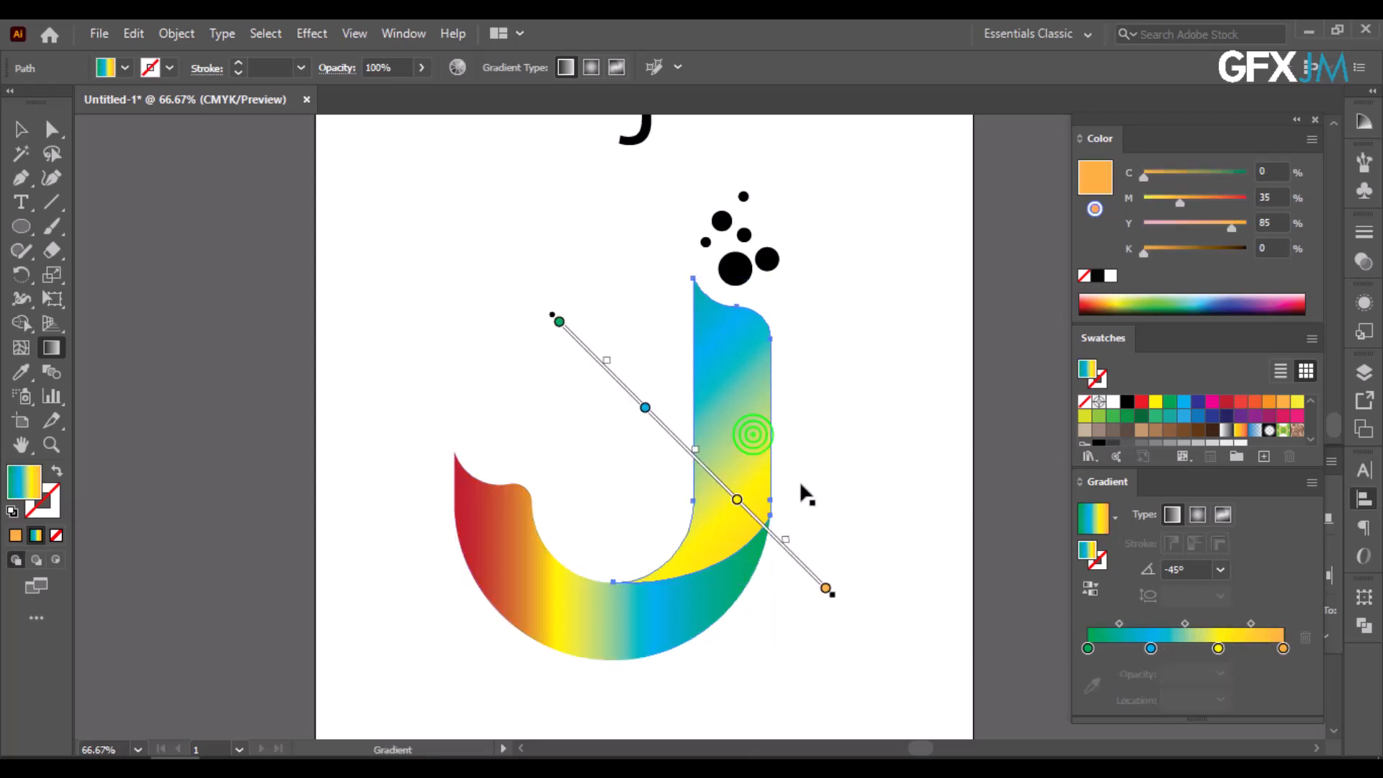
pyautogui.moveTo(1228, 401); pyautogui.dragTo(1286, 546)
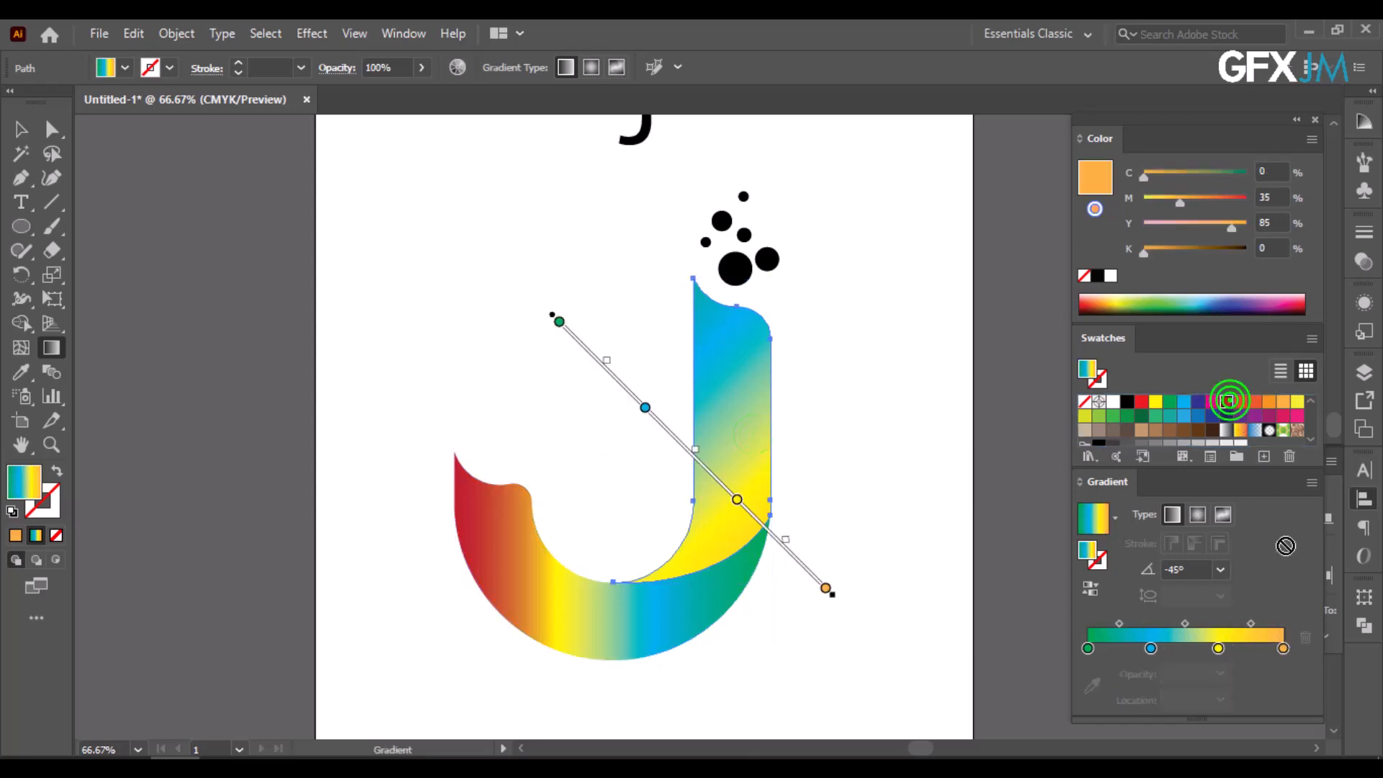
pyautogui.moveTo(1286, 652); pyautogui.dragTo(1284, 651)
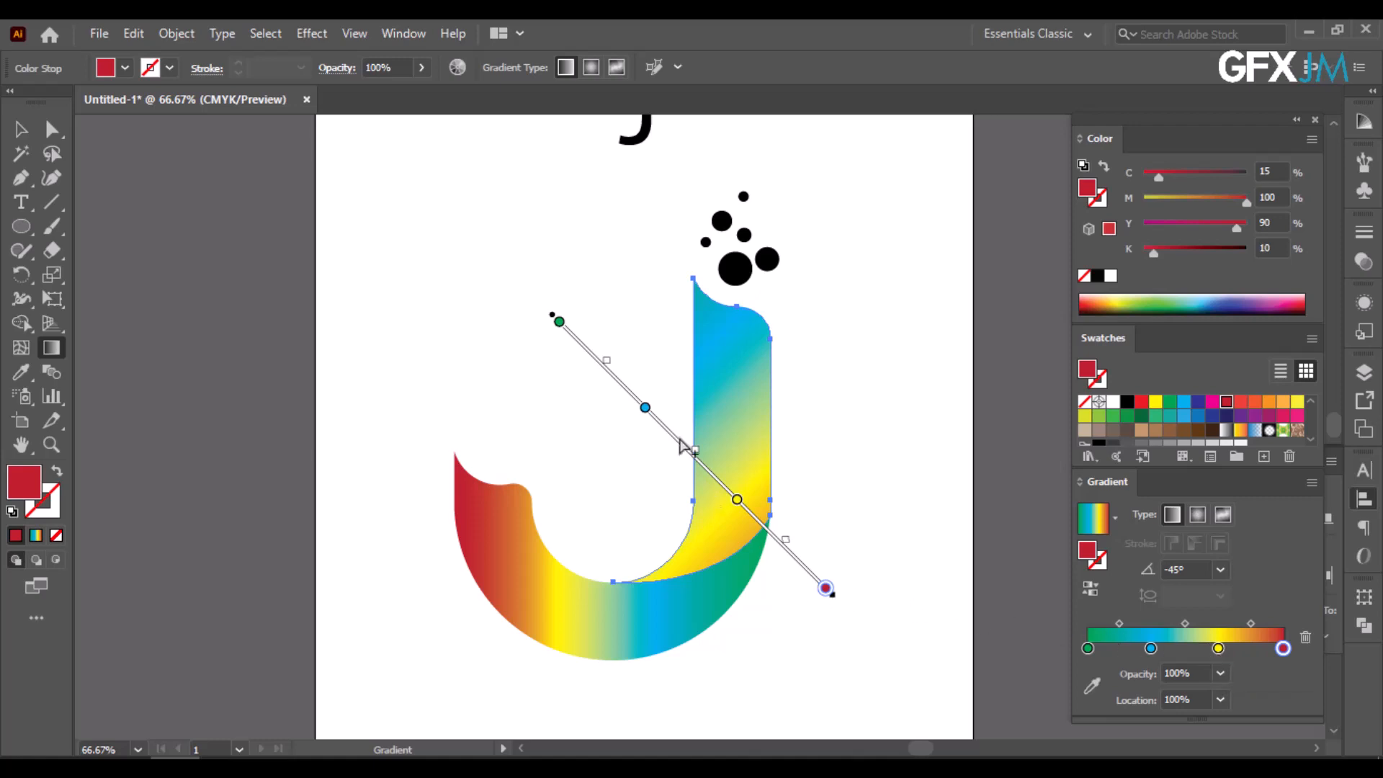
pyautogui.click(636, 298)
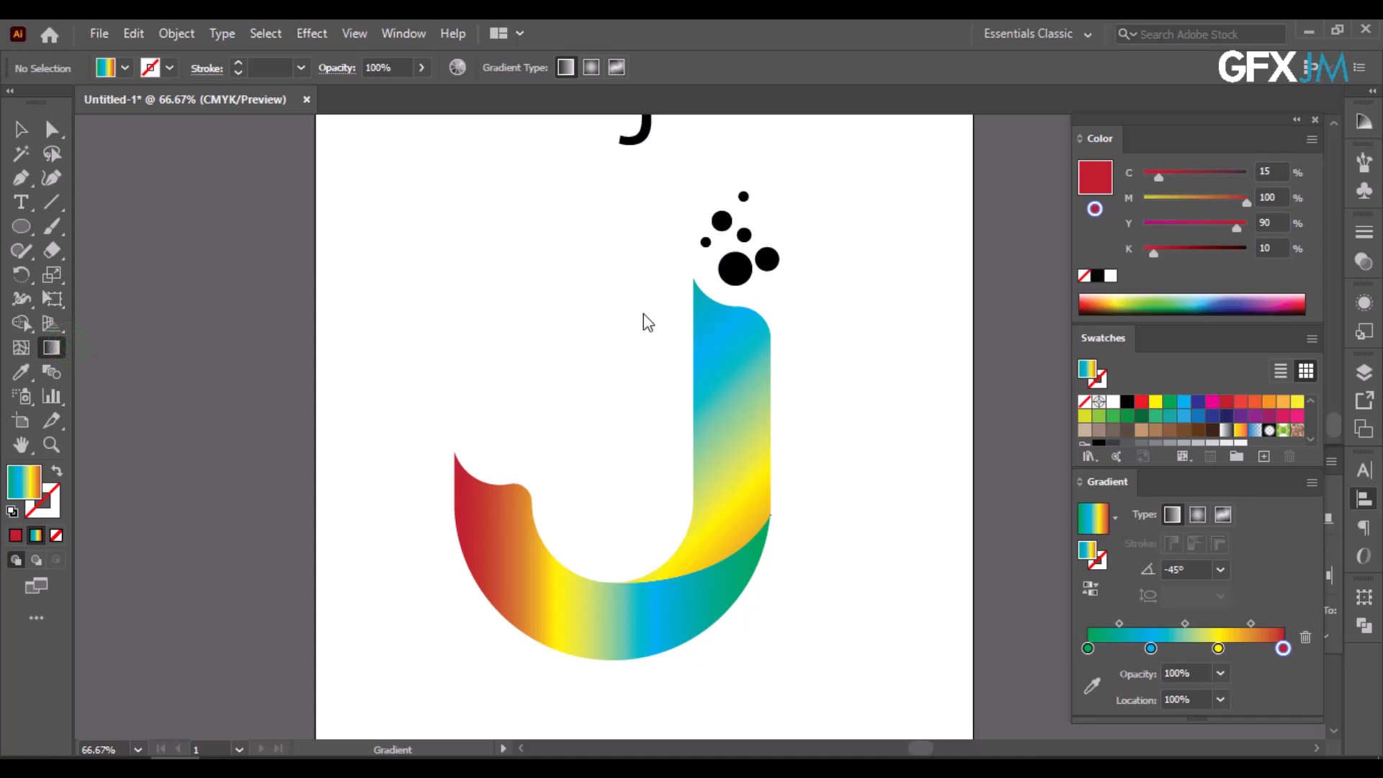
# Shorten the stem's gradient at -45° so that its red end sits just outside the stem's lower right edge.
pyautogui.click(753, 378)
pyautogui.moveTo(639, 290); pyautogui.dragTo(811, 461)
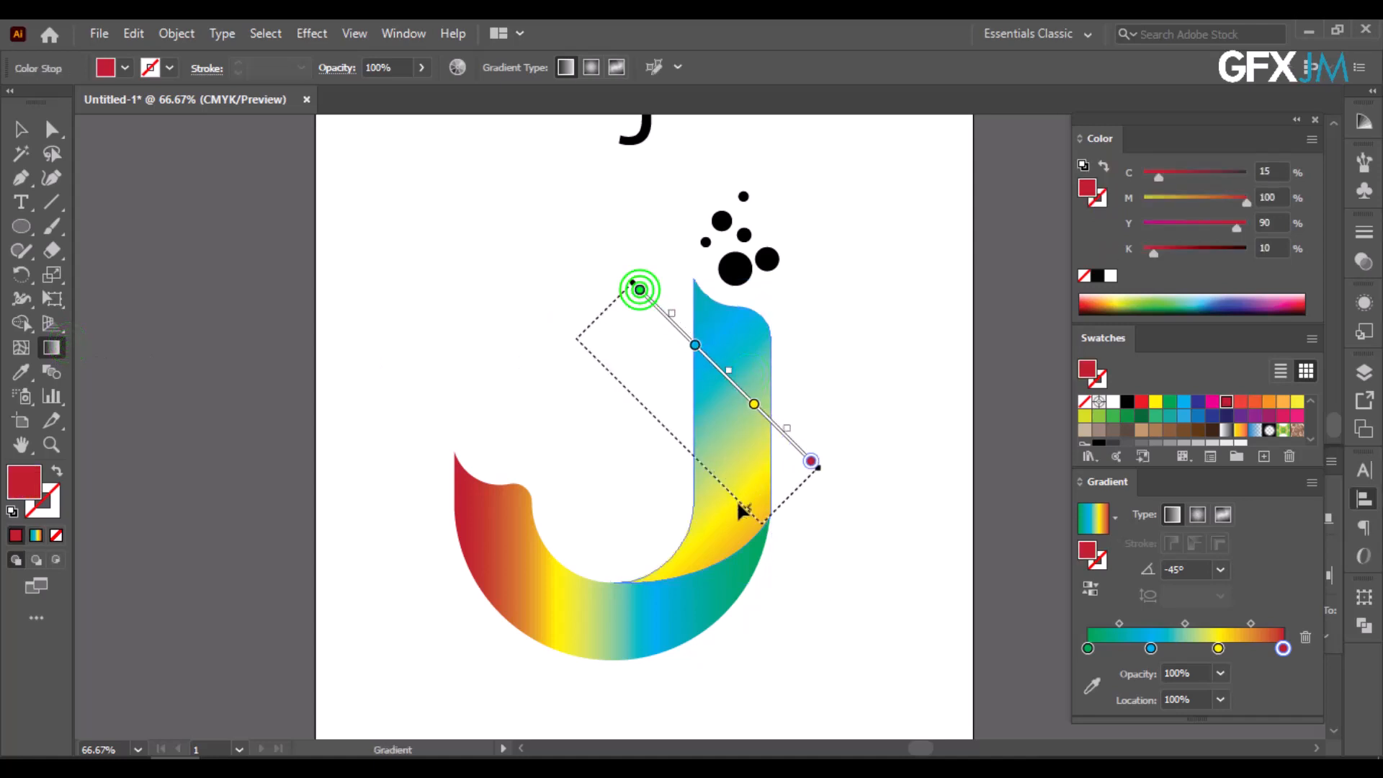
pyautogui.moveTo(737, 502)
pyautogui.mouseDown()
pyautogui.moveTo(715, 560)
pyautogui.moveTo(780, 541)
pyautogui.mouseUp()
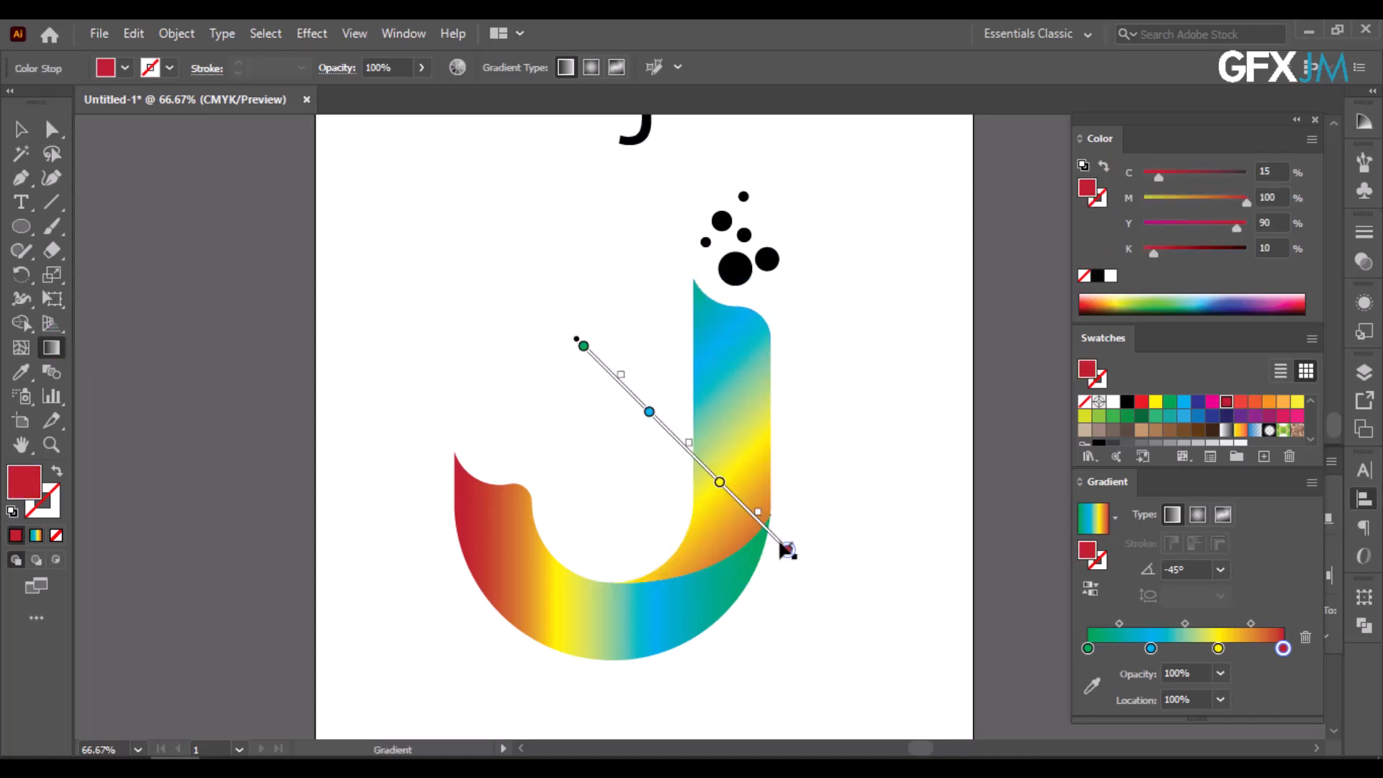
# Copy the stem's gradient onto the largest circle with the Eyedropper and make it a radial gradient.
pyautogui.click(21, 128)
pyautogui.click(455, 342)
pyautogui.click(736, 270)
pyautogui.click(22, 370)
pyautogui.click(708, 394)
pyautogui.click(1198, 515)
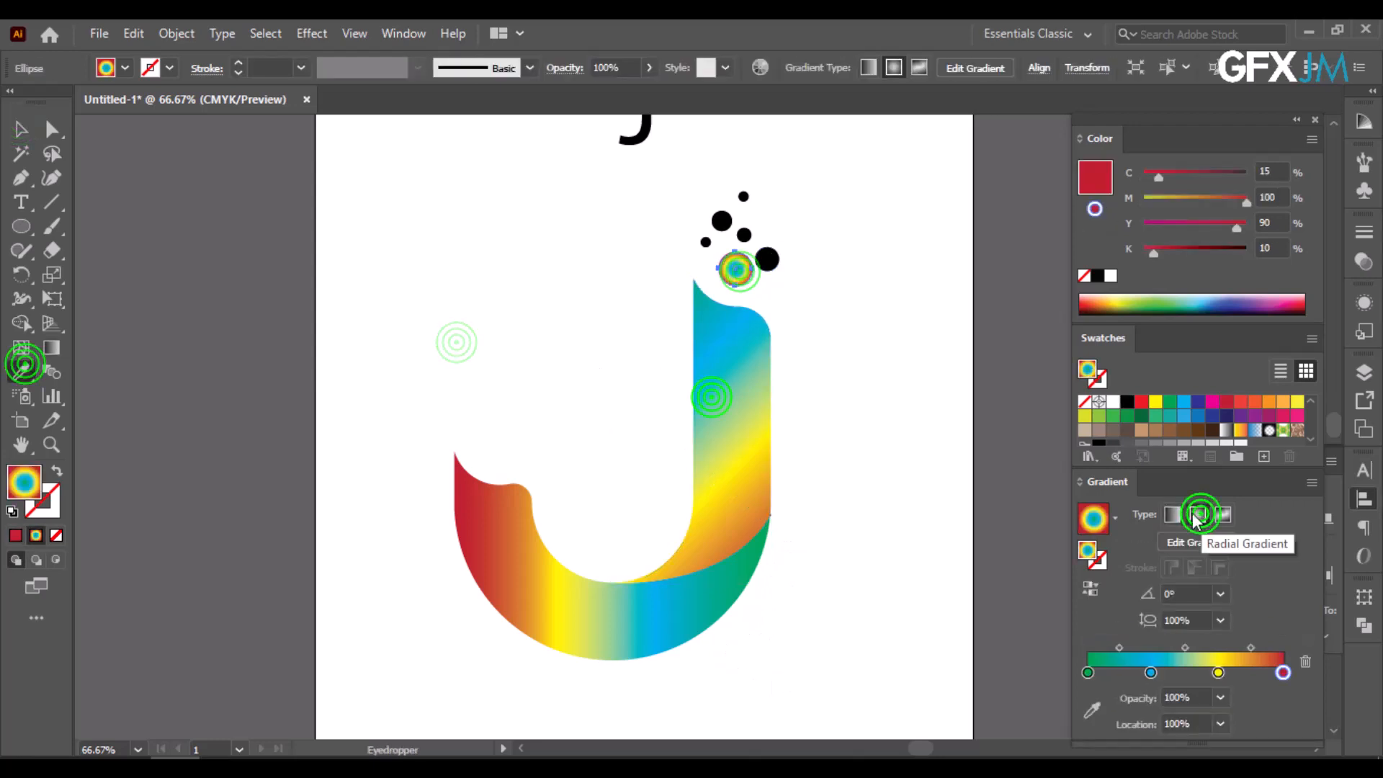
# Copy the stem's gradient onto each of the five remaining black circles with the Eyedropper.
pyautogui.keyDown('ctrl'); pyautogui.click(776, 261); pyautogui.keyUp('ctrl')
pyautogui.click(730, 373)
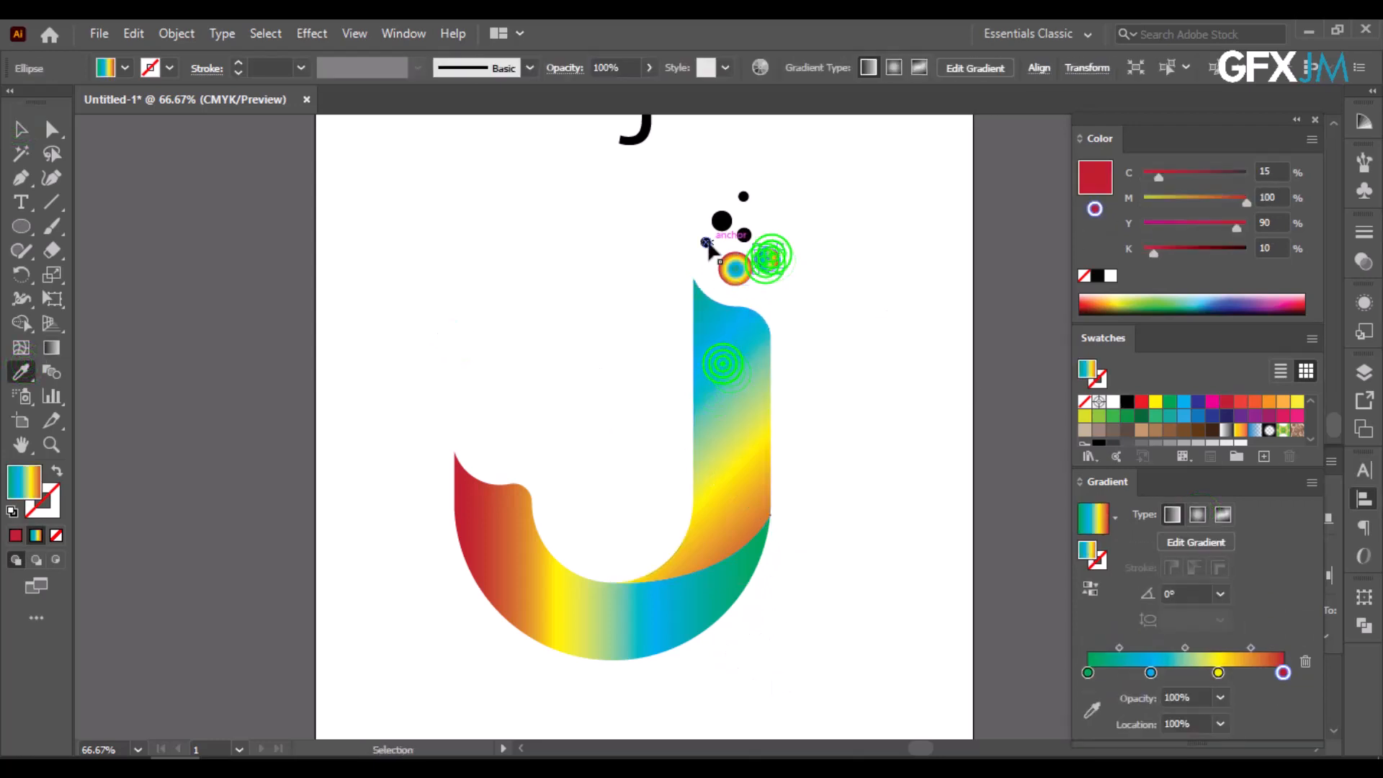
pyautogui.keyDown('ctrl'); pyautogui.click(708, 242); pyautogui.keyUp('ctrl')
pyautogui.click(711, 366)
pyautogui.keyDown('ctrl'); pyautogui.click(719, 219); pyautogui.keyUp('ctrl')
pyautogui.click(718, 367)
pyautogui.keyDown('ctrl'); pyautogui.click(744, 237); pyautogui.keyUp('ctrl')
pyautogui.click(725, 366)
pyautogui.keyDown('ctrl'); pyautogui.click(744, 198); pyautogui.keyUp('ctrl')
pyautogui.click(735, 355)
# Select the whole bubble cluster, make every circle's gradient radial, and deselect.
pyautogui.scroll(2, 743, 188)
pyautogui.click(18, 130)
pyautogui.moveTo(581, 198); pyautogui.dragTo(885, 389)
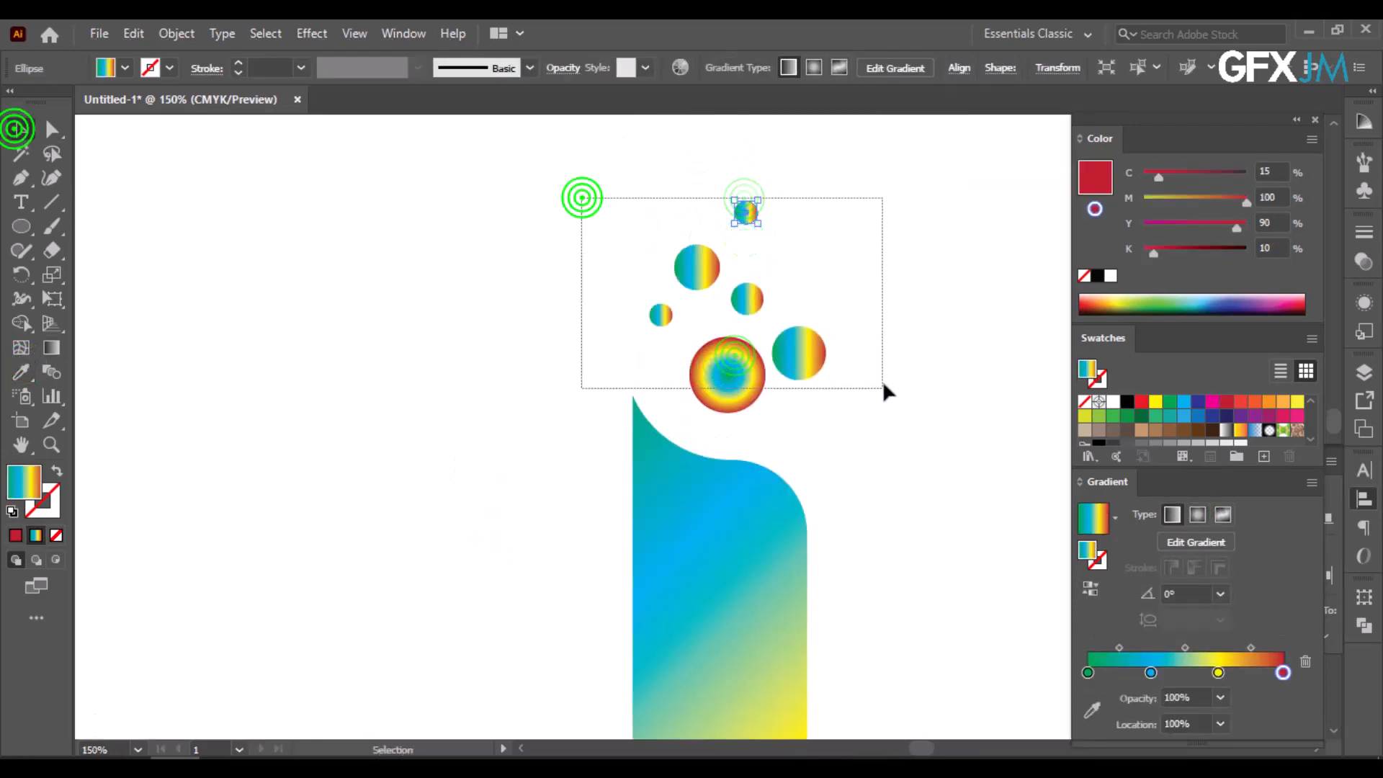
pyautogui.click(1175, 515)
pyautogui.click(1202, 512)
pyautogui.click(912, 506)
pyautogui.scroll(-3, 911, 506)
pyautogui.moveTo(911, 506); pyautogui.dragTo(861, 358)
pyautogui.scroll(1, 867, 358)
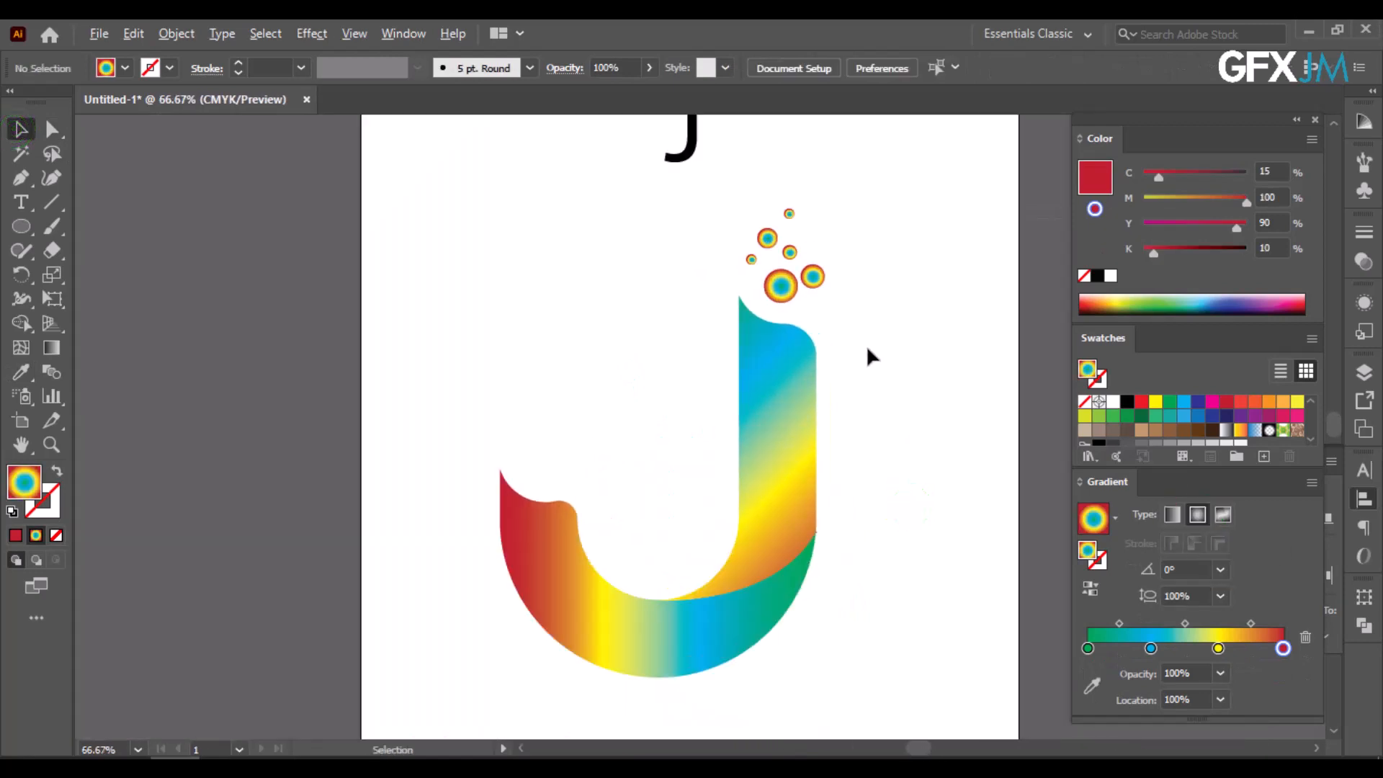
pyautogui.moveTo(914, 433); pyautogui.dragTo(916, 385)
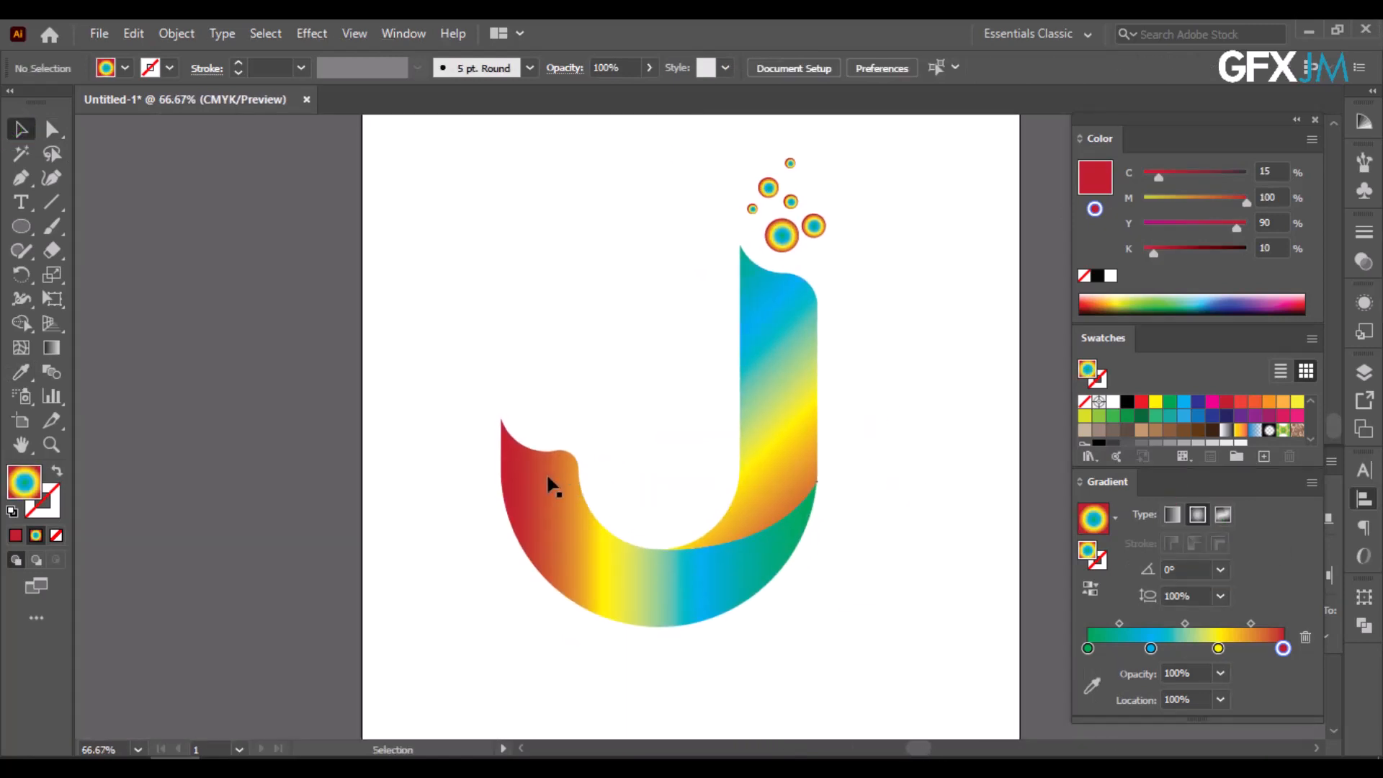
# Add the text "COMPANY NAME" beneath the J, enlarge it to about 41 pt, and shift it left under the letter.
pyautogui.click(23, 204)
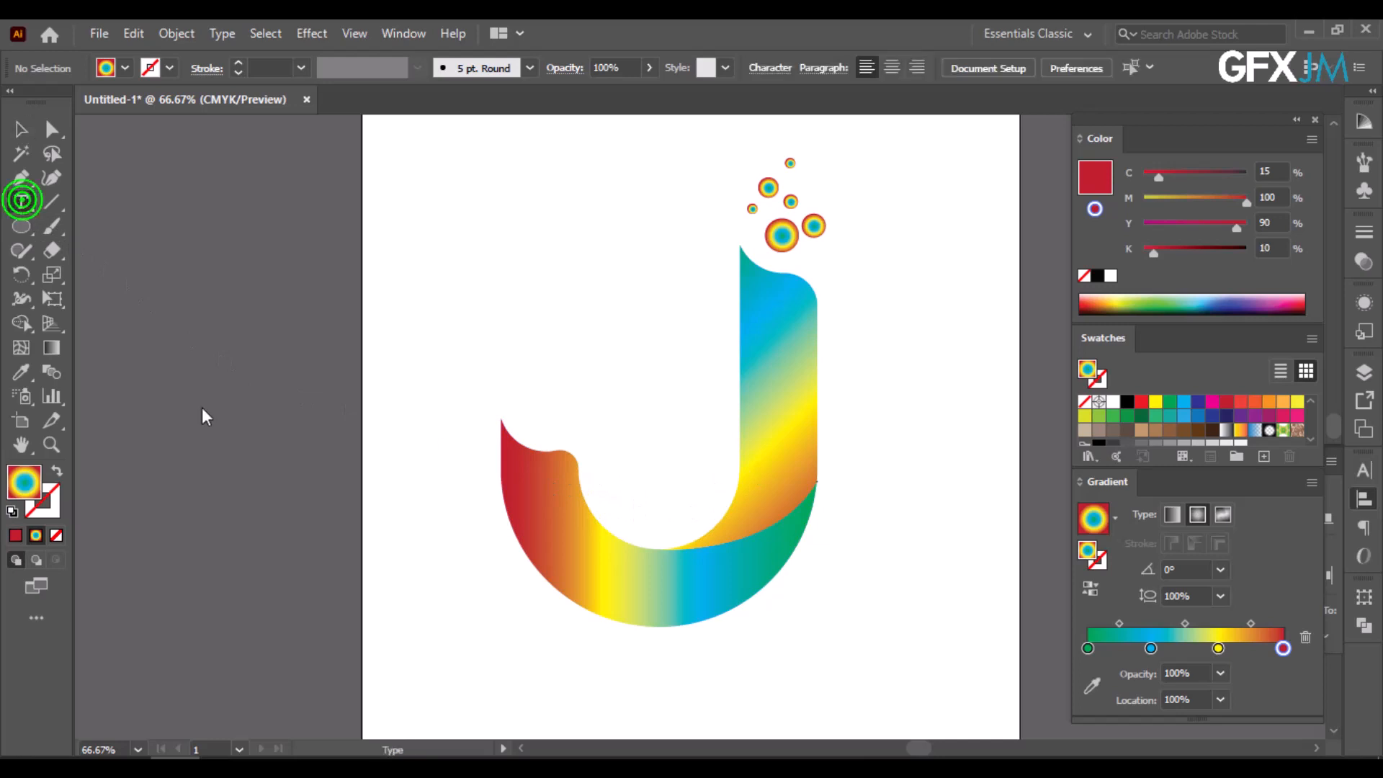
pyautogui.click(530, 662)
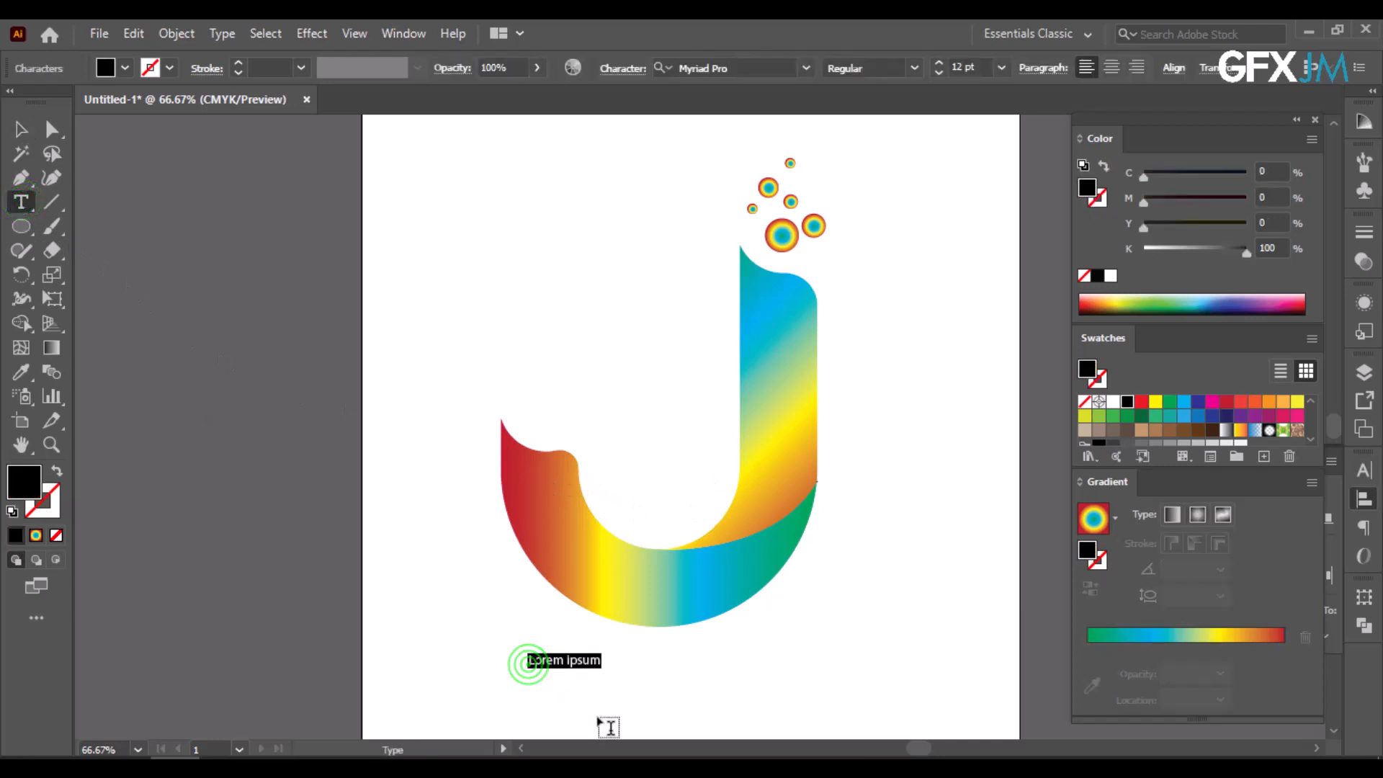
pyautogui.write('q')
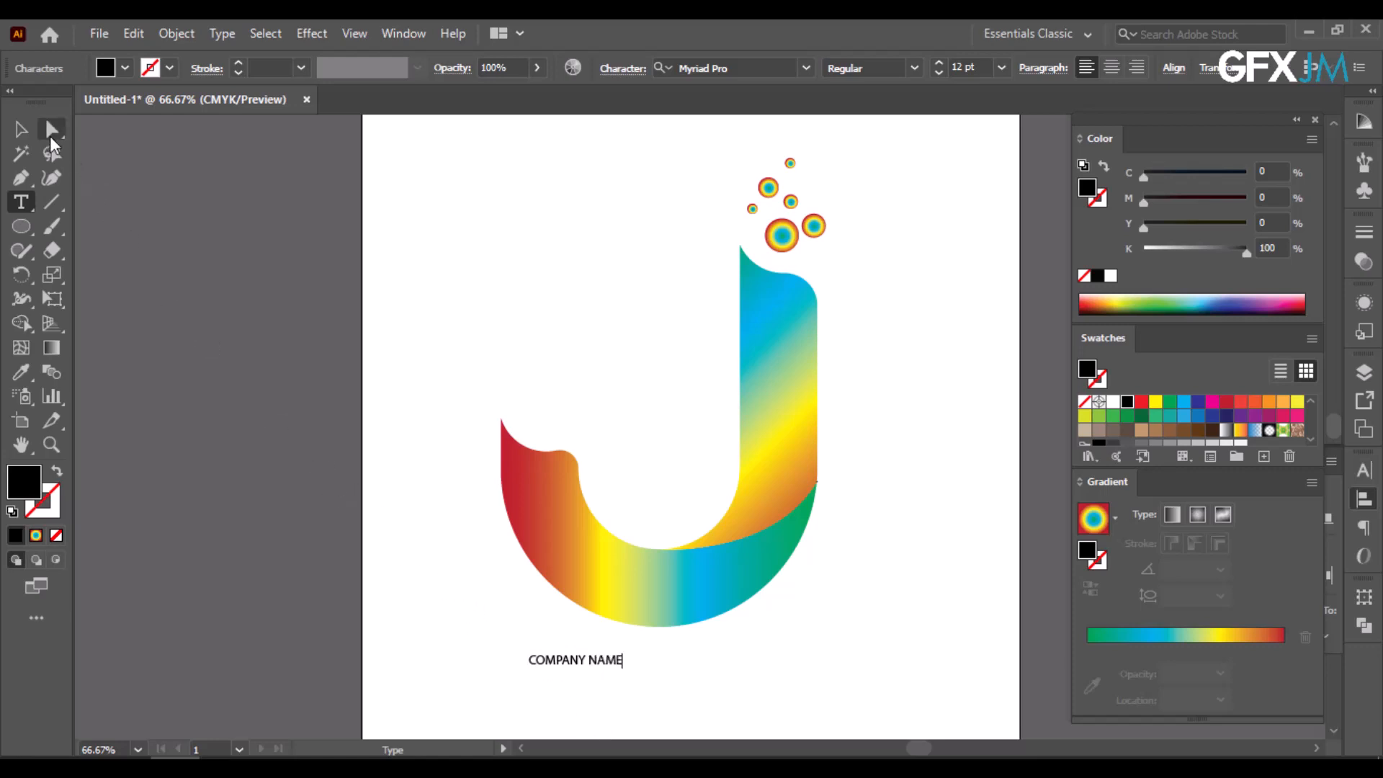
pyautogui.click(24, 128)
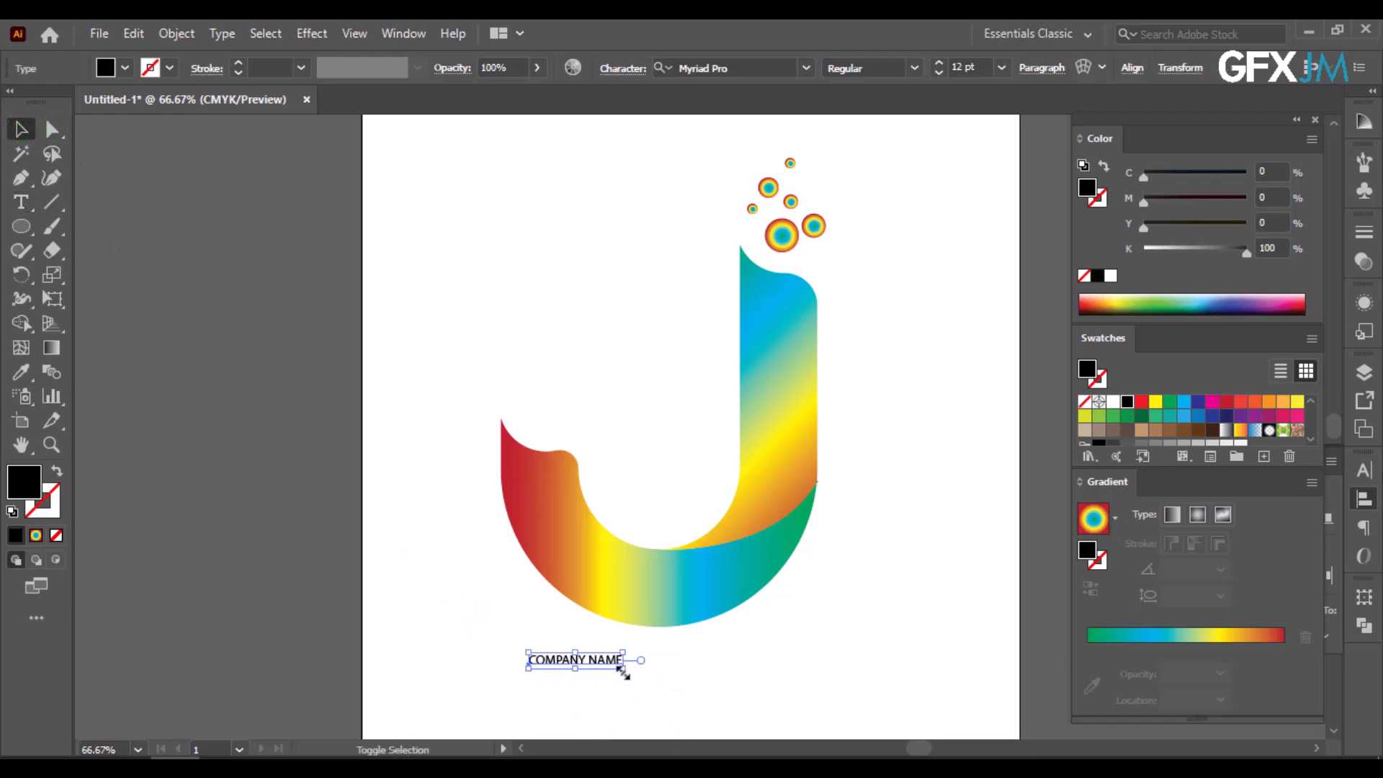
pyautogui.moveTo(623, 668); pyautogui.dragTo(825, 700)
pyautogui.moveTo(528, 696); pyautogui.dragTo(471, 706)
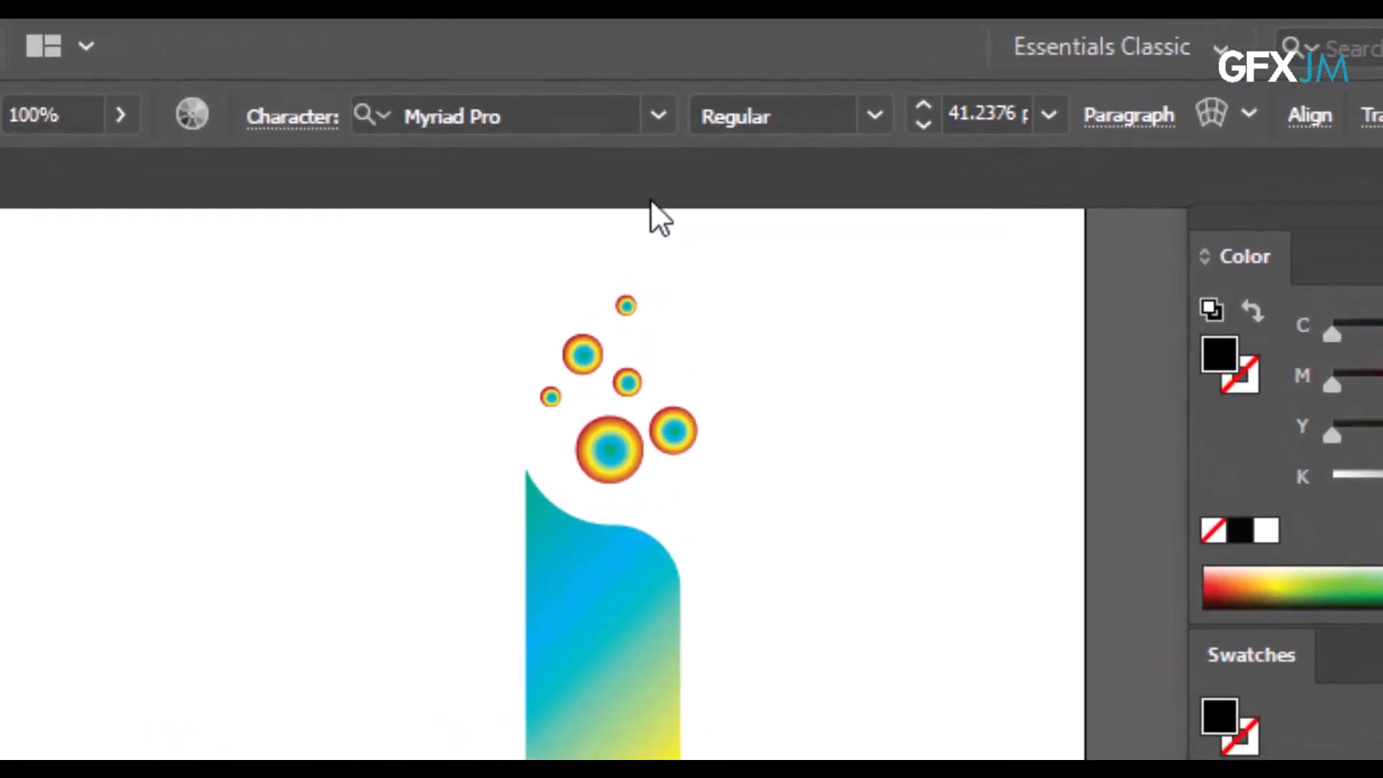
# Set the COMPANY NAME caption's font to Source Sans Variable Bold and nudge it slightly up toward the J.
pyautogui.click(659, 115)
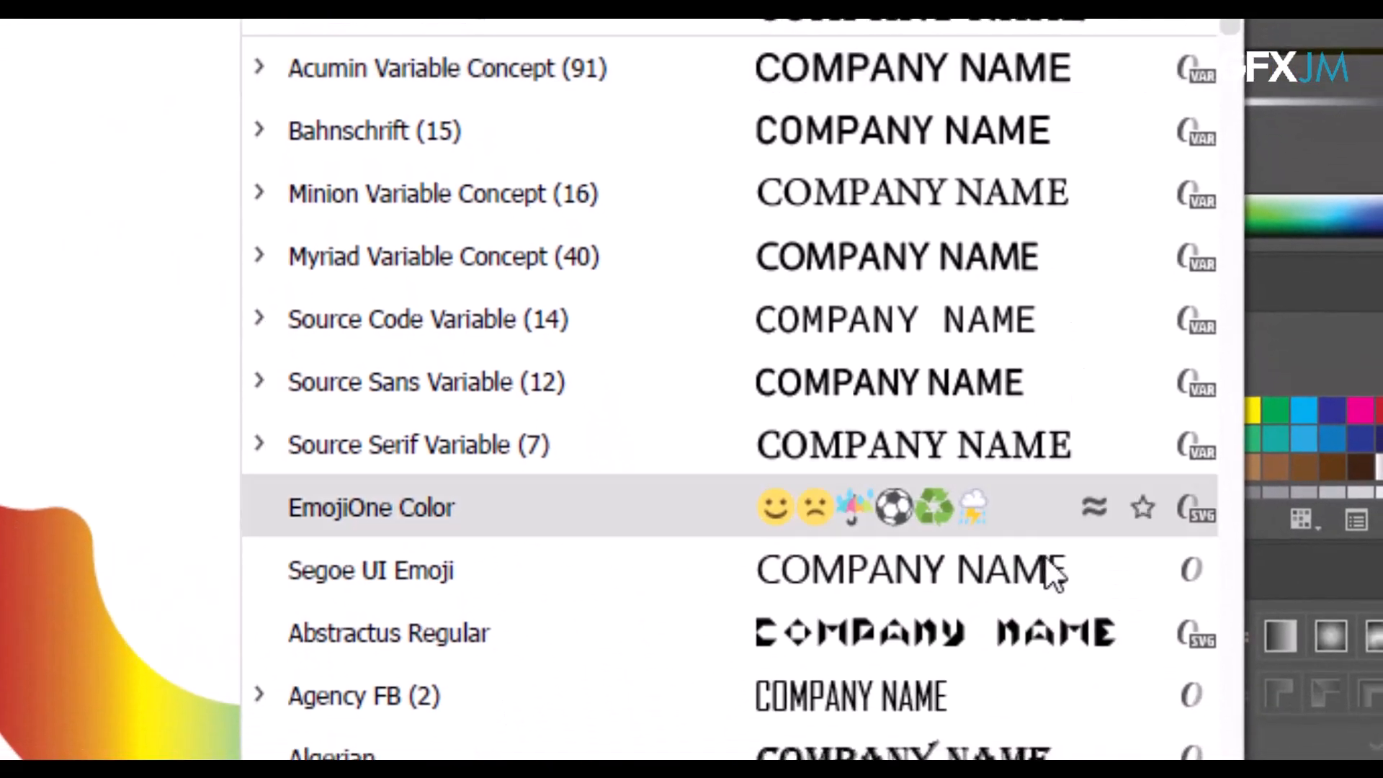
pyautogui.scroll(-5, 1052, 562)
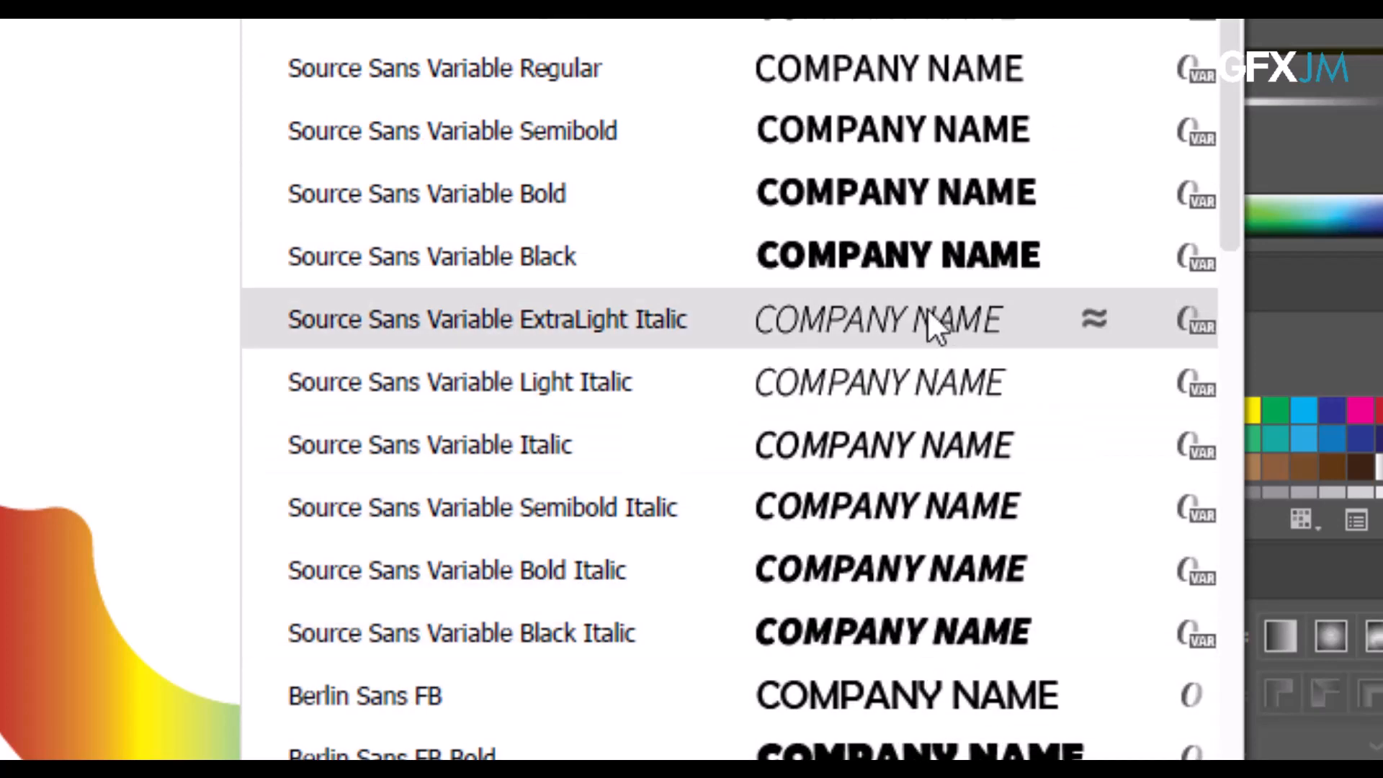
pyautogui.click(915, 184)
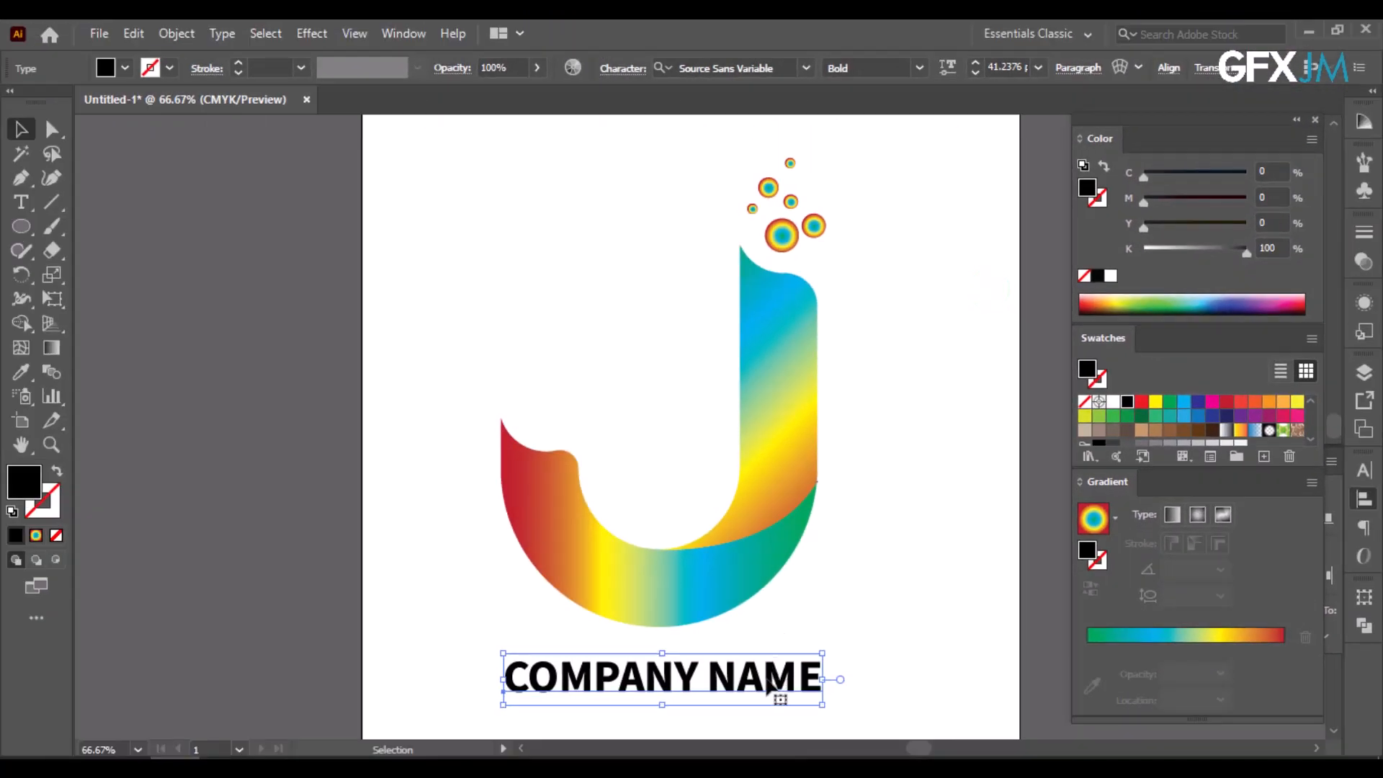
pyautogui.moveTo(770, 684)
pyautogui.mouseDown()
pyautogui.moveTo(803, 672)
pyautogui.moveTo(769, 674)
pyautogui.mouseUp()
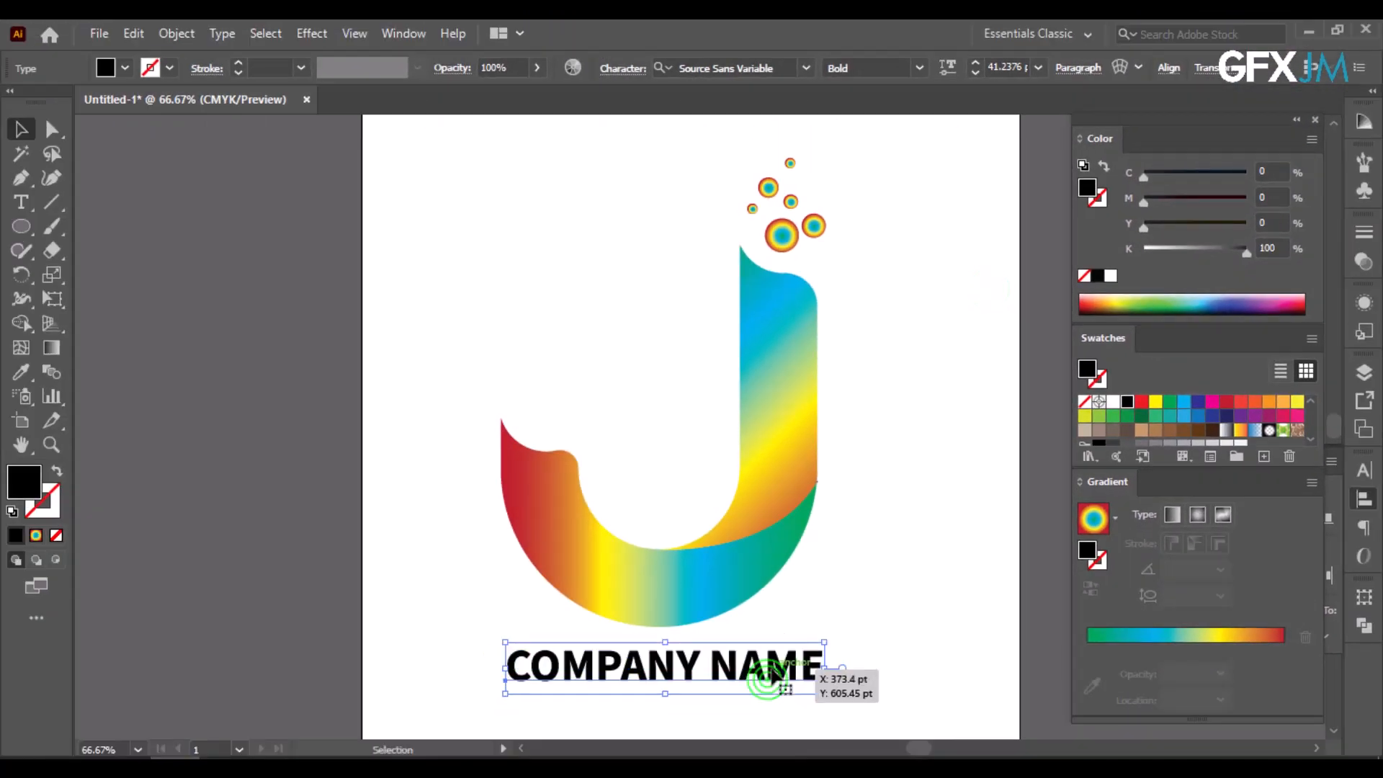
# Convert the COMPANY NAME caption to outlines, ungroup its letters, and deselect them.
pyautogui.rightClick(770, 673)
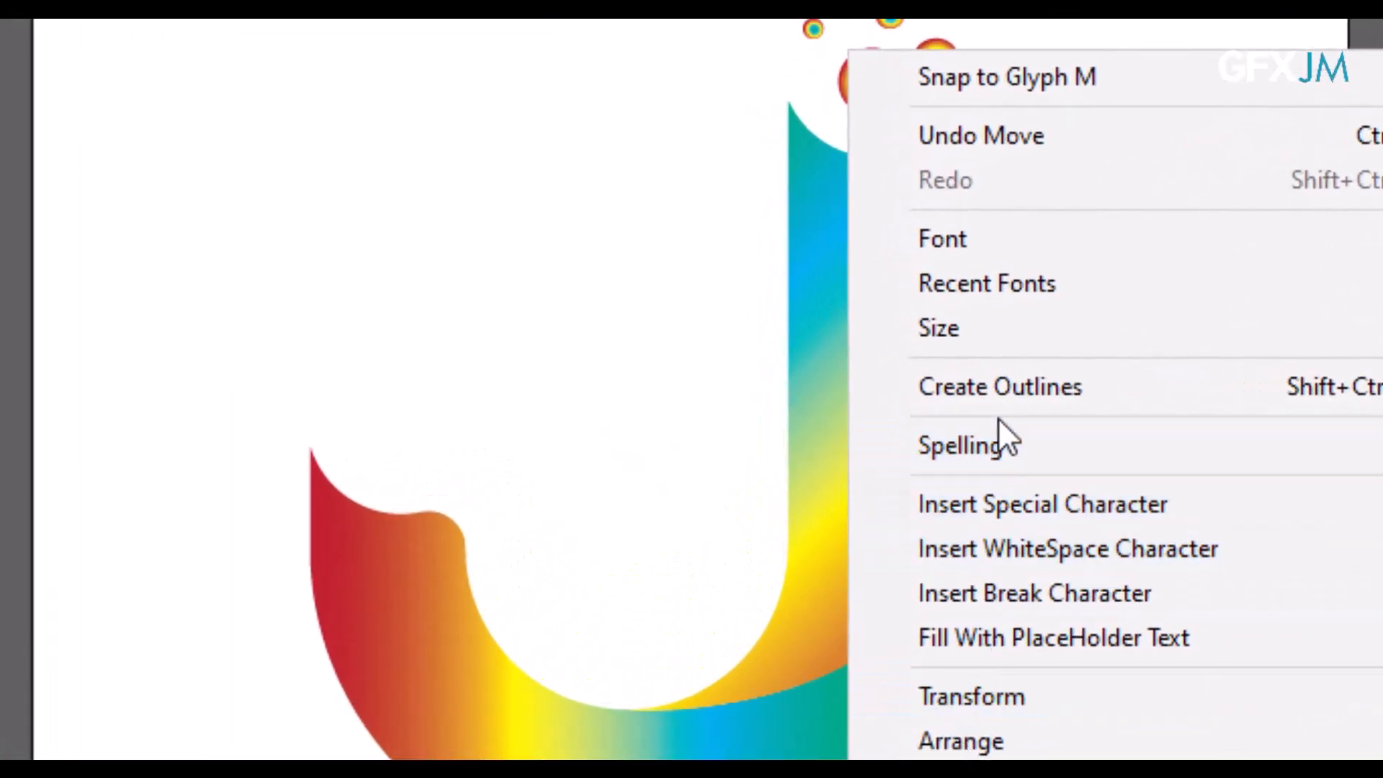
pyautogui.click(954, 396)
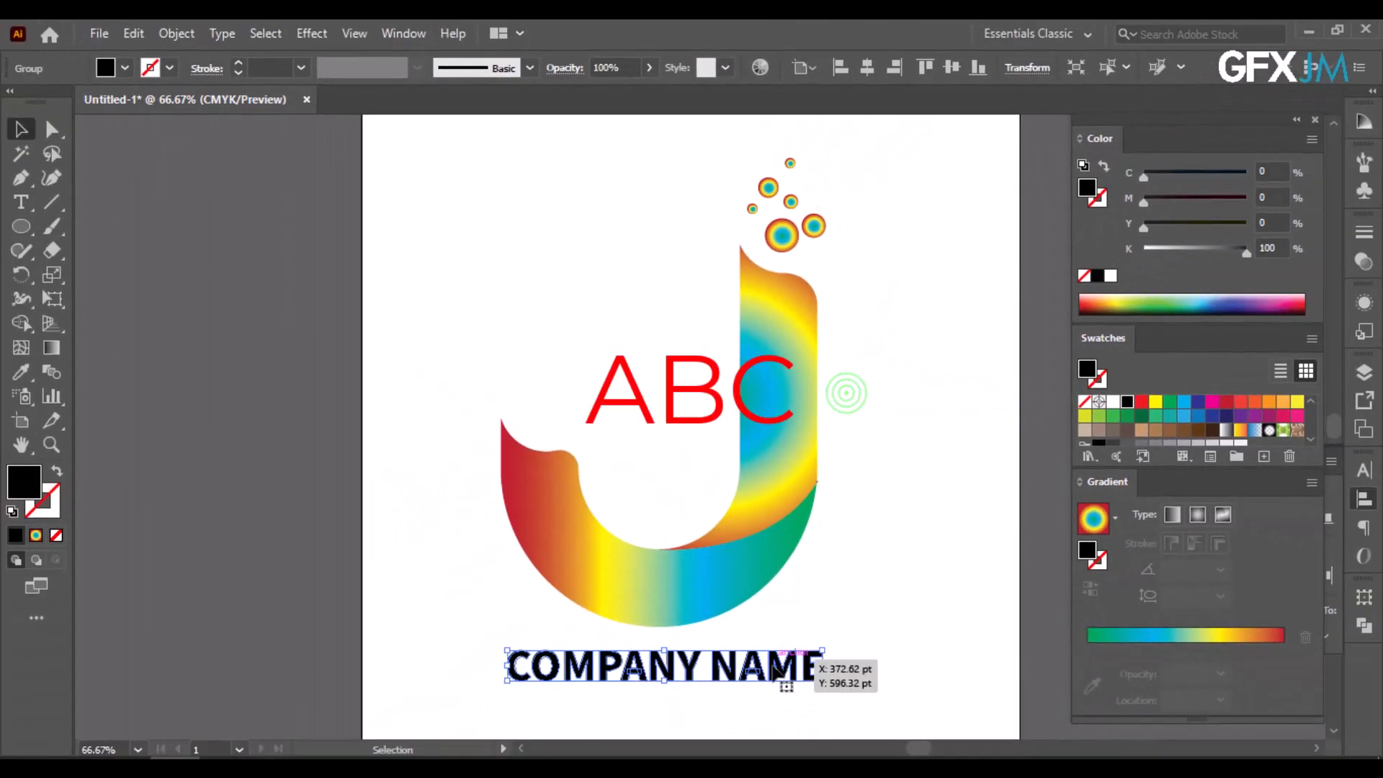
pyautogui.rightClick(775, 669)
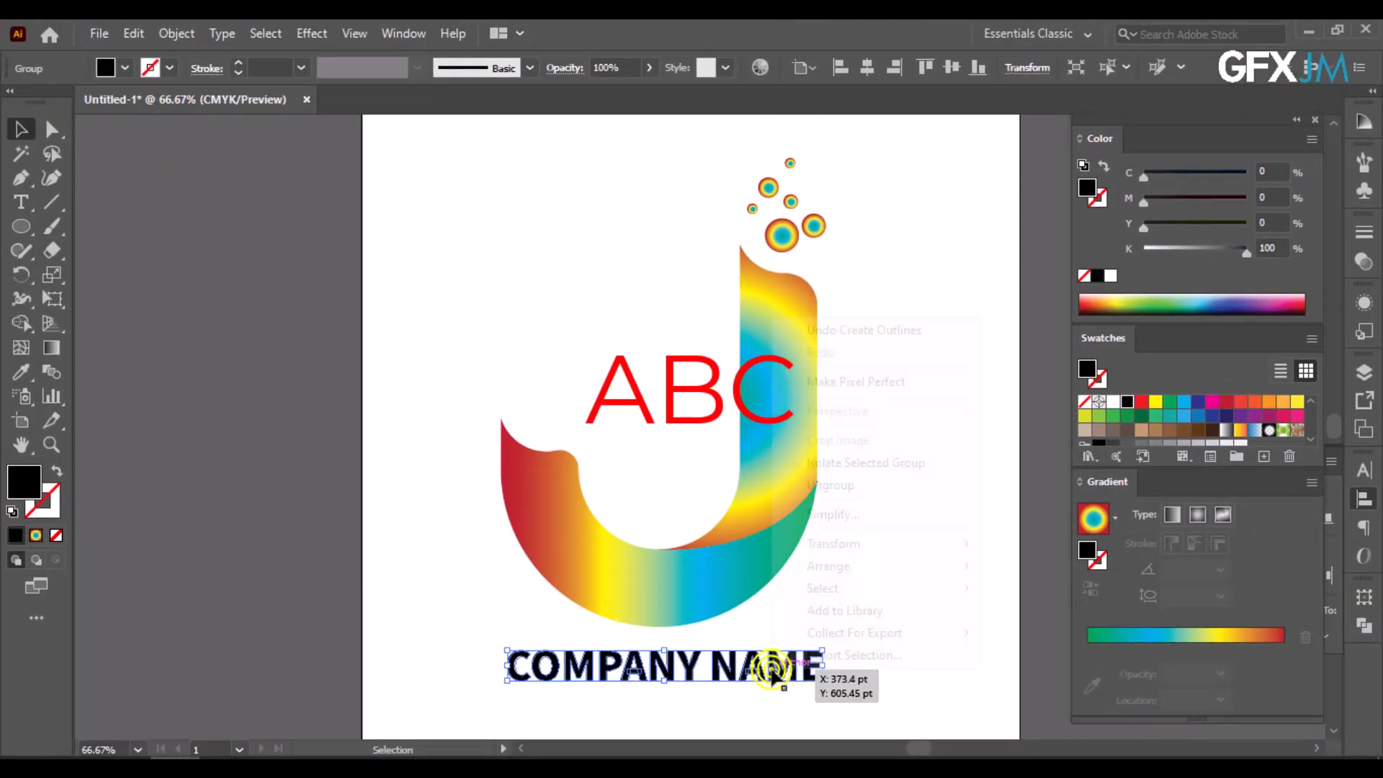
pyautogui.click(806, 494)
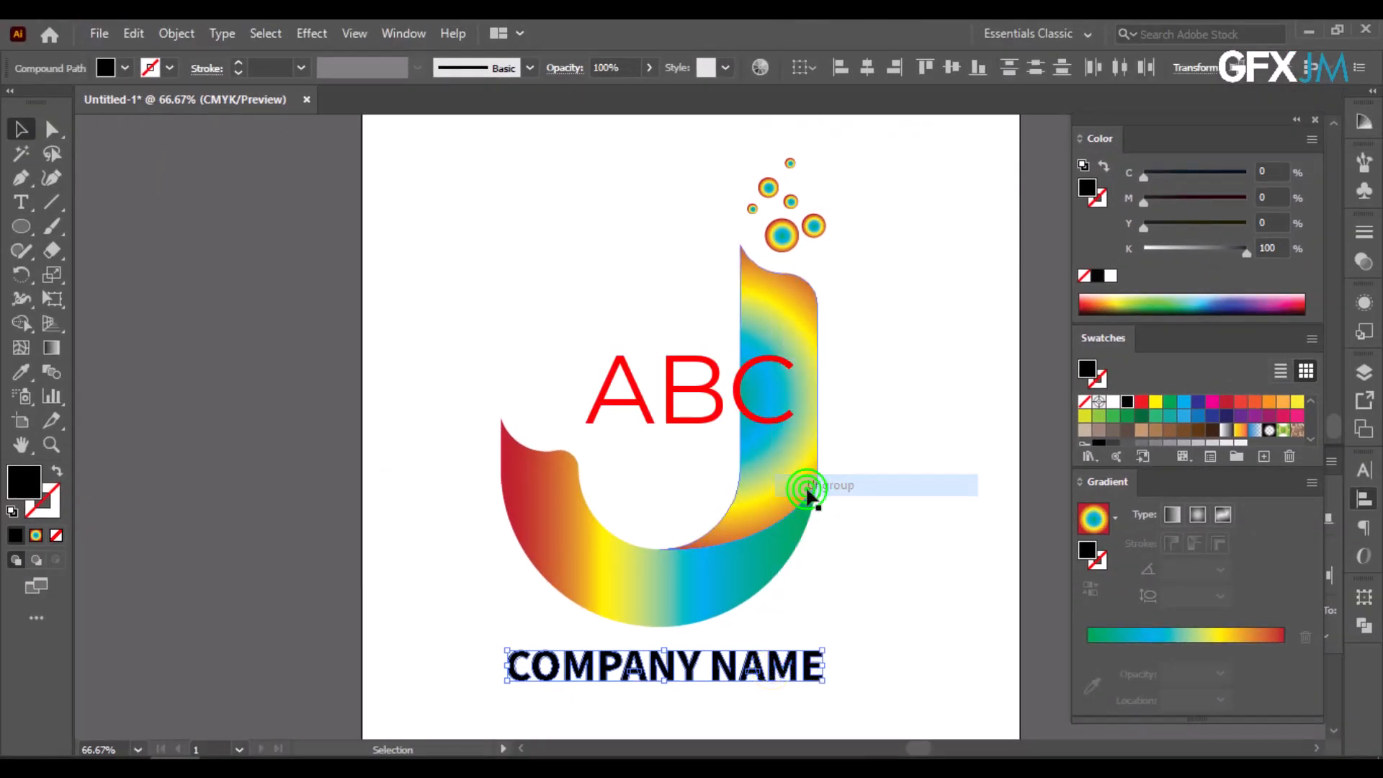
pyautogui.click(852, 703)
# Select the letters of NAME and fill them with the multicolour gradient, changed to linear.
pyautogui.moveTo(849, 706); pyautogui.dragTo(728, 663)
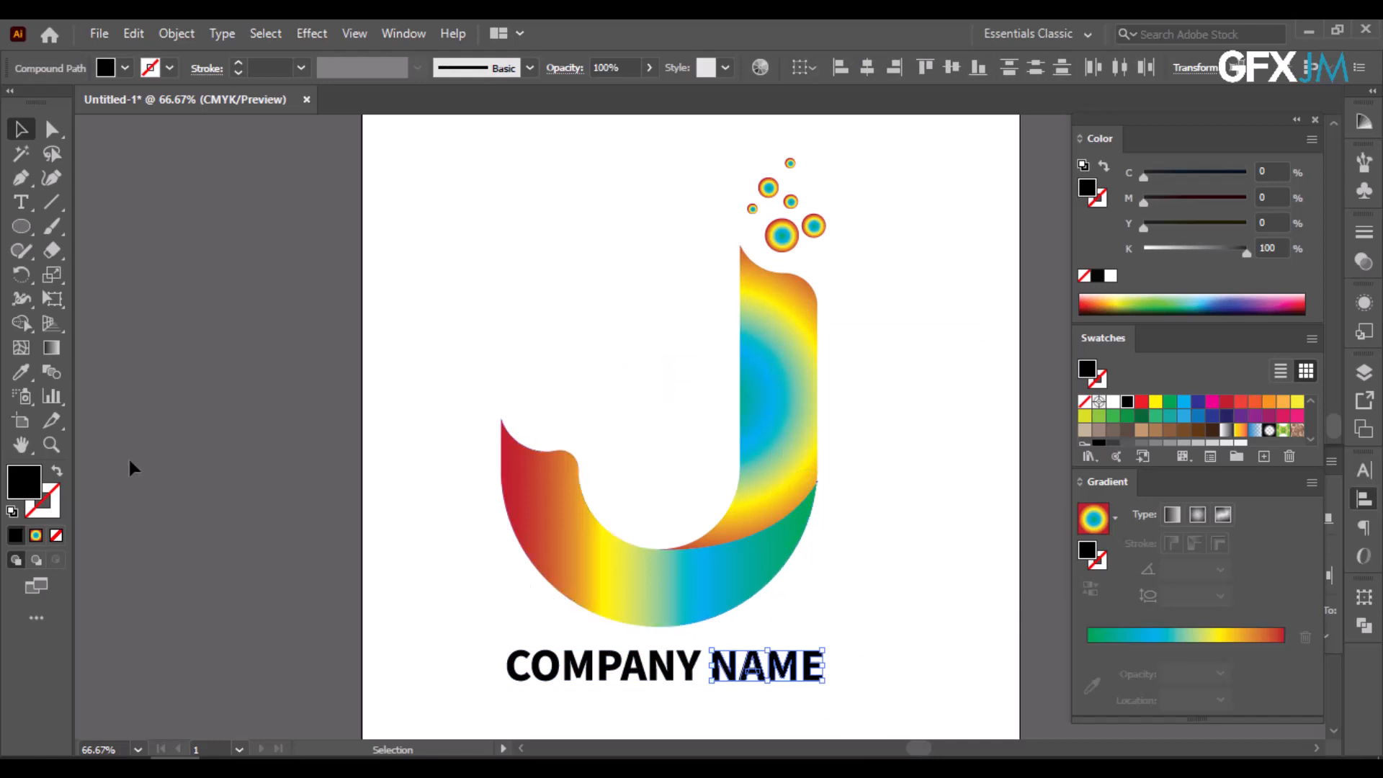
pyautogui.click(32, 534)
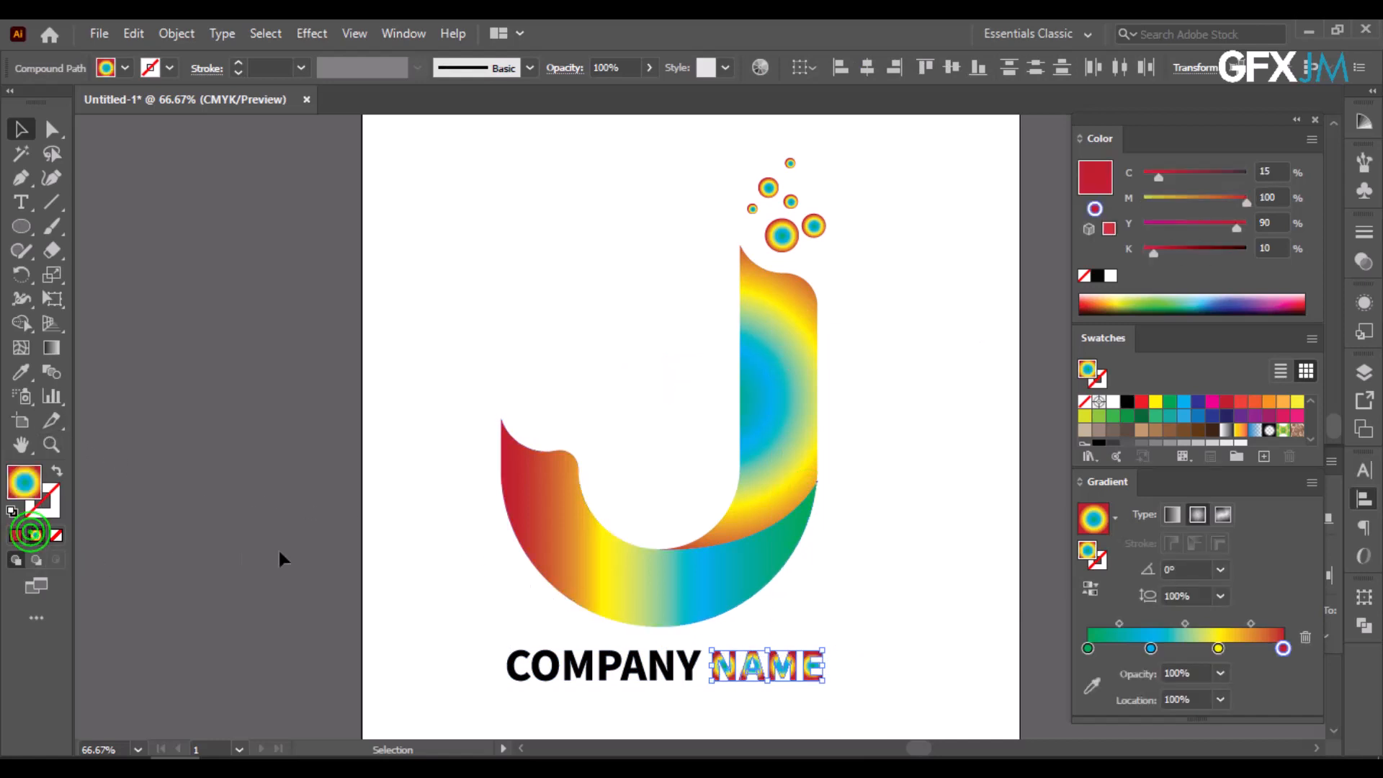
pyautogui.click(1169, 514)
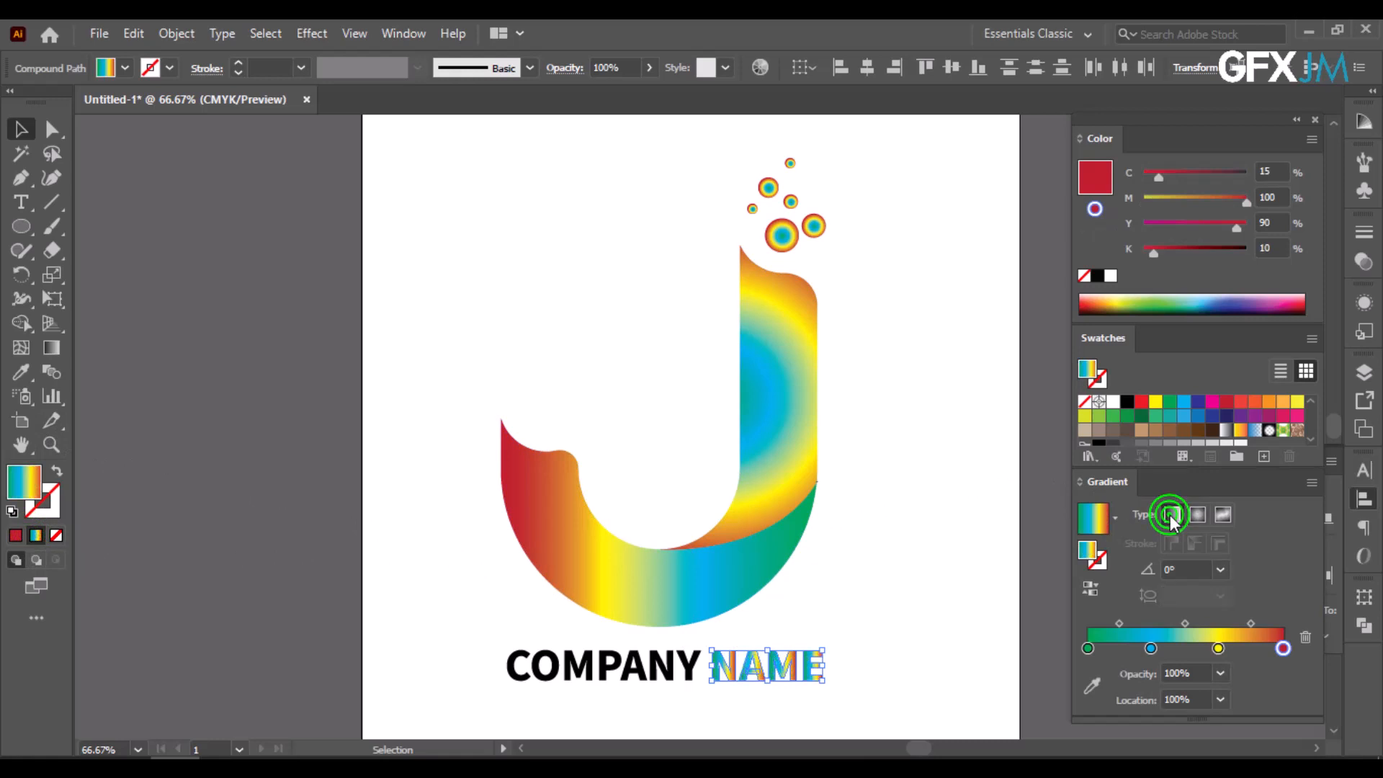
# Fill COMPANY with the same linear gradient, spread it across the whole word, and run it reversed across NAME.
pyautogui.moveTo(696, 692); pyautogui.dragTo(495, 649)
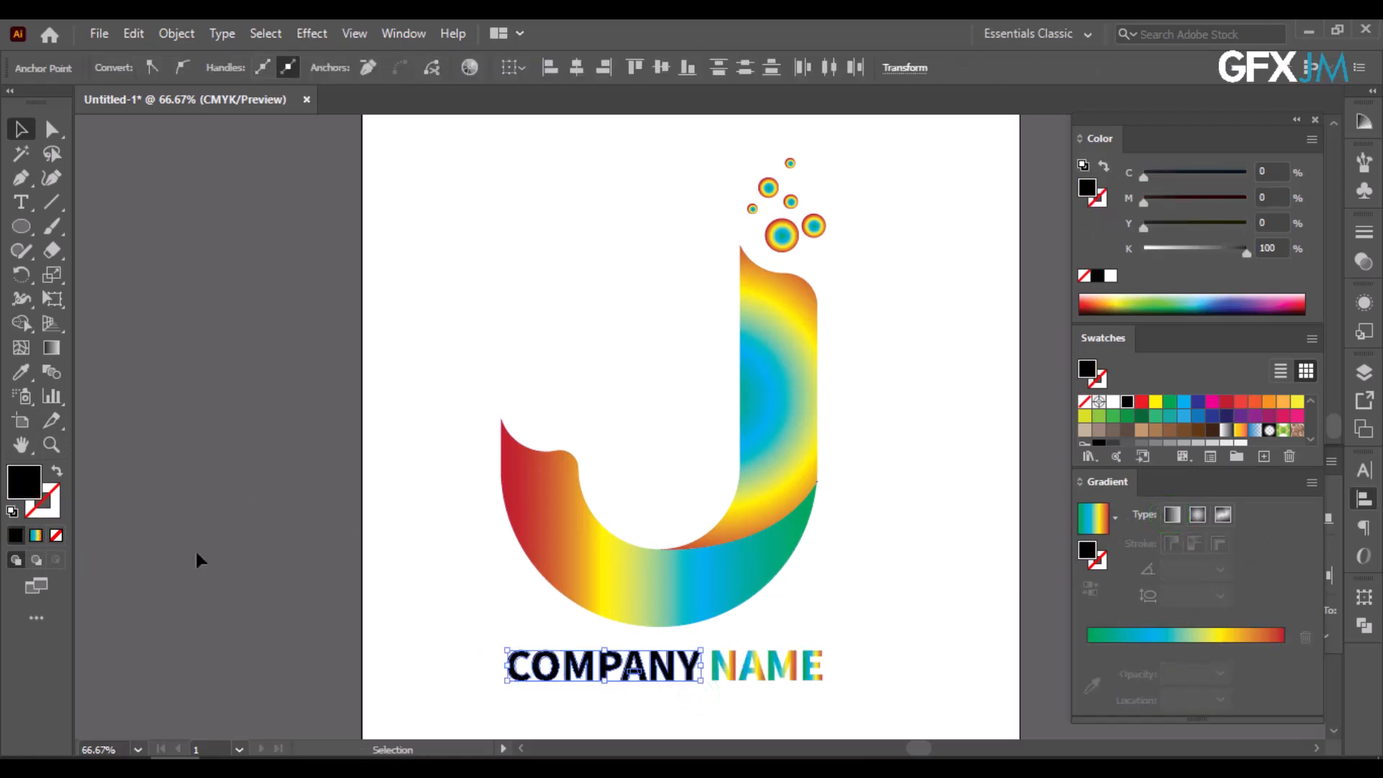
pyautogui.click(35, 534)
pyautogui.click(788, 654)
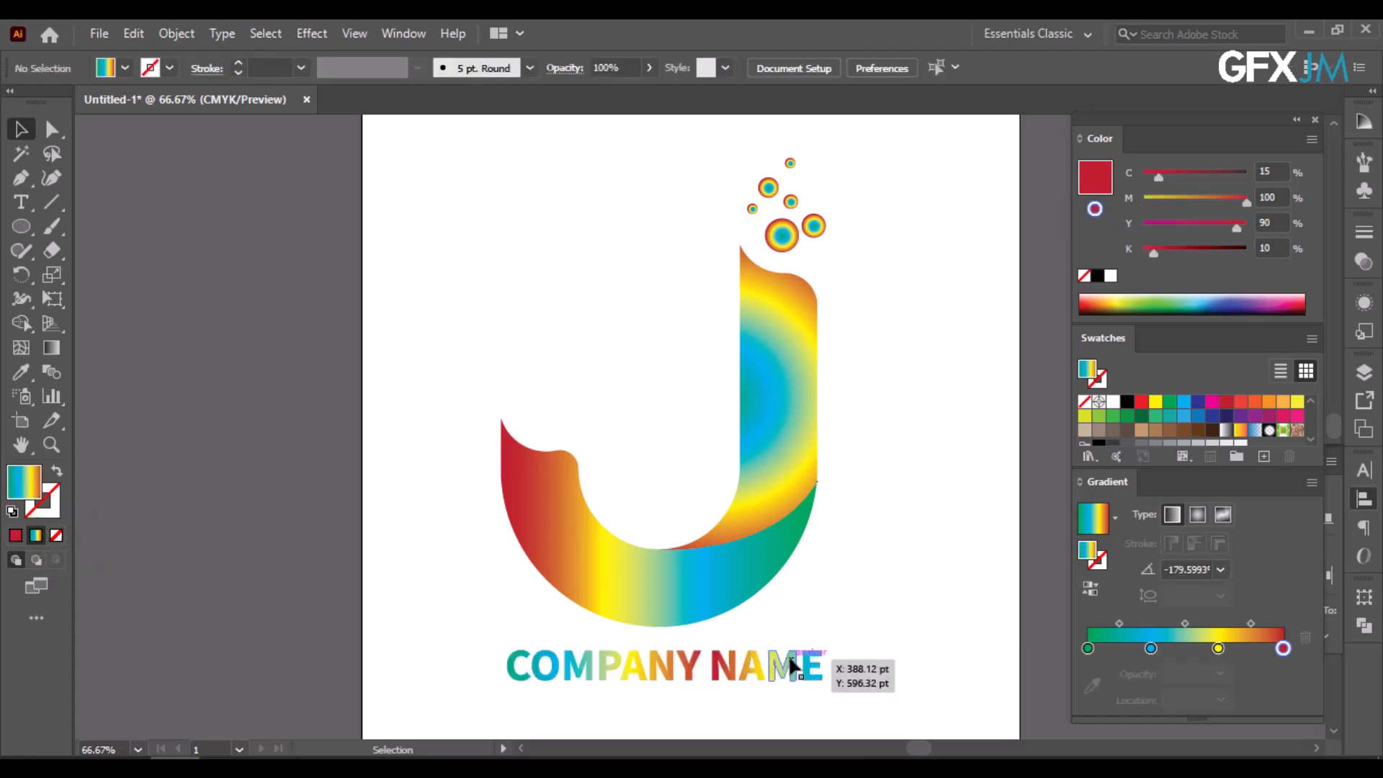
pyautogui.scroll(1, 788, 655)
pyautogui.scroll(1, 858, 619)
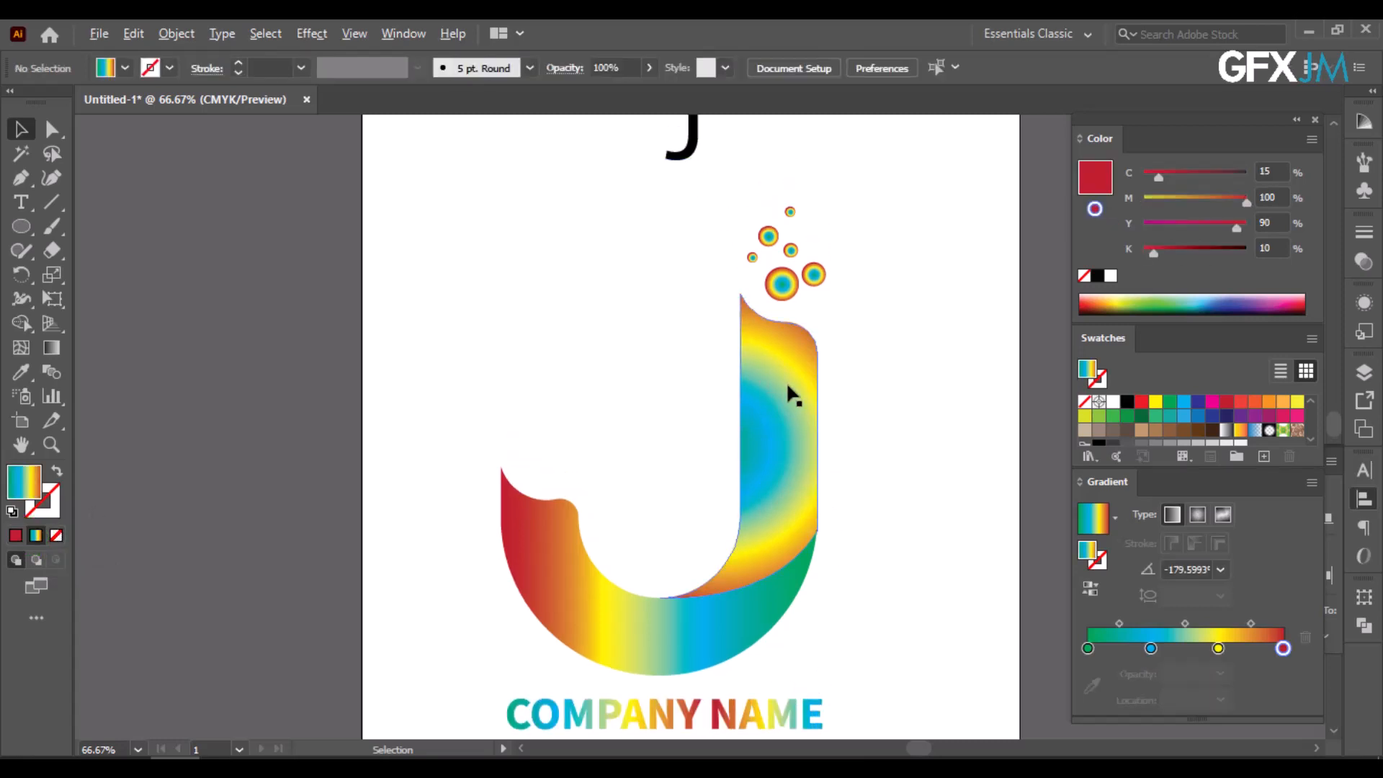
pyautogui.keyDown('alt'); pyautogui.scroll(-1, 788, 395); pyautogui.keyUp('alt')
pyautogui.scroll(-1, 834, 441)
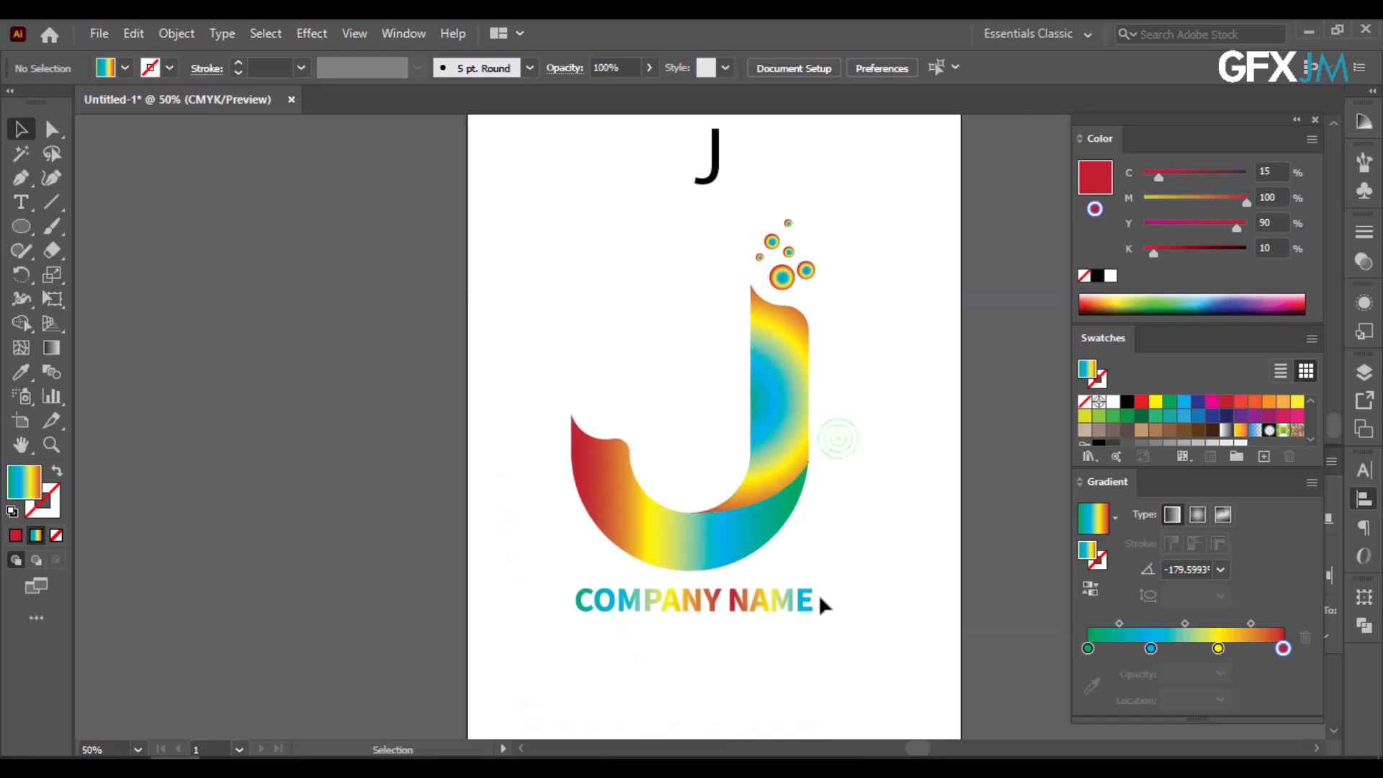